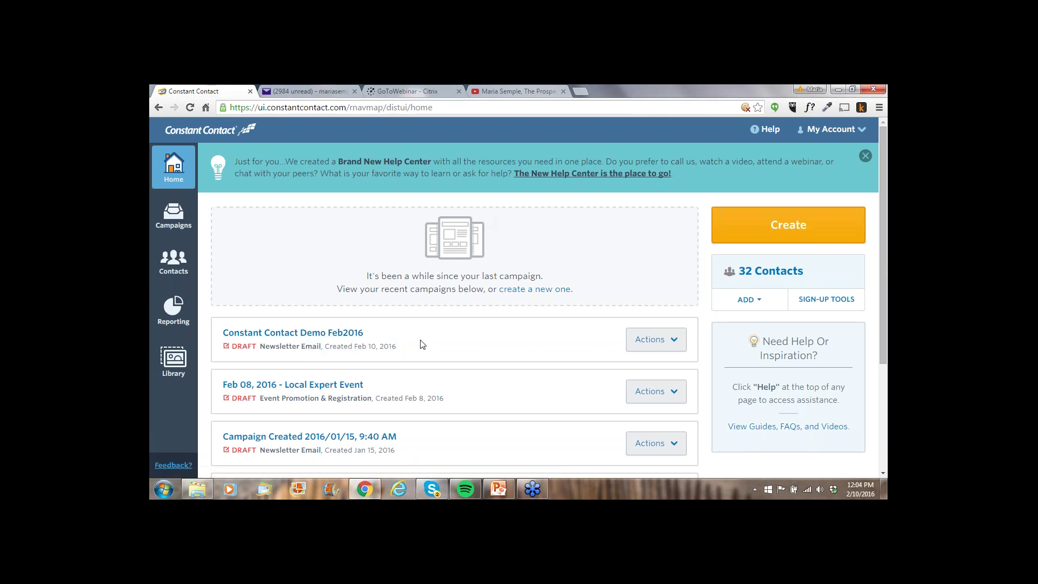
# - Start a new email campaign and browse the gallery of available email templates
pyautogui.click(780, 228)
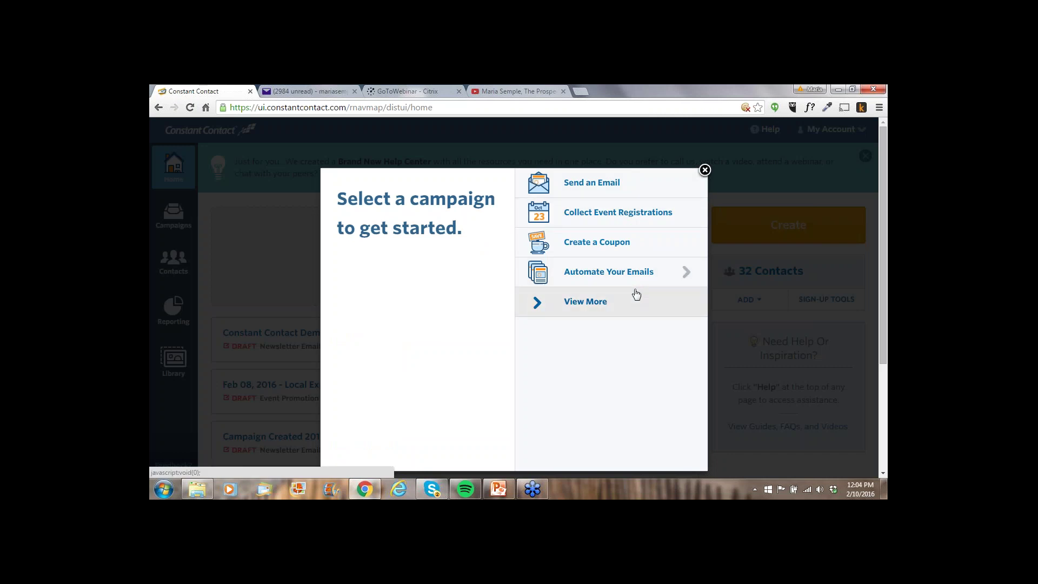
pyautogui.click(609, 186)
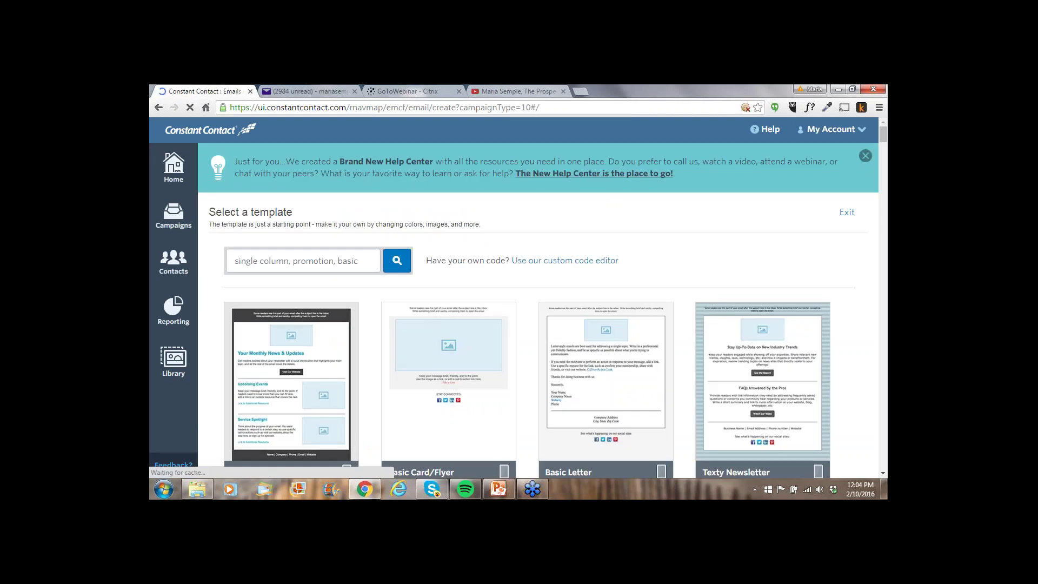
pyautogui.scroll(-2, 540, 302)
pyautogui.scroll(-2, 540, 303)
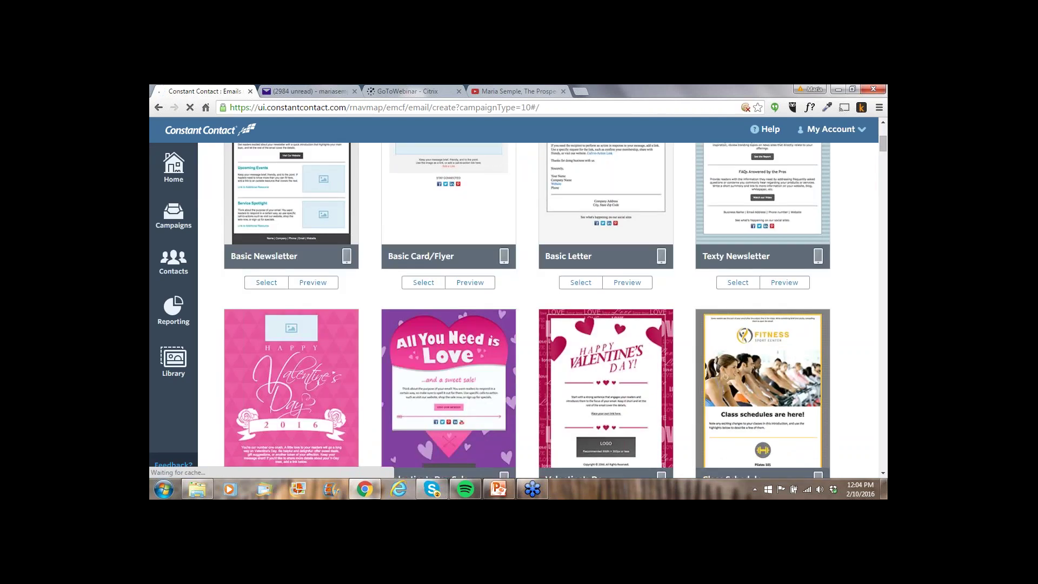
pyautogui.scroll(-2, 540, 302)
pyautogui.scroll(-1, 540, 303)
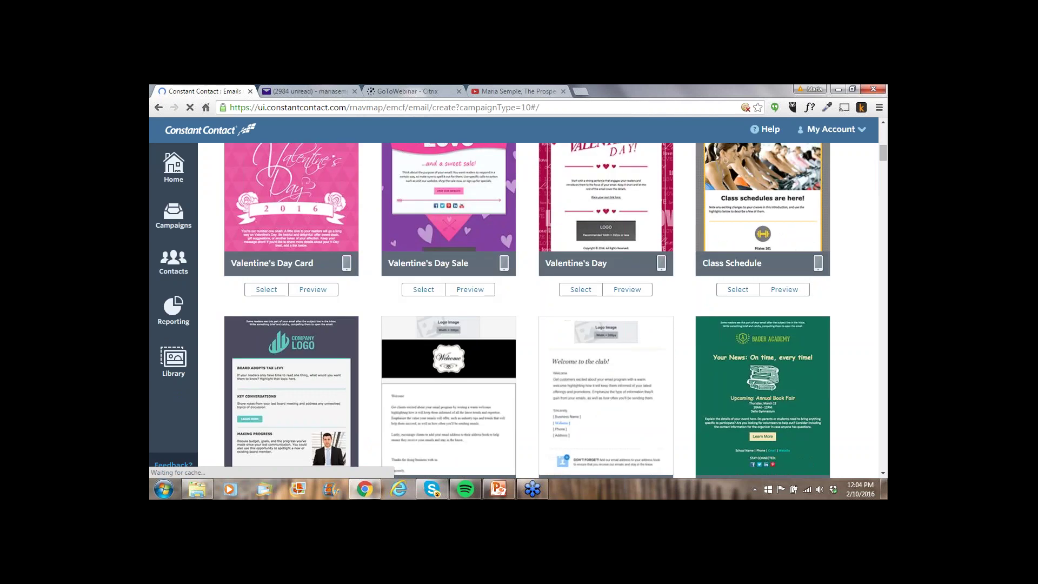
pyautogui.scroll(-3, 540, 303)
pyautogui.scroll(-2, 540, 302)
pyautogui.scroll(-3, 541, 303)
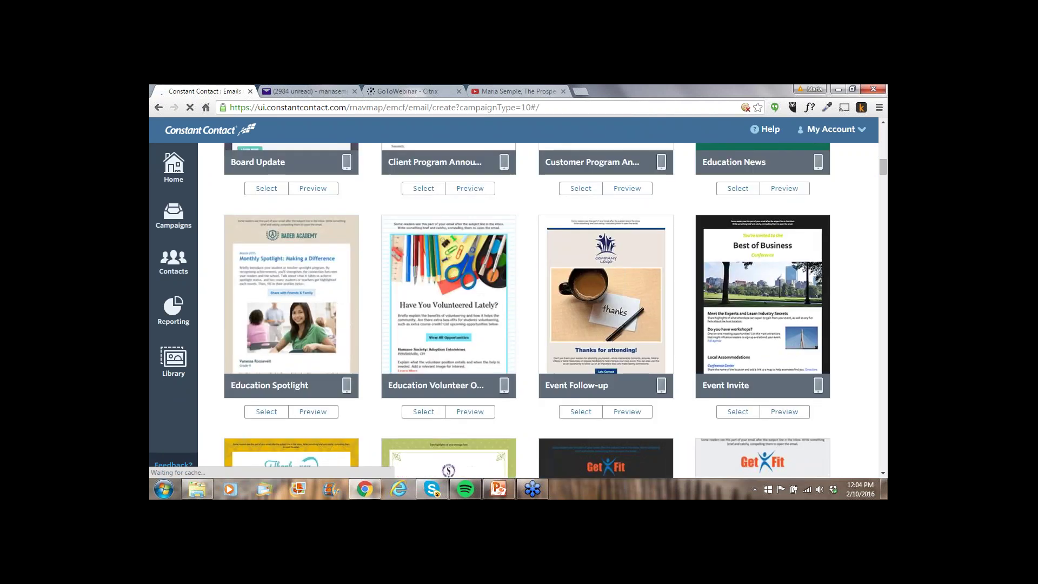
pyautogui.scroll(-3, 540, 302)
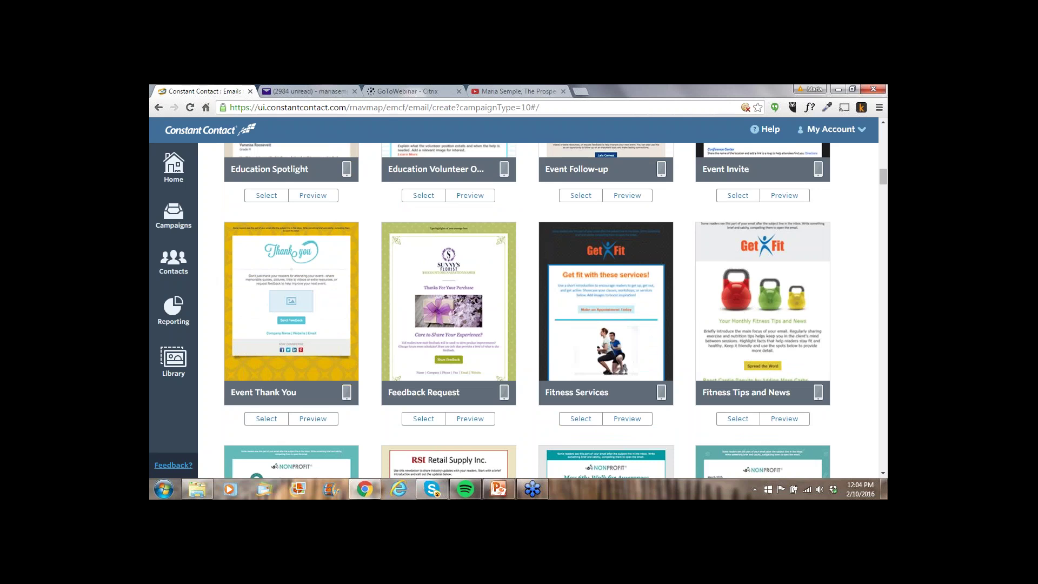
pyautogui.scroll(-2, 540, 303)
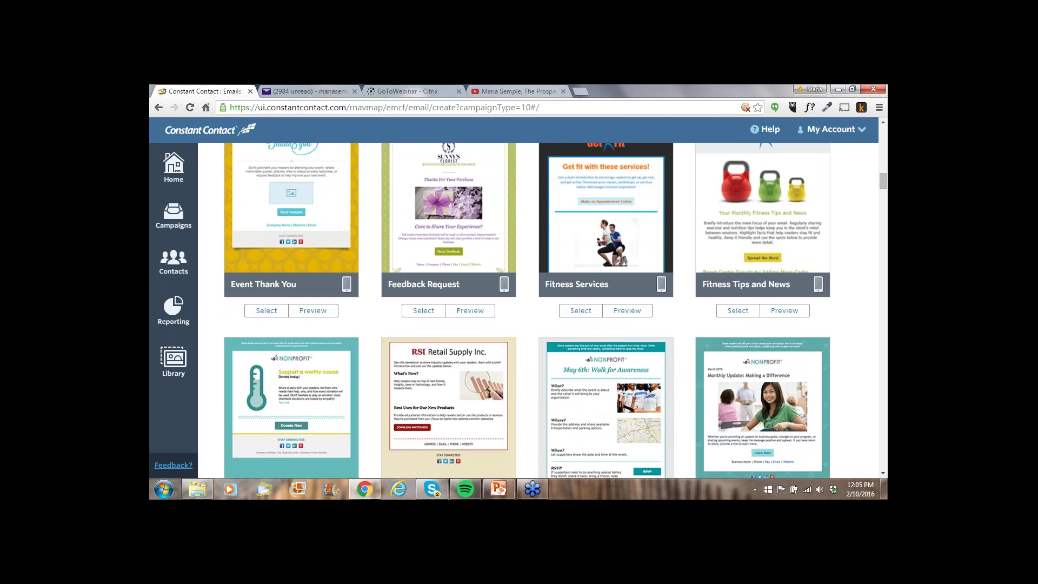
pyautogui.scroll(-2, 540, 302)
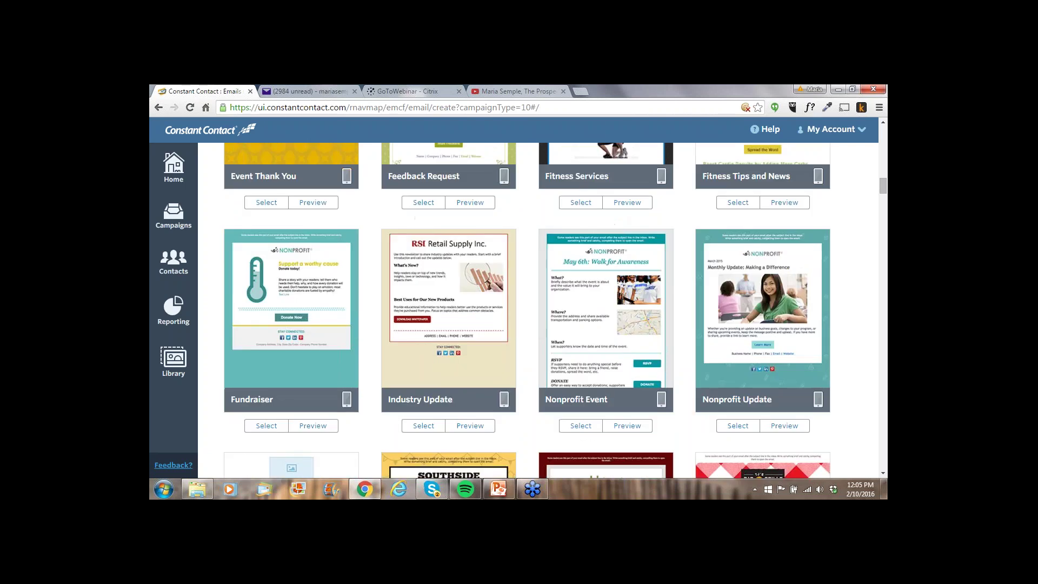
pyautogui.scroll(-2, 541, 302)
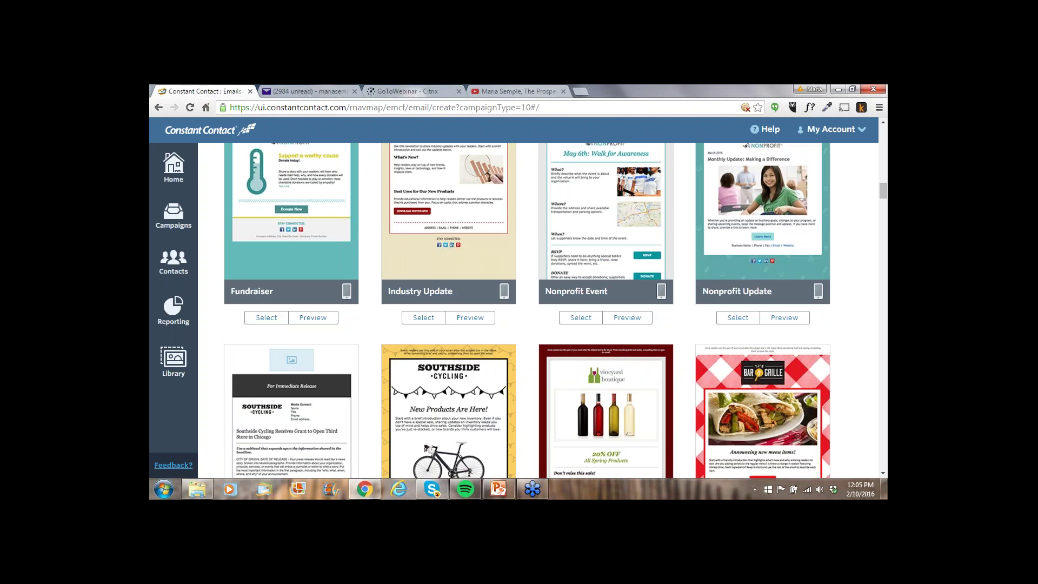
pyautogui.scroll(-2, 527, 311)
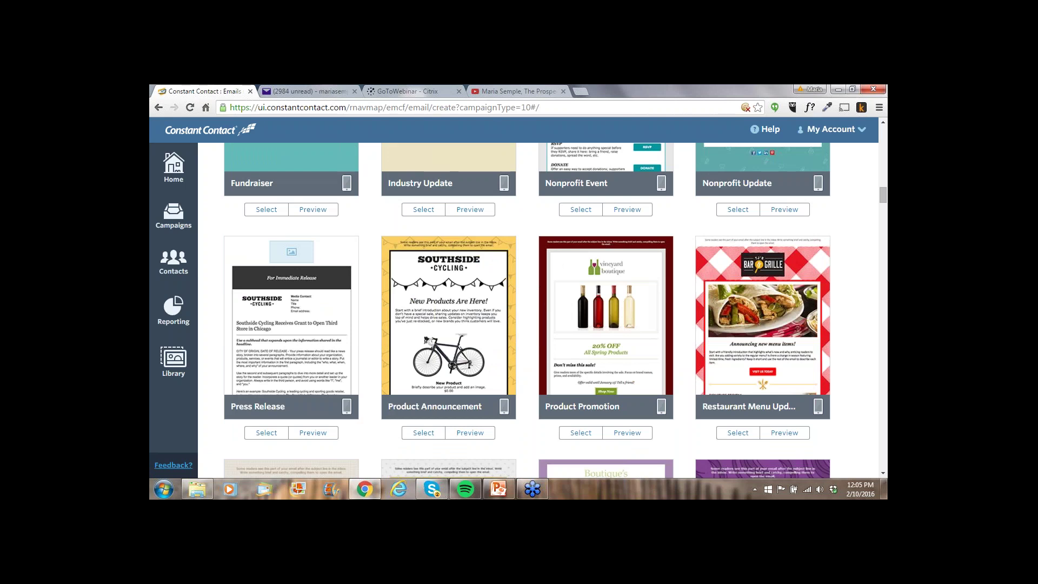
pyautogui.scroll(-2, 527, 311)
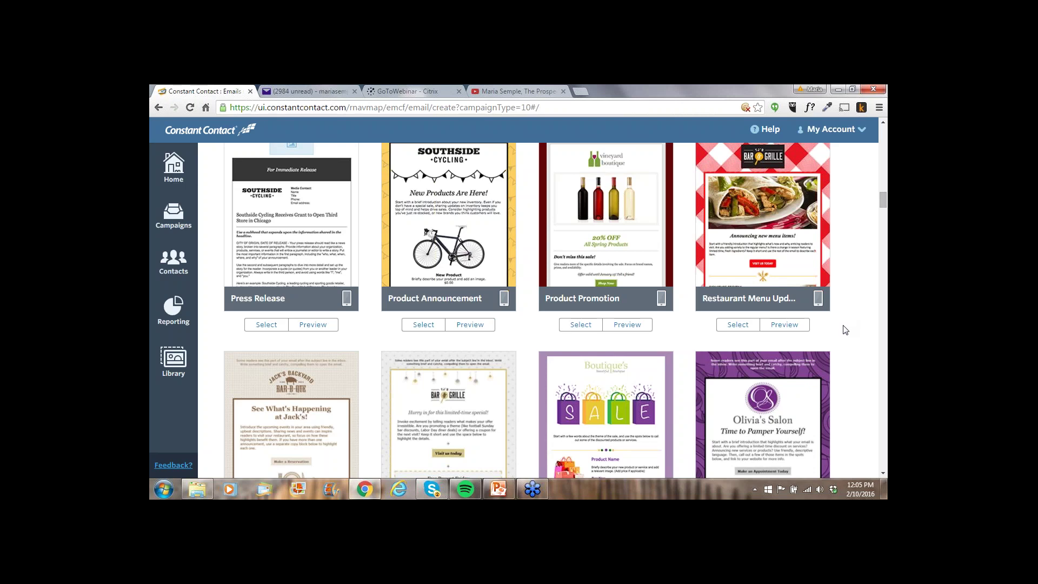
pyautogui.scroll(-2, 845, 329)
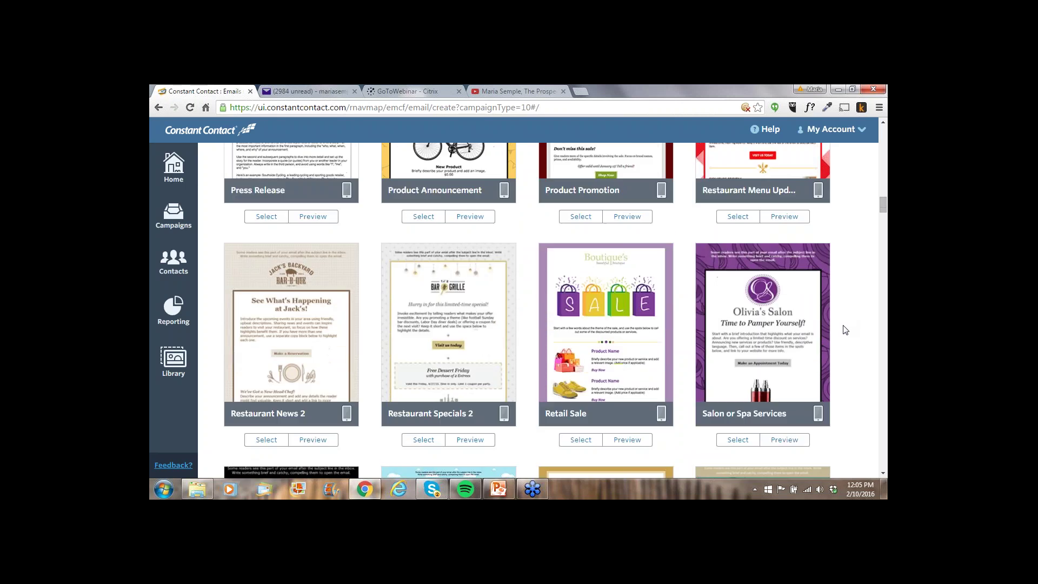
pyautogui.scroll(-2, 845, 330)
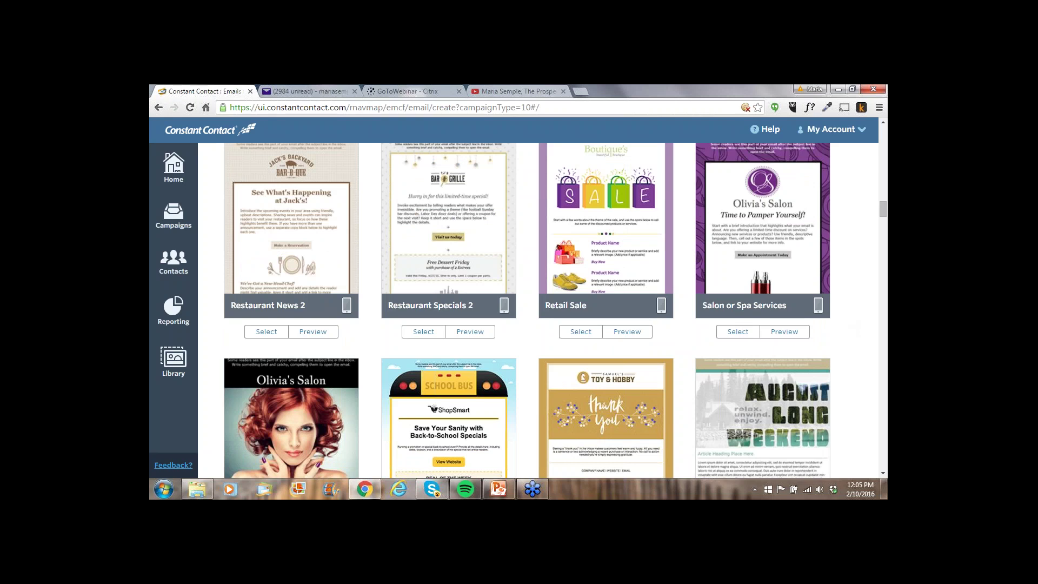
pyautogui.scroll(5, 857, 343)
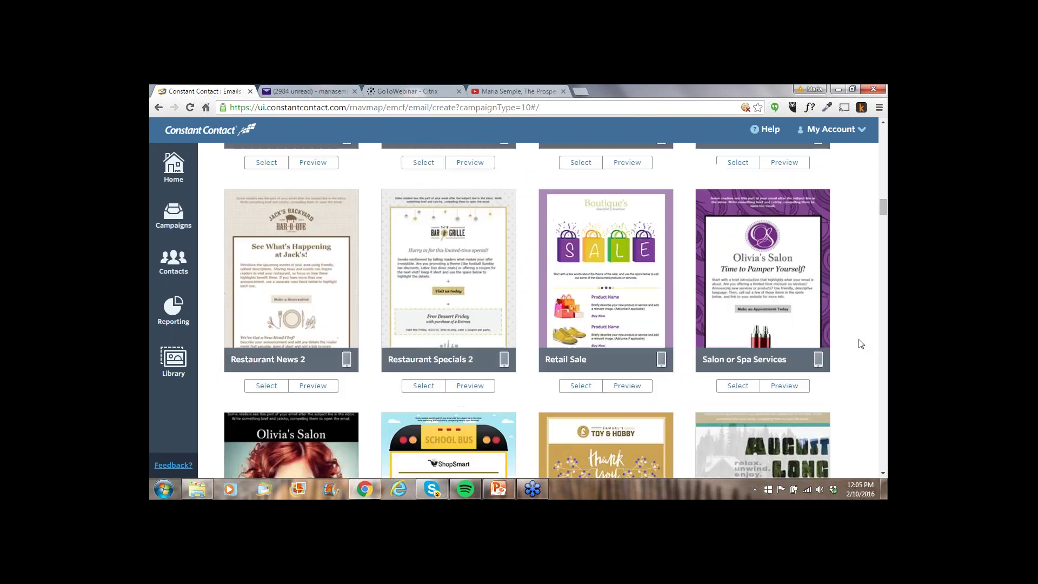
pyautogui.scroll(-10, 860, 344)
pyautogui.scroll(4, 861, 343)
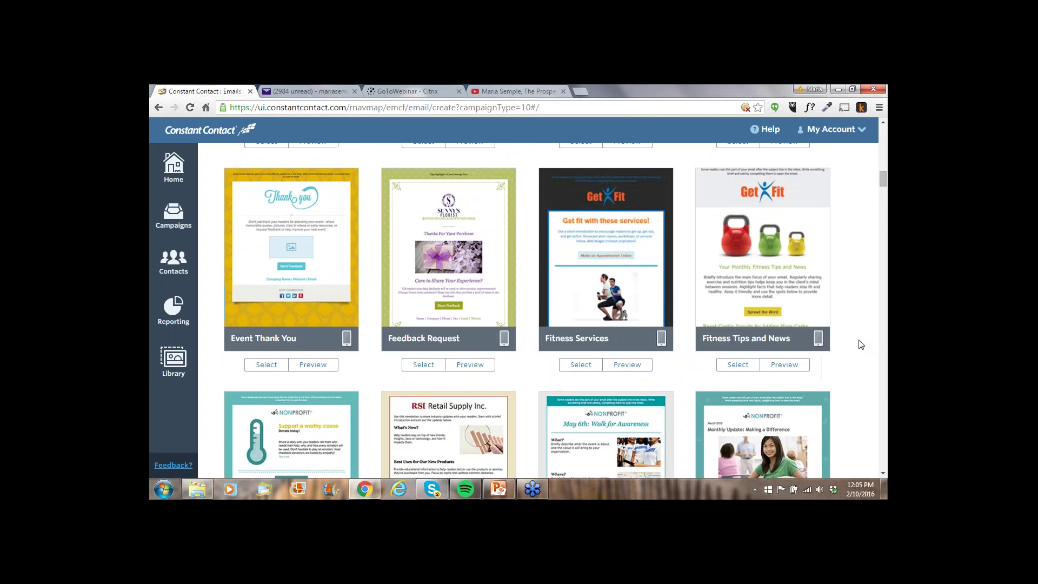
pyautogui.scroll(5, 861, 344)
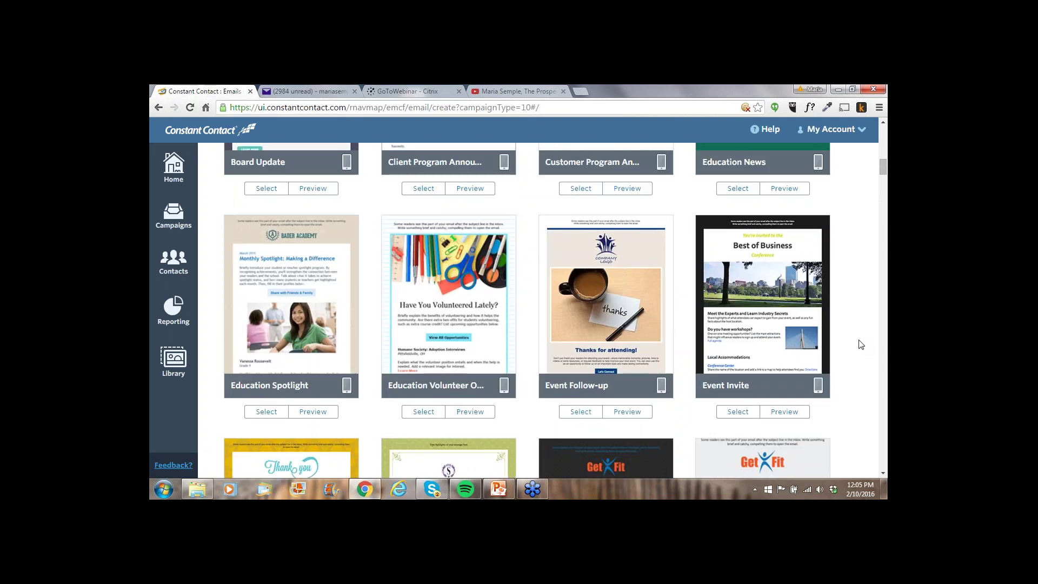
pyautogui.scroll(2, 860, 345)
pyautogui.scroll(2, 861, 345)
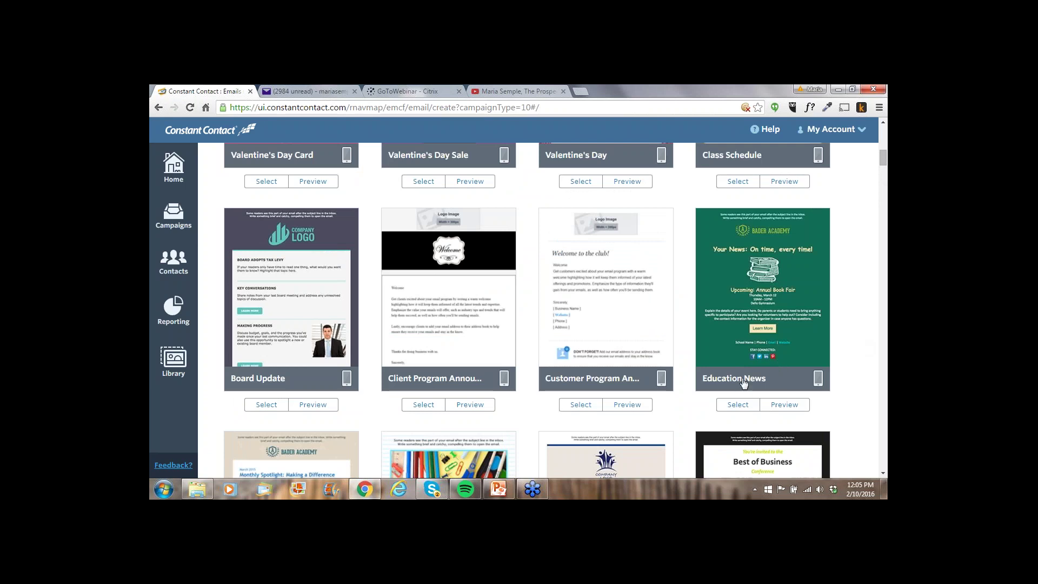
# - Preview the Education News template and examine its layout from the header down to the copyright line
pyautogui.click(777, 406)
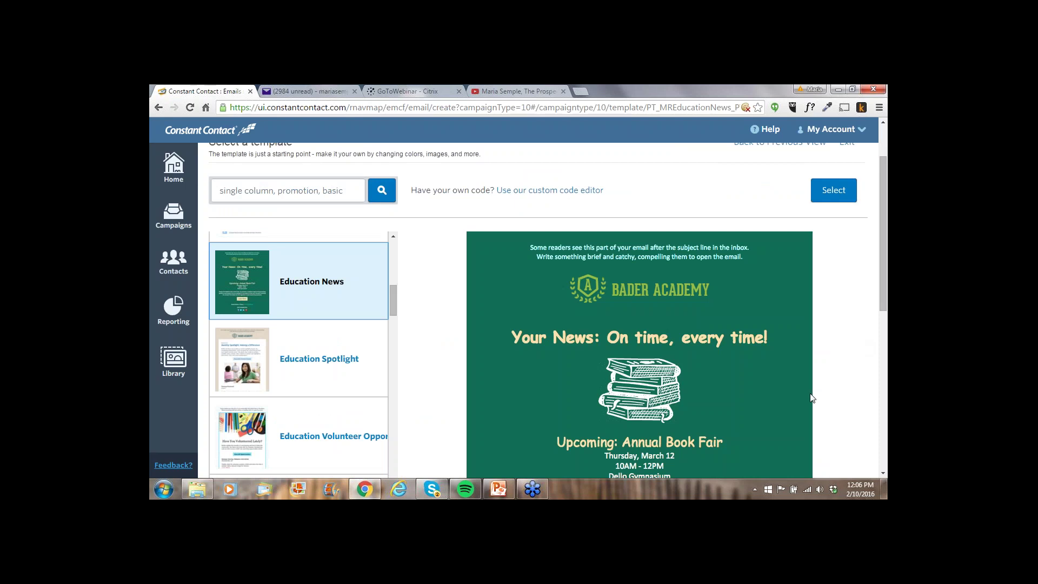
pyautogui.scroll(-3, 832, 389)
pyautogui.scroll(-4, 835, 390)
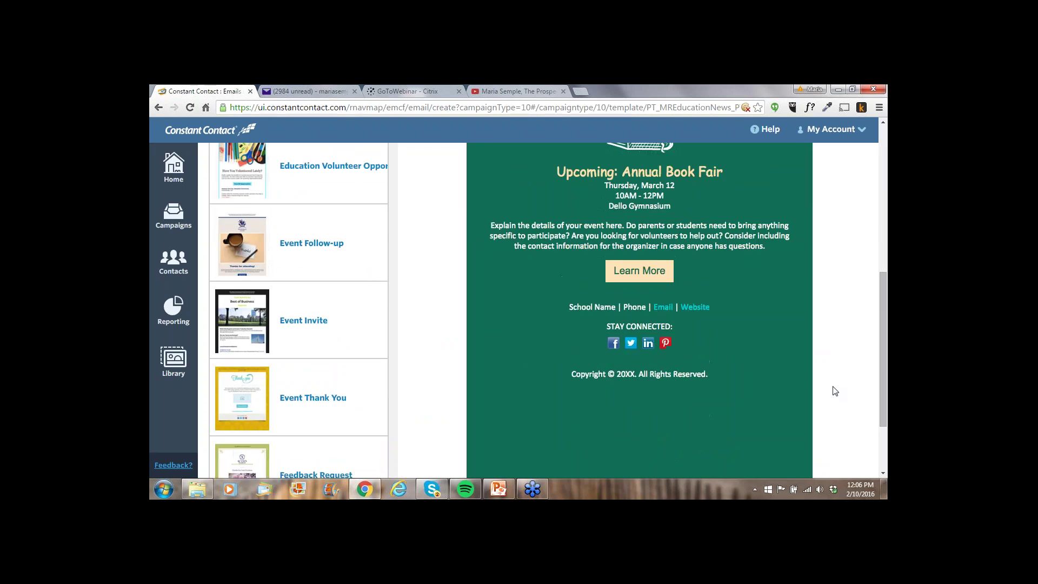
pyautogui.scroll(2, 835, 391)
pyautogui.scroll(5, 835, 391)
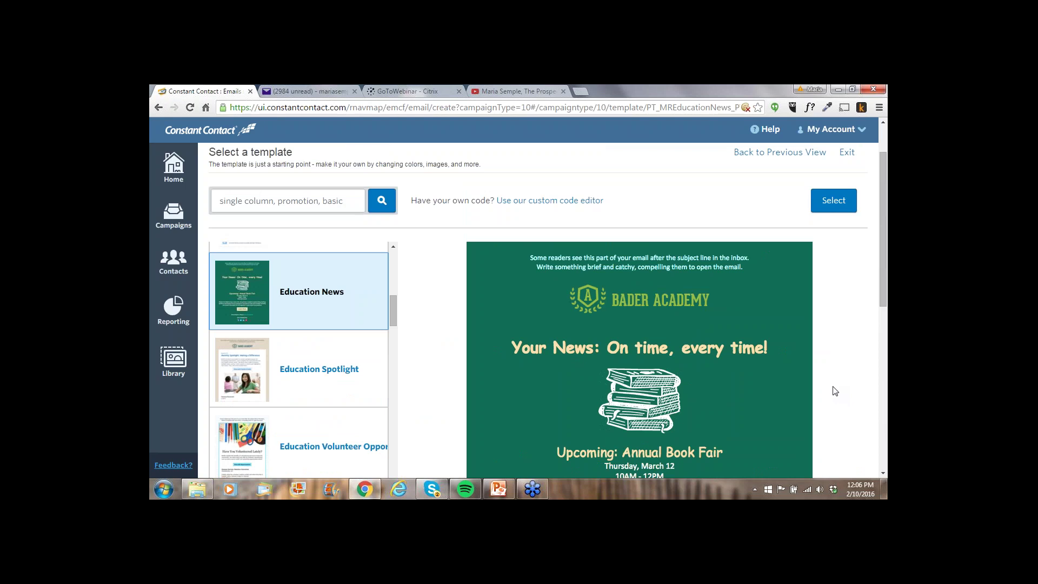
pyautogui.scroll(-4, 835, 391)
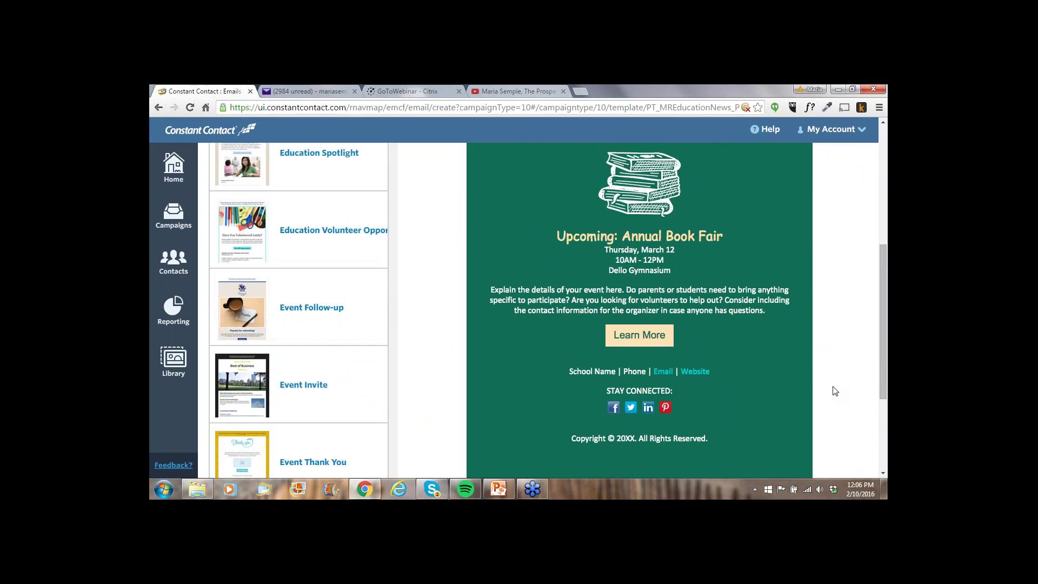
pyautogui.scroll(5, 834, 391)
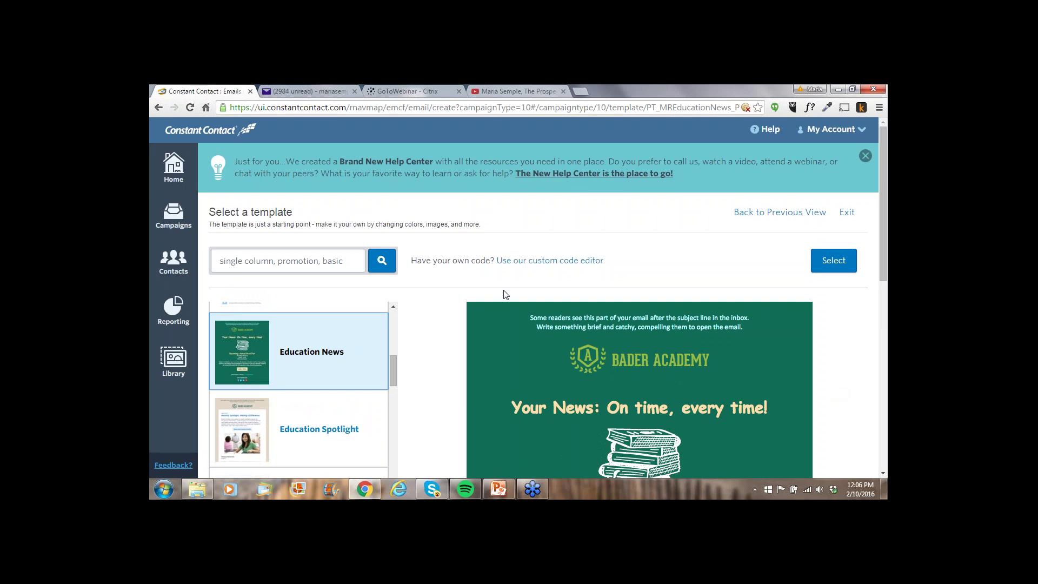
# - Leave the template selection and open the draft campaign Constant Contact Demo Feb2016 for editing
pyautogui.click(170, 219)
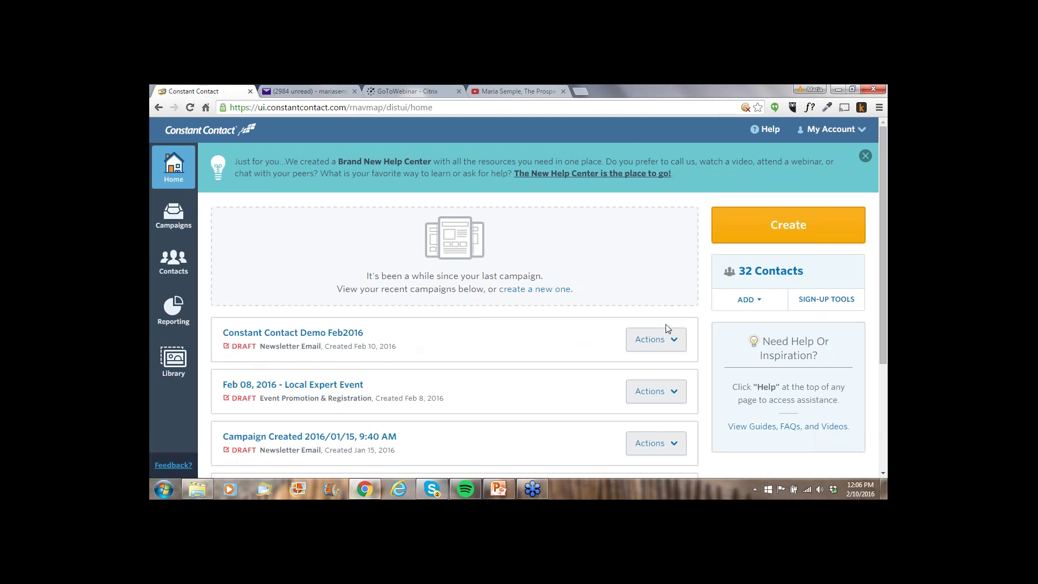
pyautogui.click(675, 341)
pyautogui.scroll(-2, 677, 344)
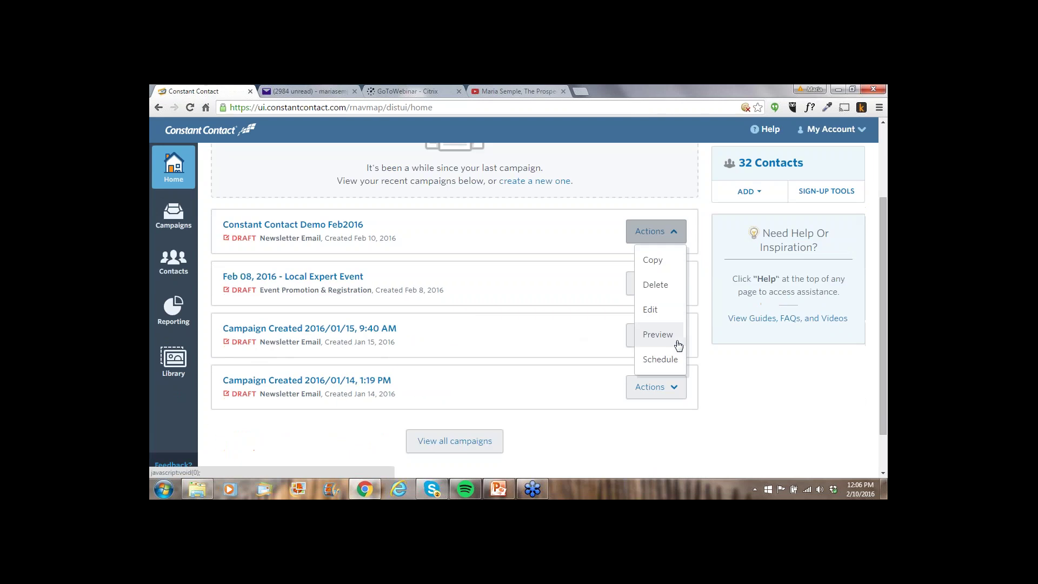
pyautogui.scroll(1, 676, 338)
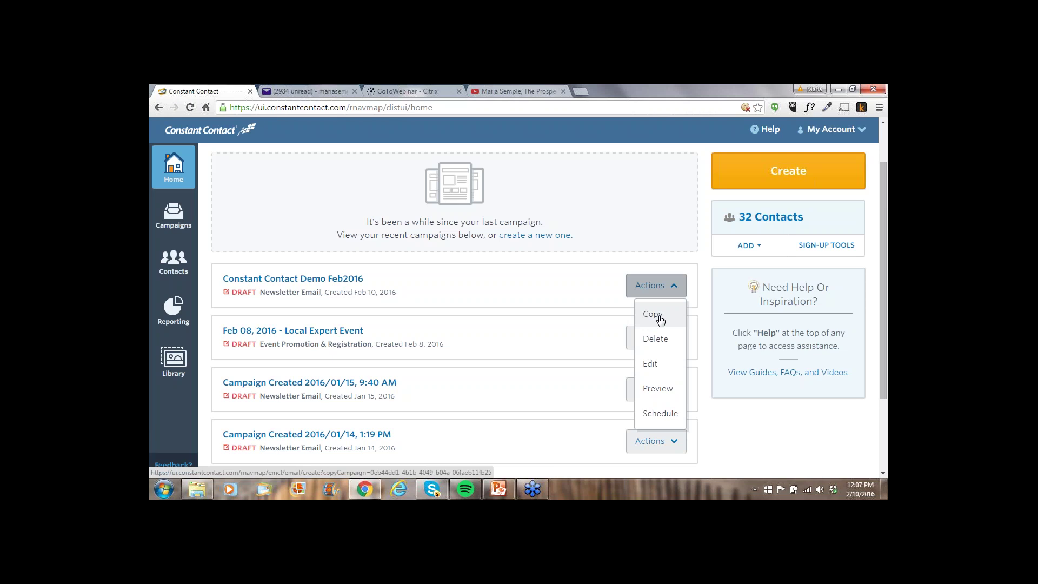
pyautogui.click(650, 363)
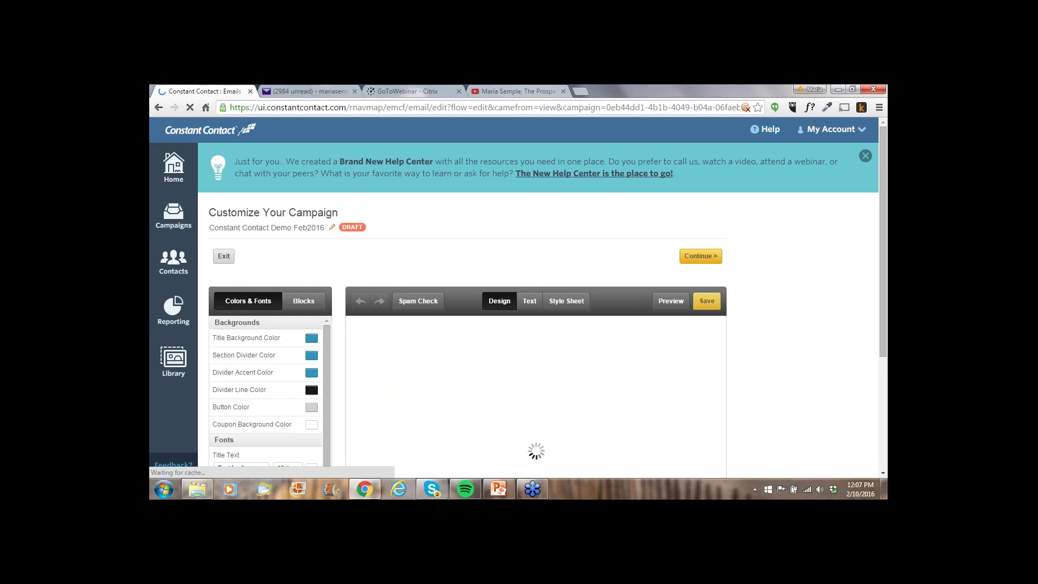
# - Open the campaign name for editing and review the background color and font settings of the email design
pyautogui.click(317, 227)
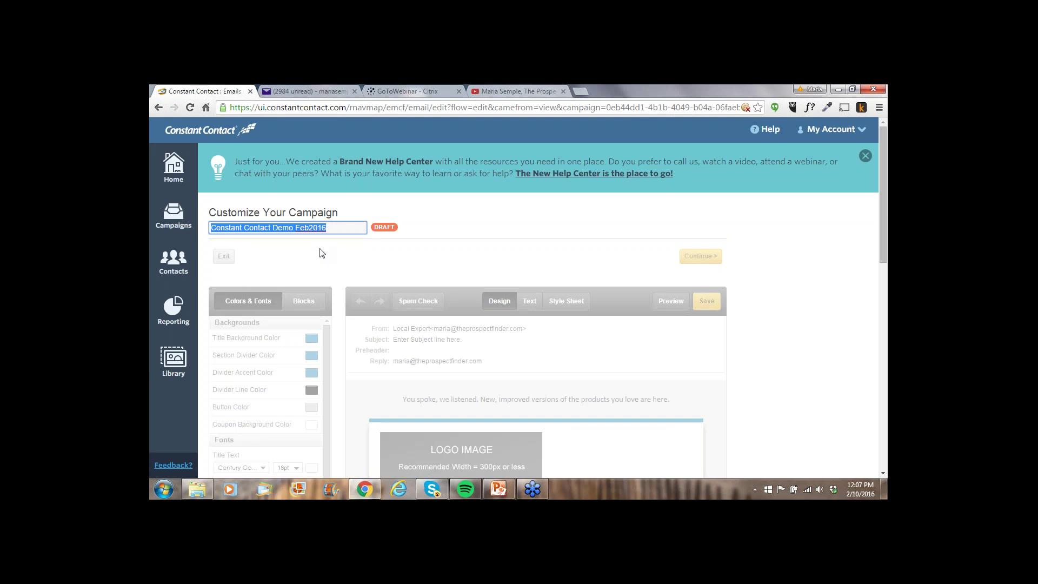
pyautogui.click(322, 253)
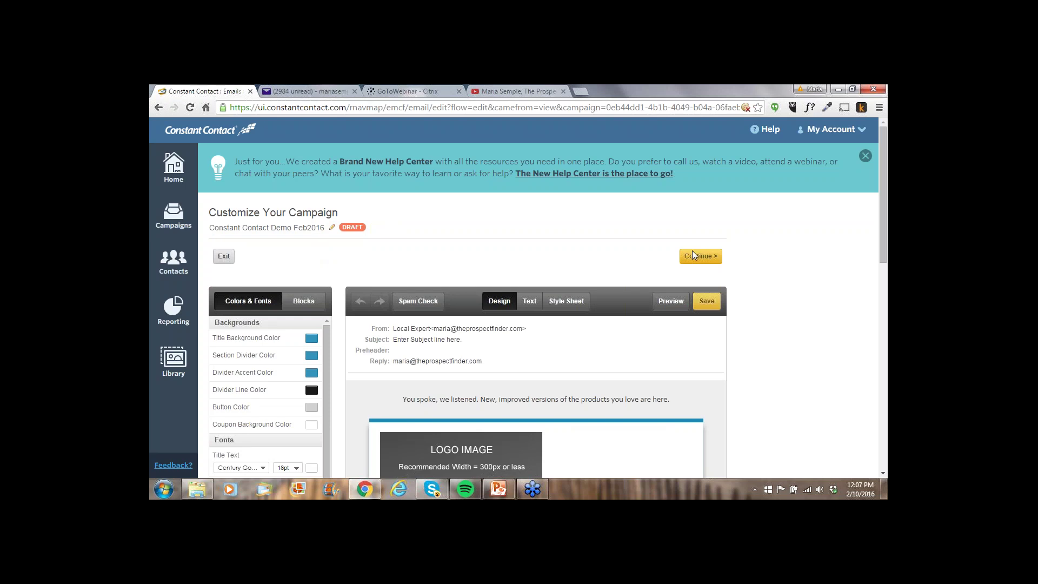
pyautogui.scroll(-2, 777, 269)
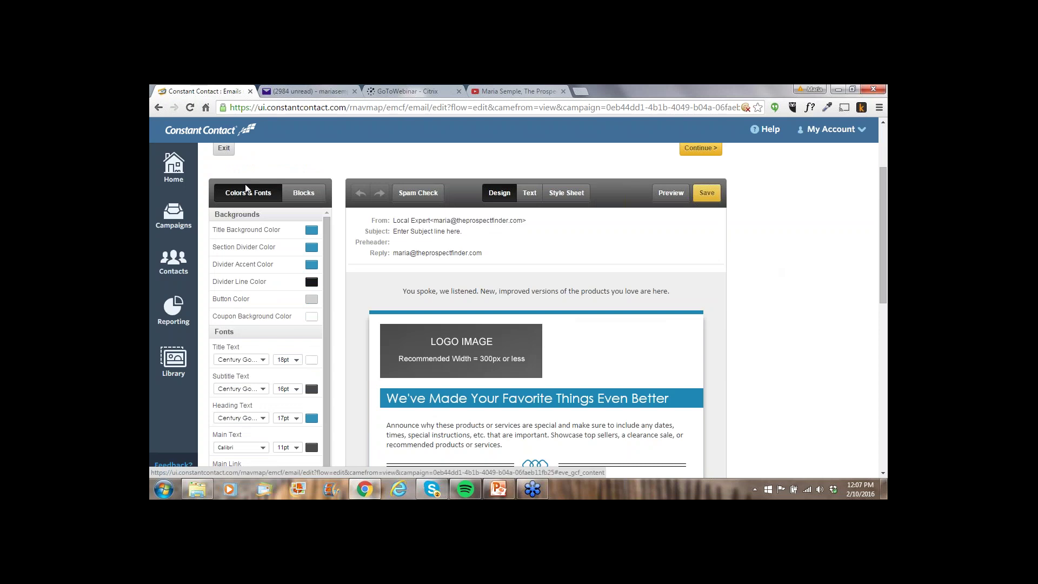
pyautogui.scroll(-1, 264, 277)
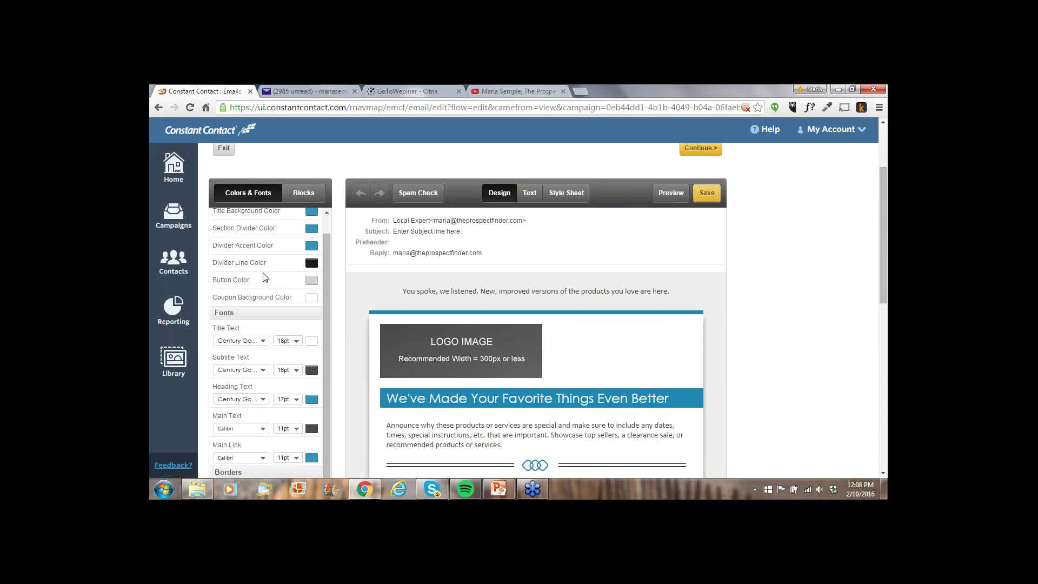
pyautogui.scroll(1, 306, 431)
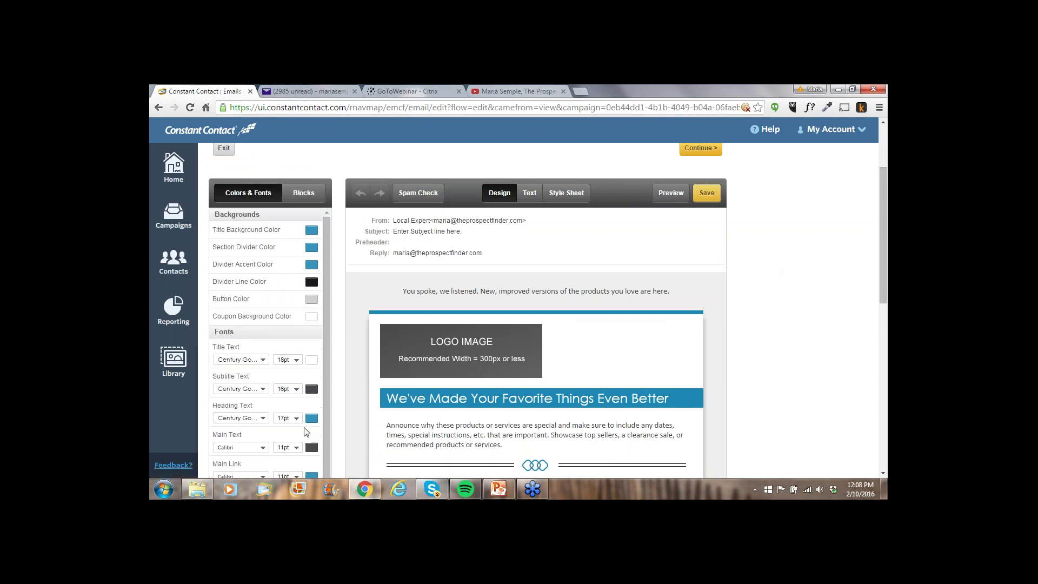
# - Examine the list of content blocks that can be added to the email layout
pyautogui.click(302, 194)
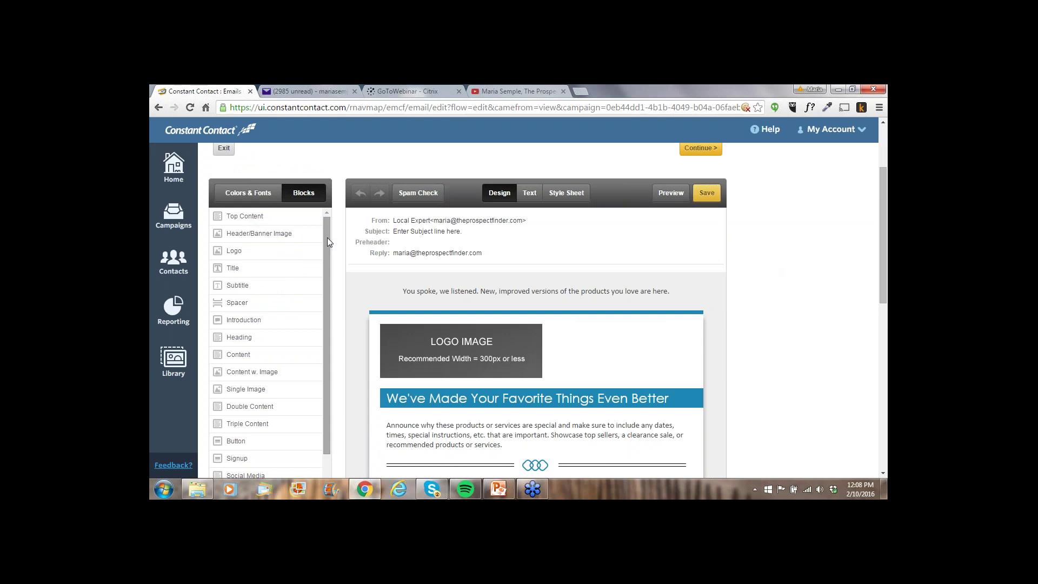
pyautogui.moveTo(327, 238); pyautogui.dragTo(328, 303)
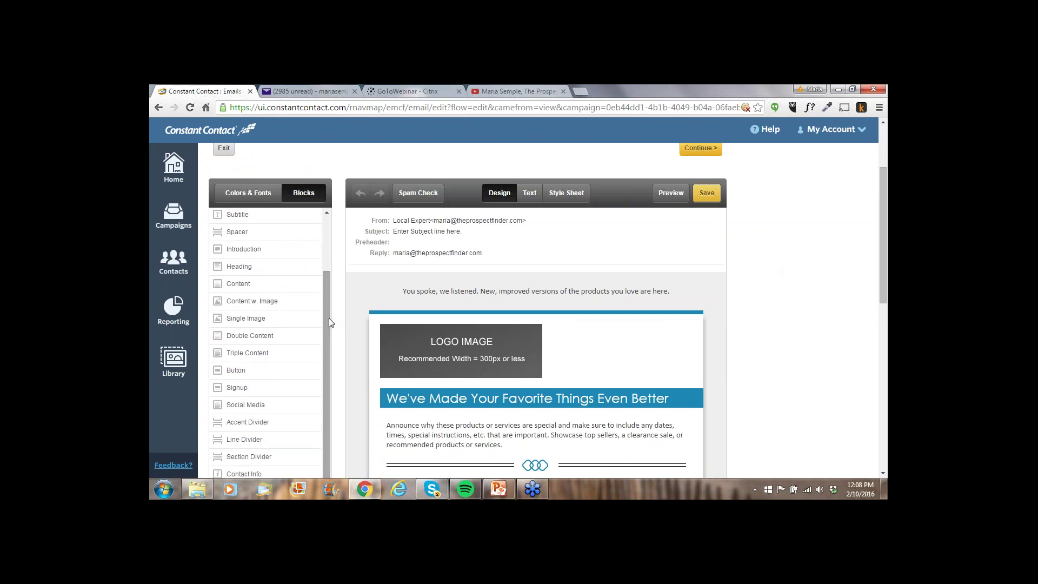
pyautogui.scroll(-2, 359, 336)
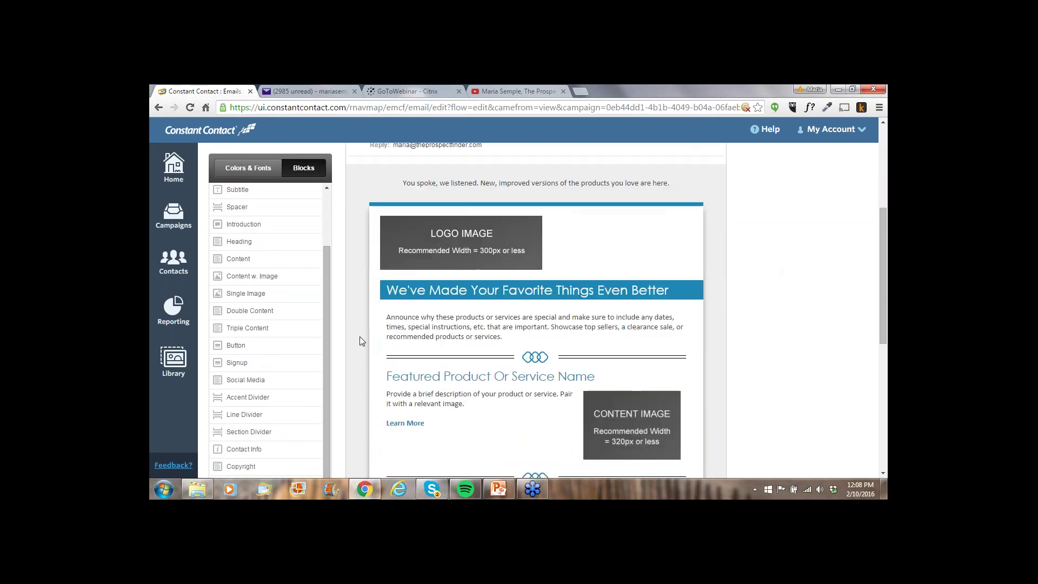
pyautogui.scroll(2, 358, 337)
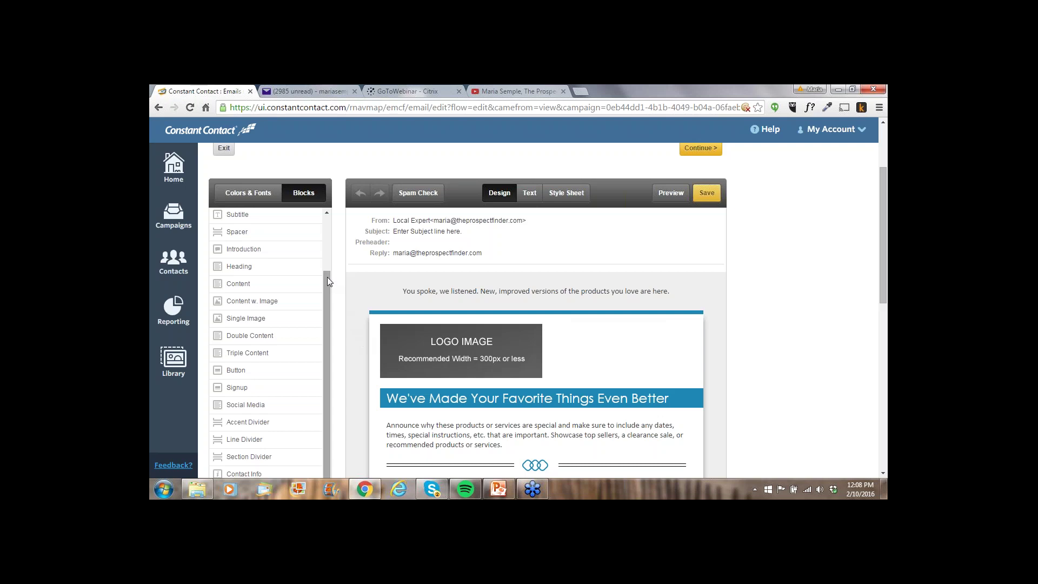
# - Examine the email layout's blocks and their move, edit, copy and delete controls, from the header options to the Content w. Image block
pyautogui.moveTo(326, 276); pyautogui.dragTo(324, 215)
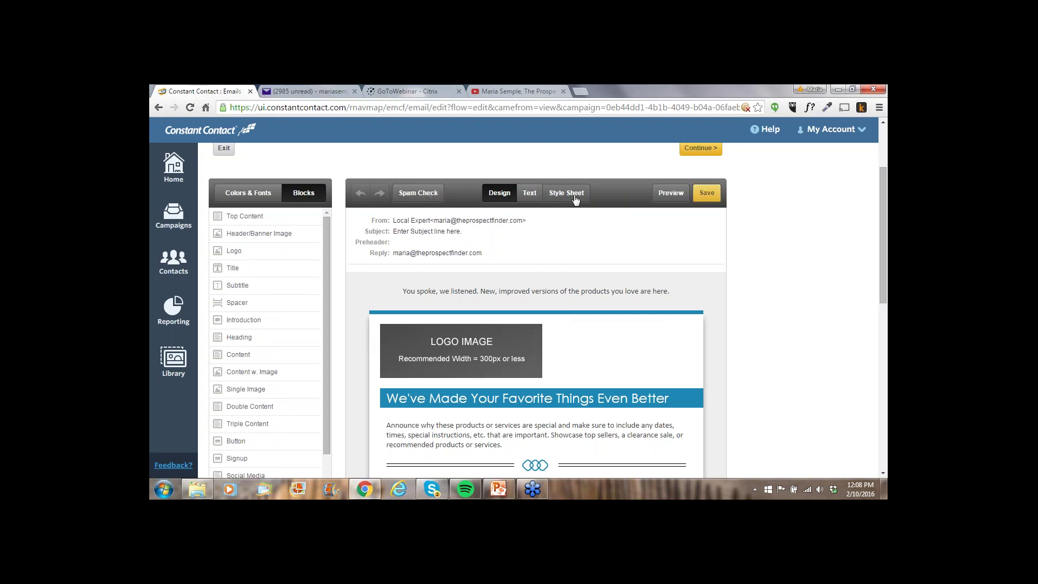
pyautogui.moveTo(612, 221)
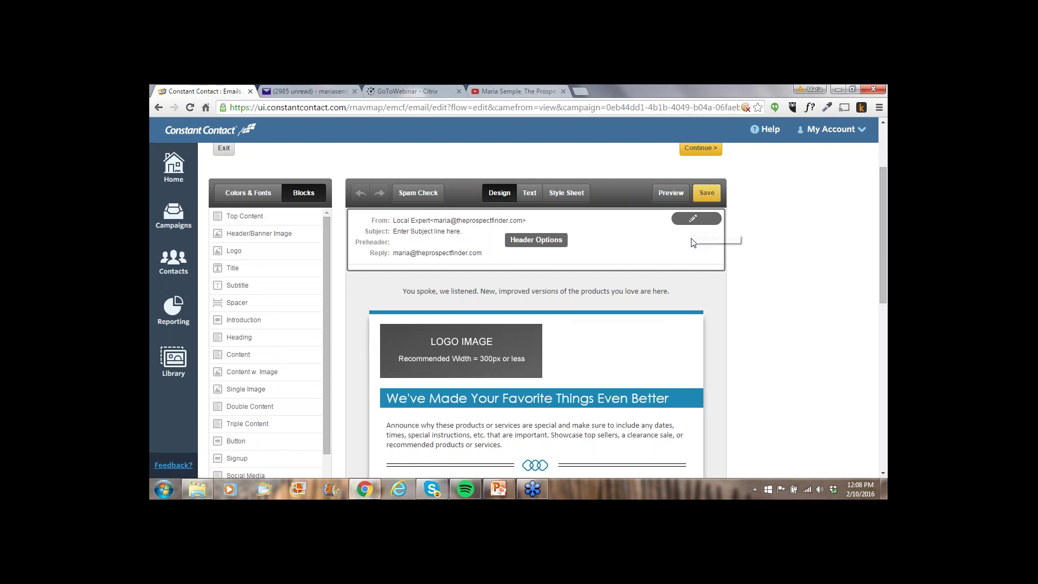
pyautogui.moveTo(680, 295)
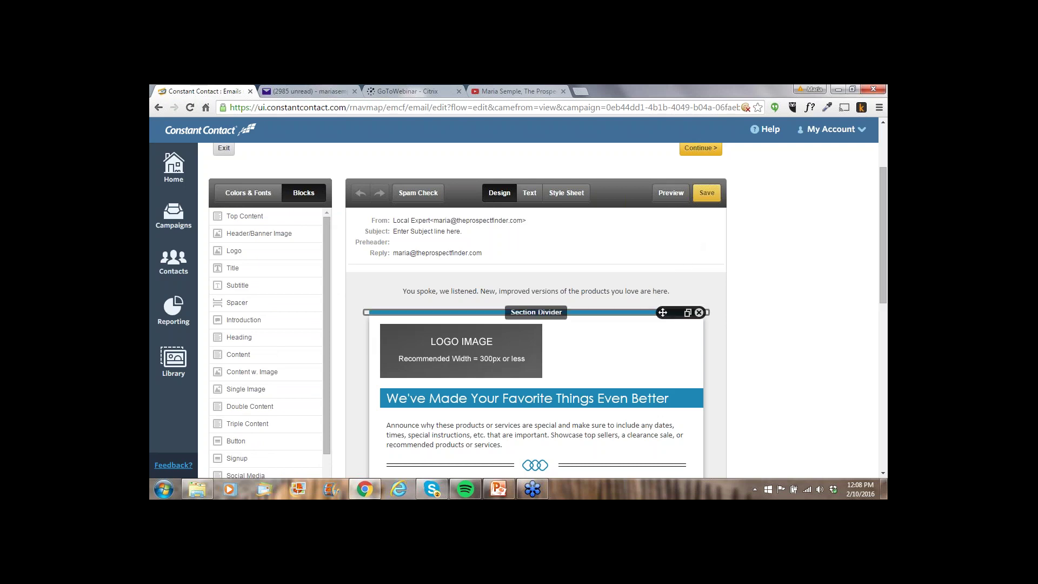
pyautogui.moveTo(665, 321)
pyautogui.scroll(-1, 660, 342)
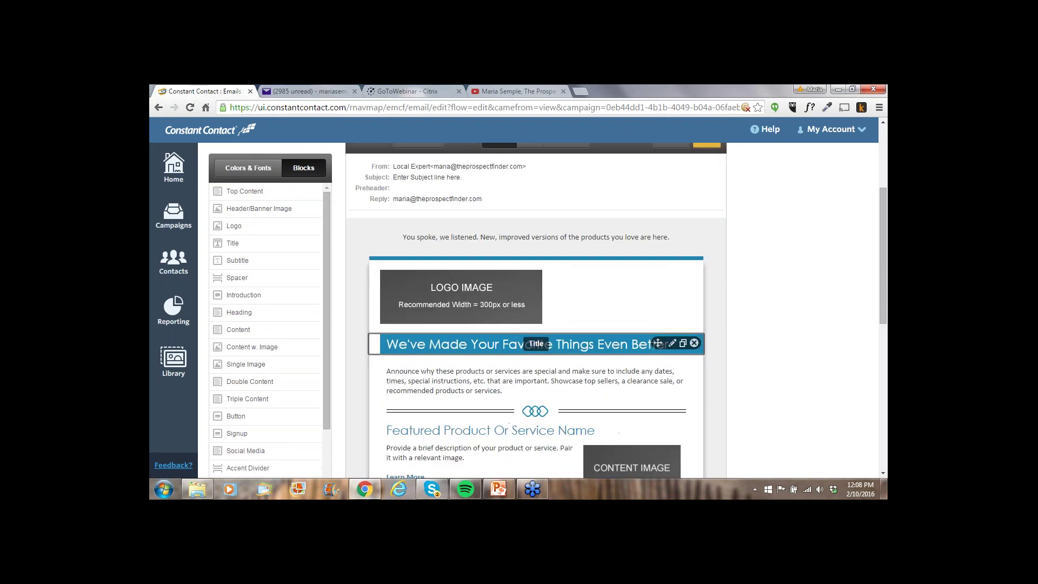
pyautogui.scroll(-1, 660, 343)
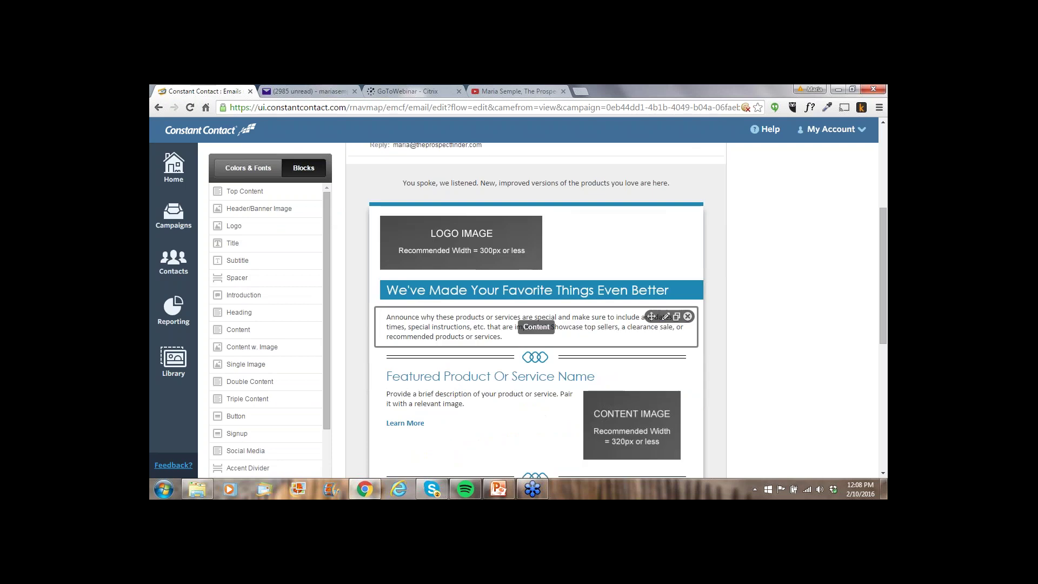
pyautogui.scroll(-2, 663, 324)
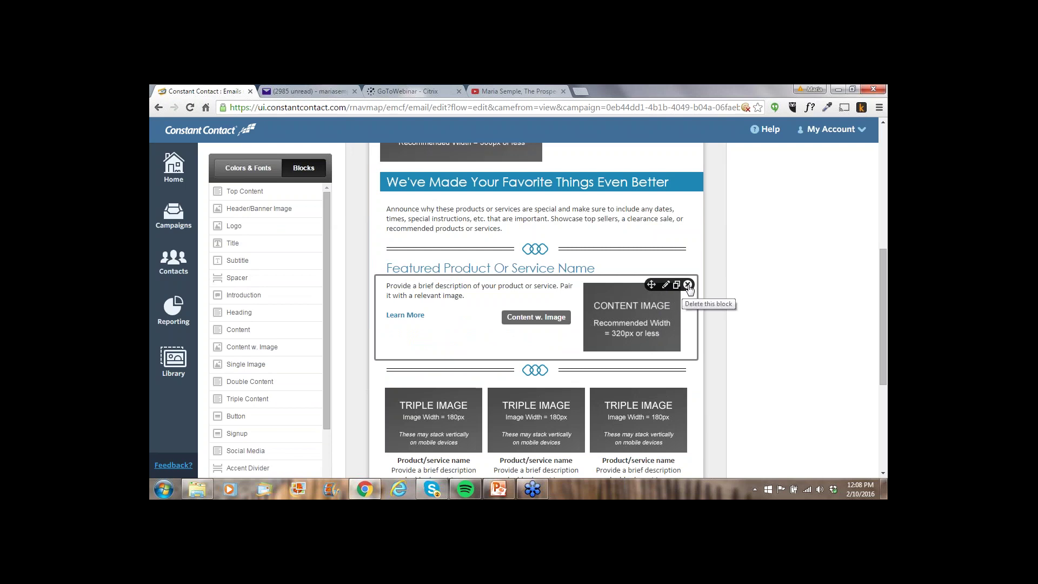
pyautogui.scroll(3, 688, 287)
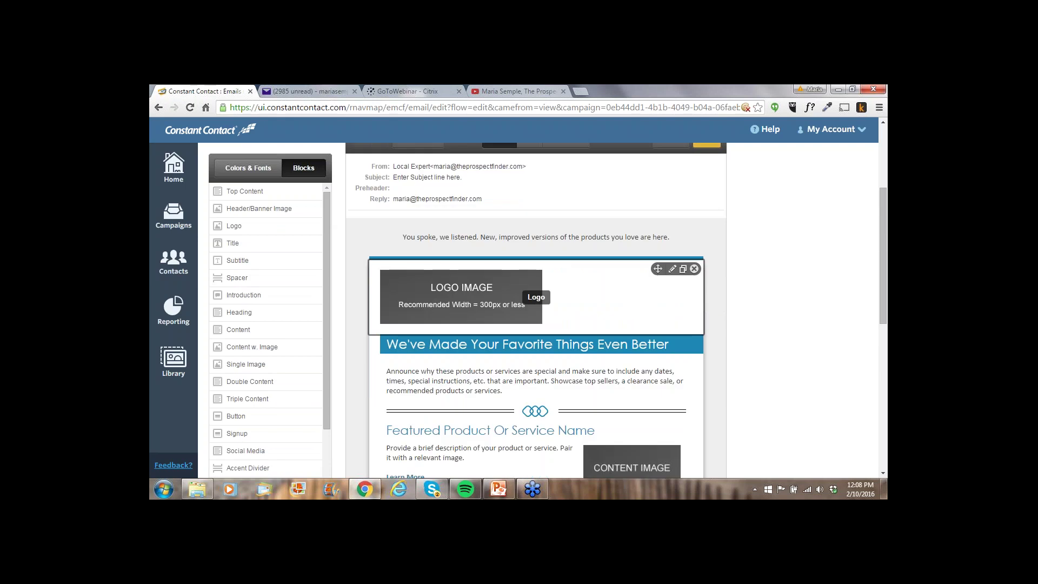
pyautogui.scroll(2, 536, 302)
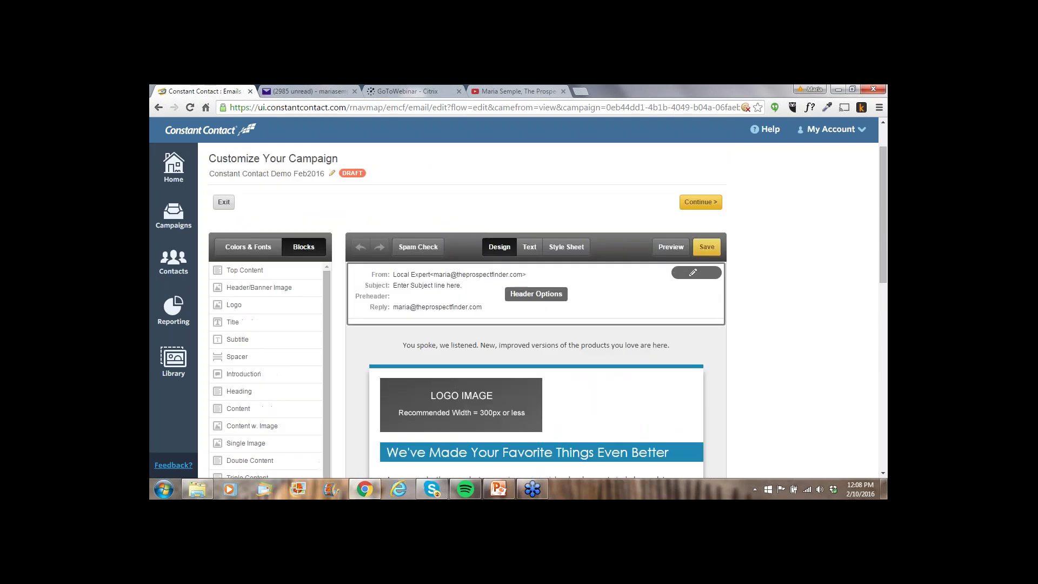
# - Open the email's header options and set the subject to "3 Seats Left for Tomorrow Night"
pyautogui.click(692, 272)
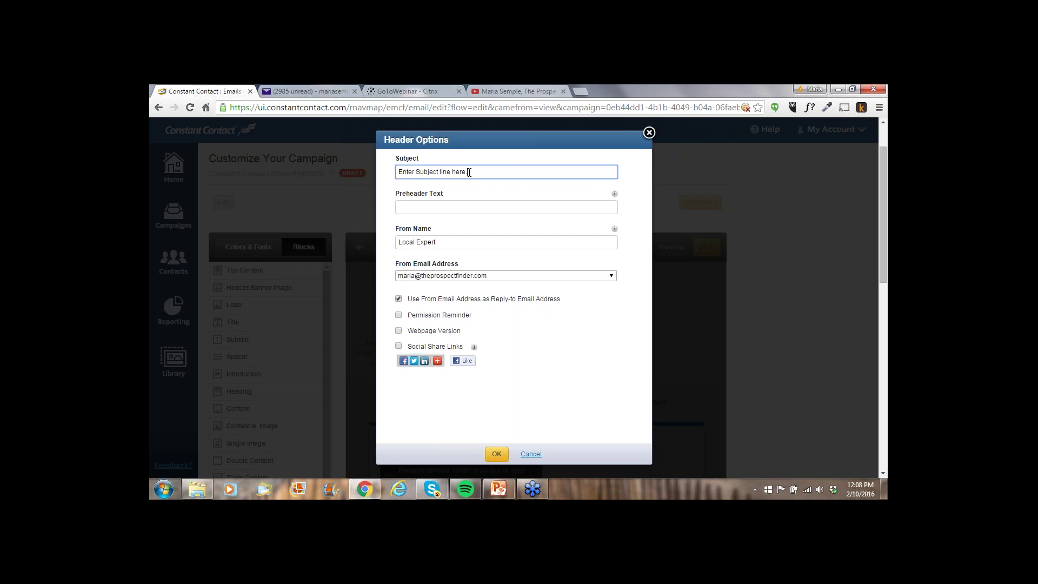
pyautogui.moveTo(436, 241); pyautogui.dragTo(368, 244)
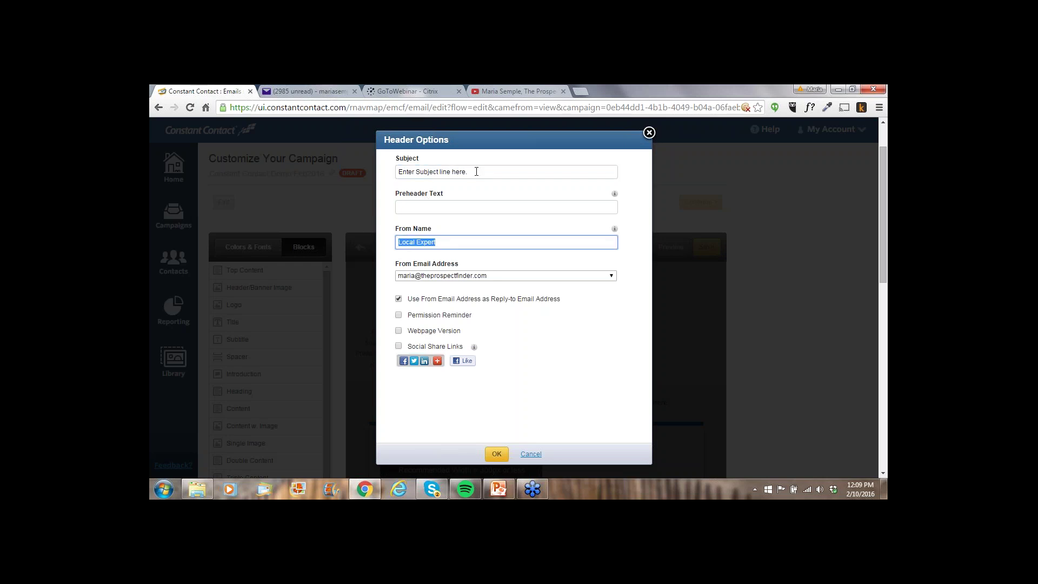
pyautogui.moveTo(475, 171); pyautogui.dragTo(398, 172)
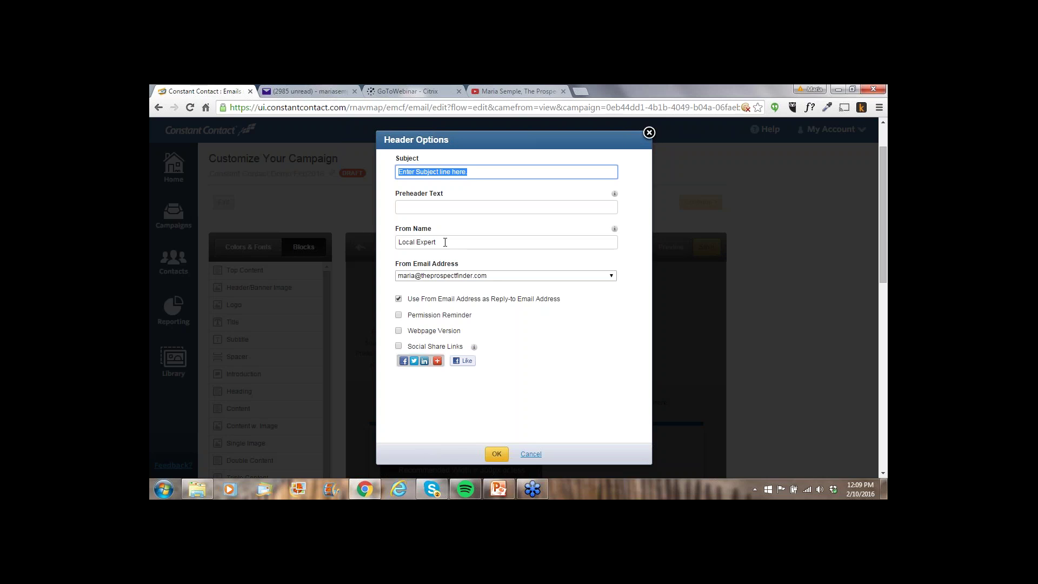
pyautogui.click(451, 204)
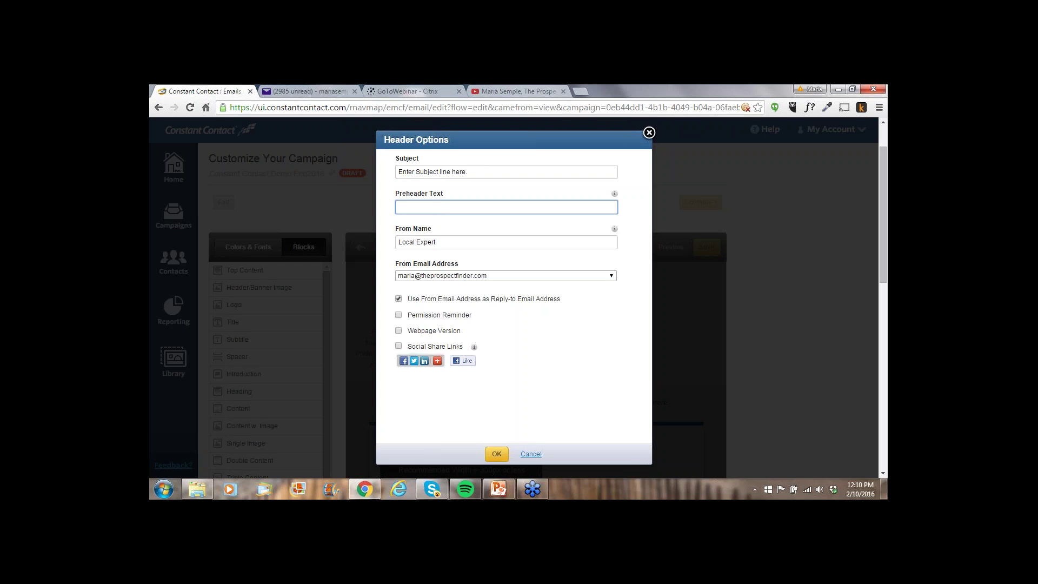
pyautogui.hotkey('shift', 'Tab')
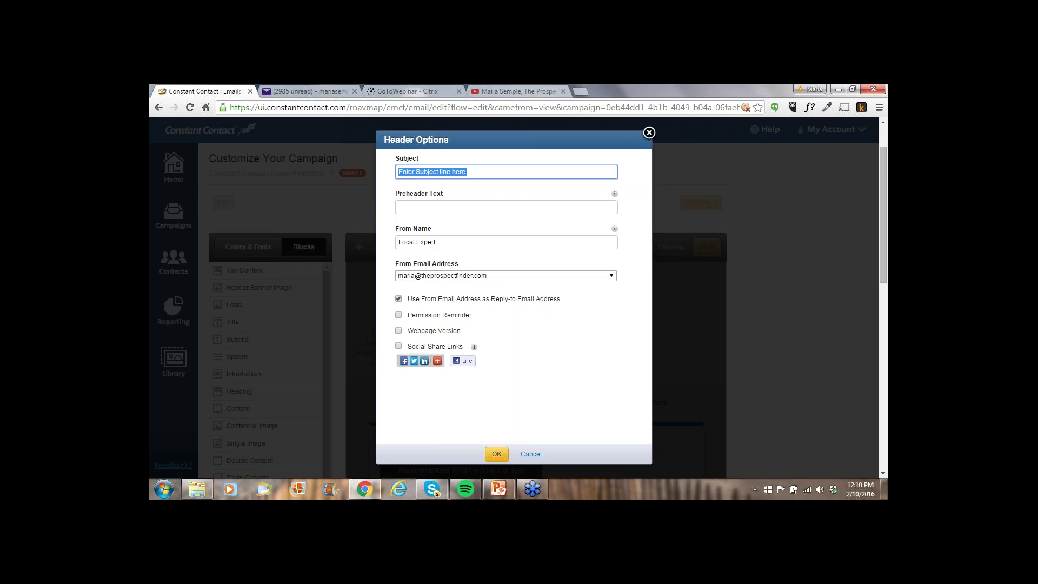
pyautogui.write('3 Seats ')
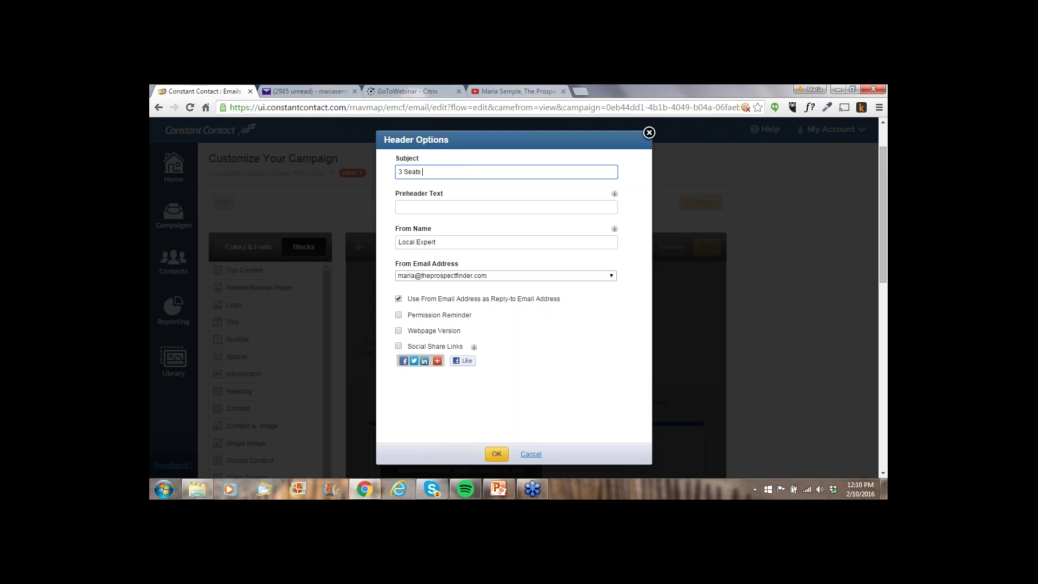
pyautogui.write('Lee')
pyautogui.press('BackSpace')
pyautogui.press('BackSpace')
pyautogui.write('Leef')
pyautogui.press('BackSpace')
pyautogui.press('BackSpace')
pyautogui.write('ft for Tomorrow Night')
# - Set the preheader text to "Register Today." and enter the sender's full name followed by "The Prospect Finder LLC" as the From Name
pyautogui.click(420, 211)
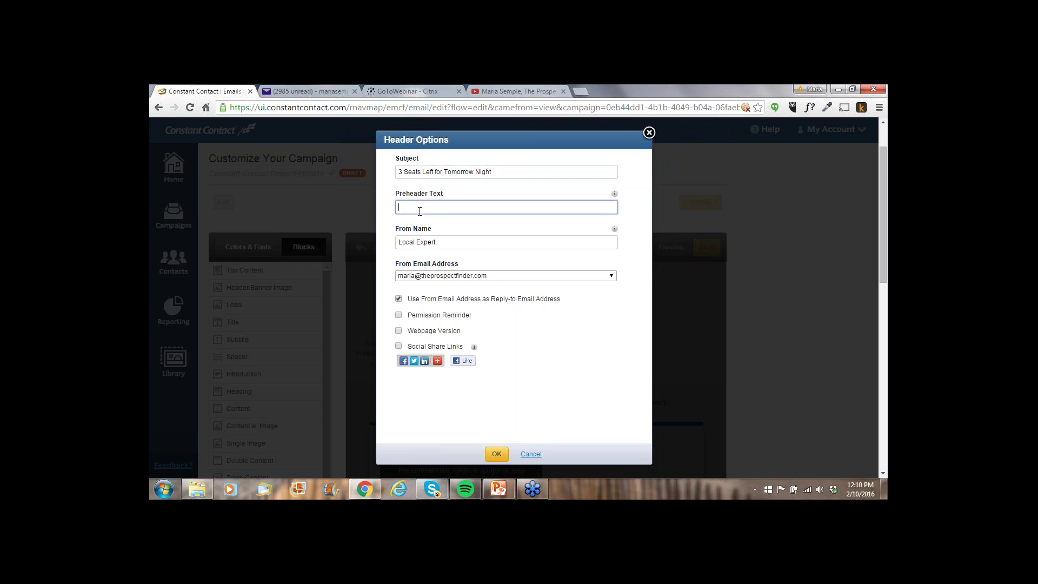
pyautogui.click(419, 210)
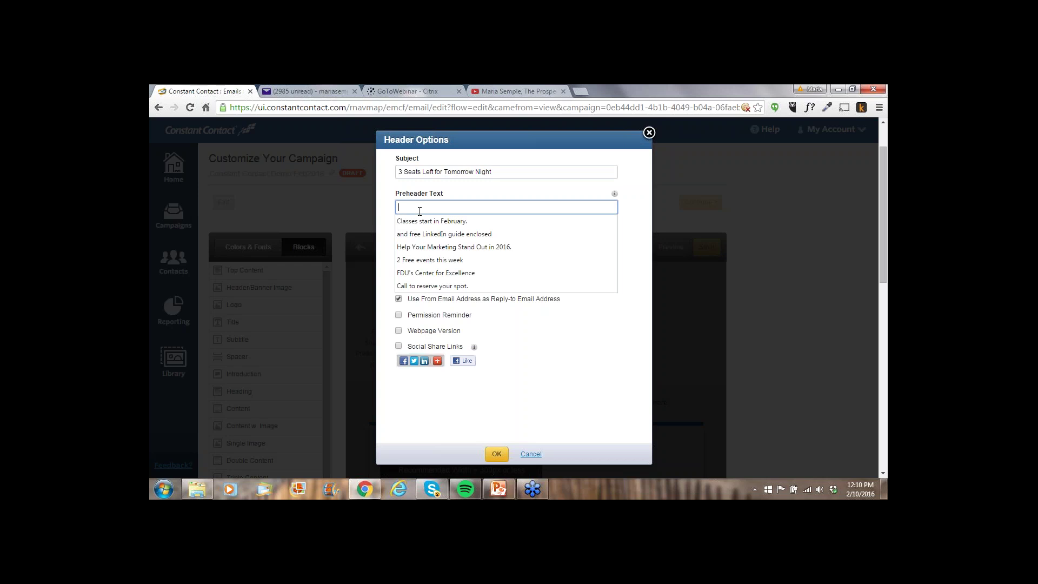
pyautogui.write('Register Today.')
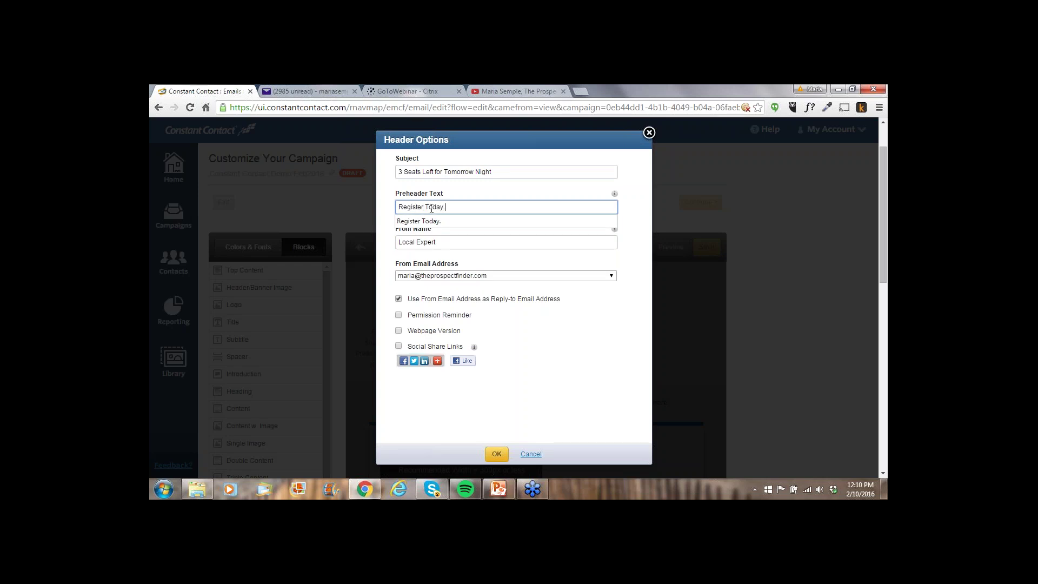
pyautogui.press('Escape')
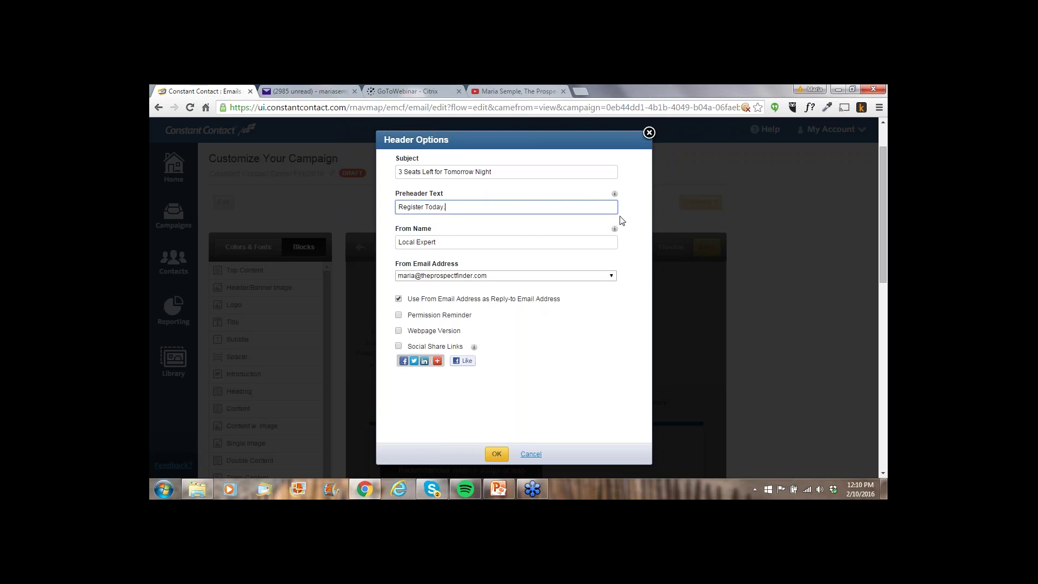
pyautogui.moveTo(464, 242); pyautogui.dragTo(377, 251)
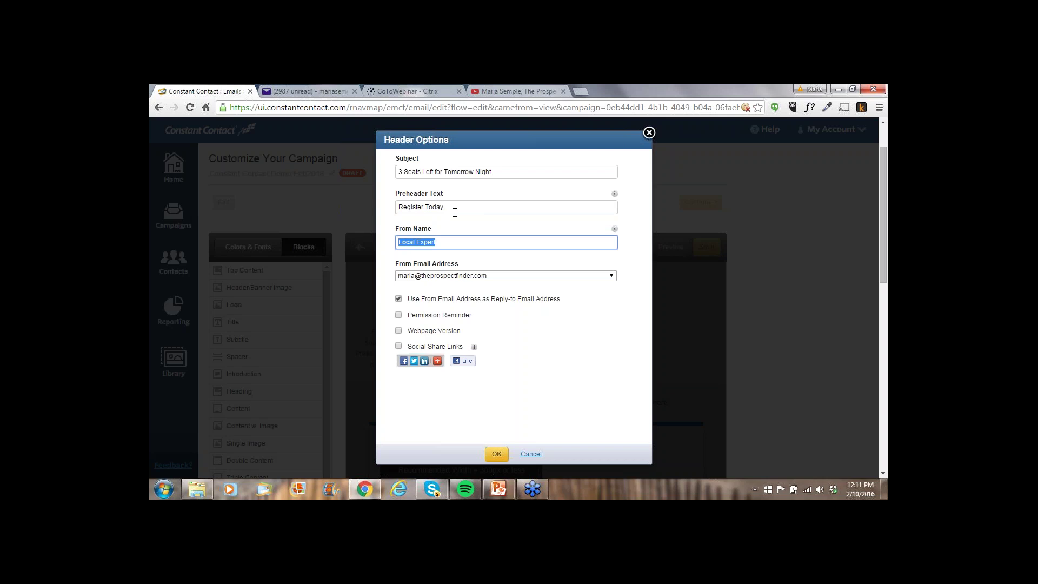
pyautogui.write('Maria Semple, The Prospect Finder LLC')
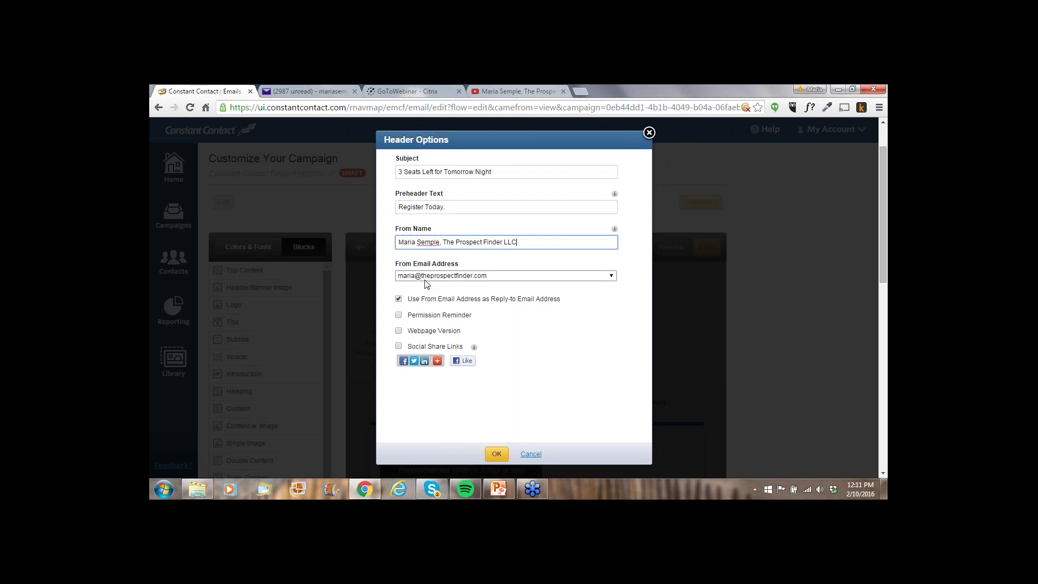
# - Enable the Permission Reminder in the header options and review its default message
pyautogui.click(398, 316)
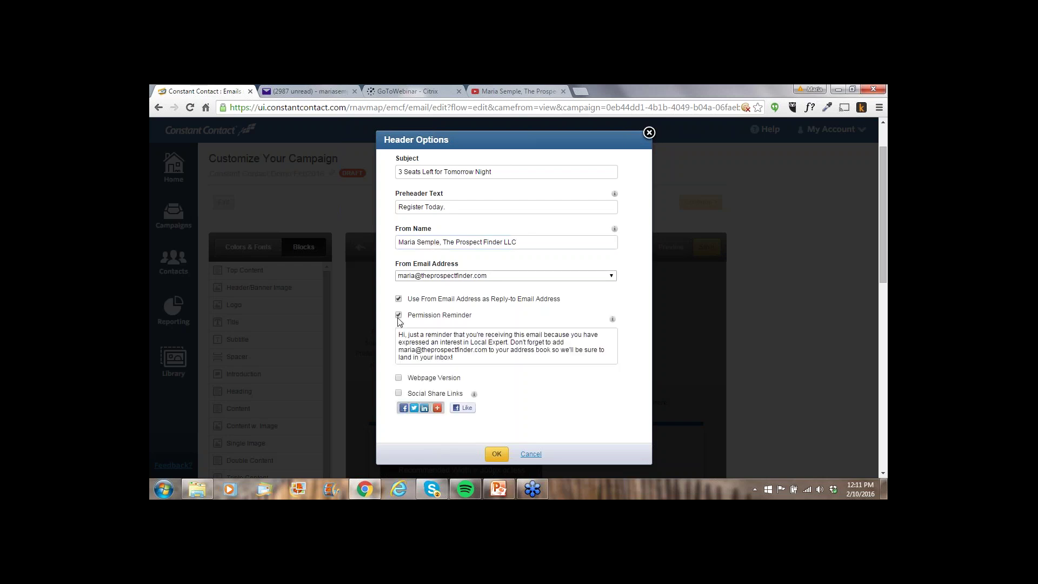
pyautogui.click(463, 359)
pyautogui.hotkey('ctrl', 'a')
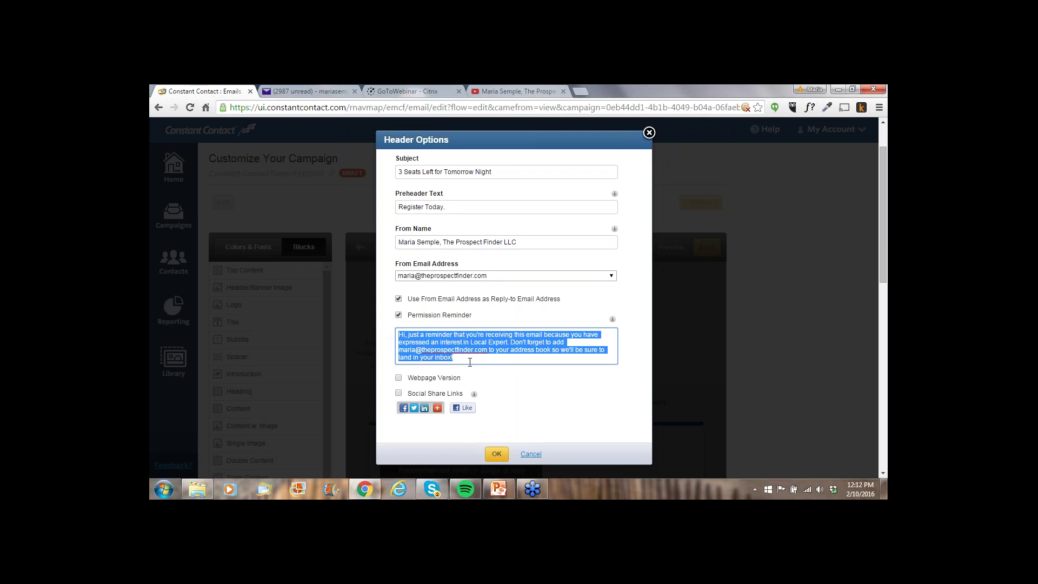
pyautogui.click(480, 360)
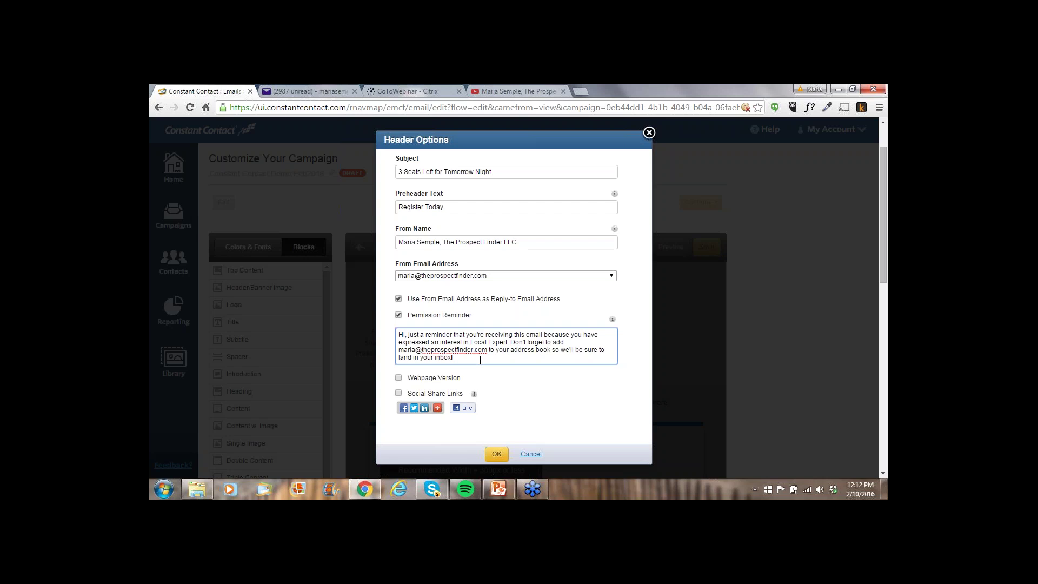
# - Enable Social Share Links, keep Webpage Version switched off, and apply the header options
pyautogui.click(400, 380)
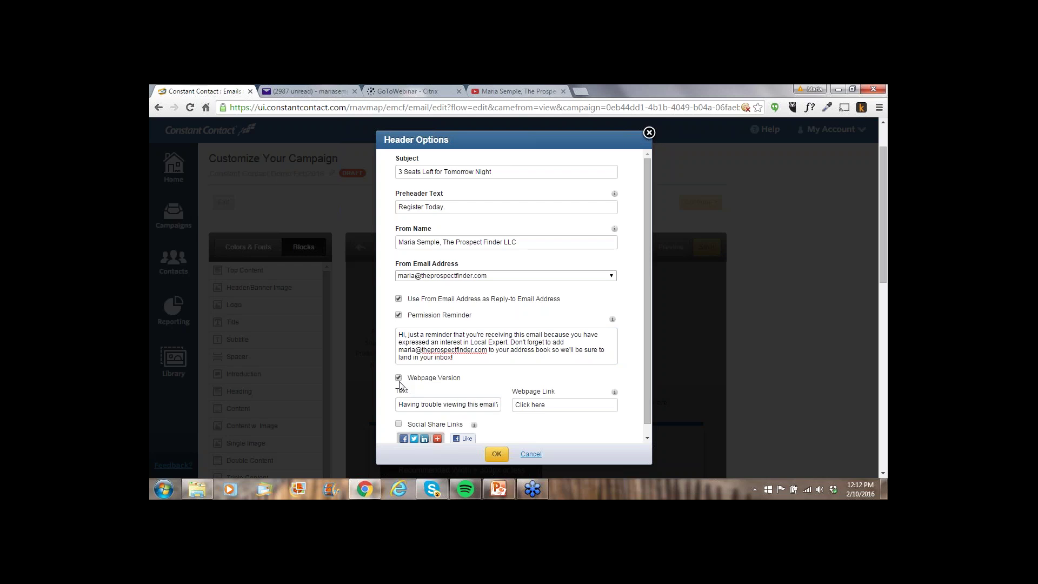
pyautogui.click(398, 377)
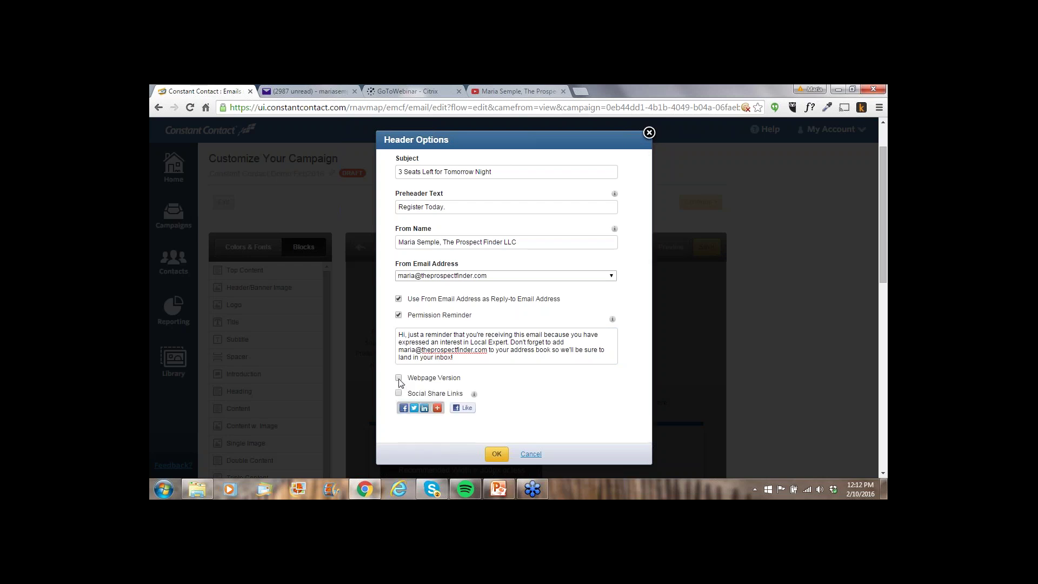
pyautogui.scroll(-1, 519, 402)
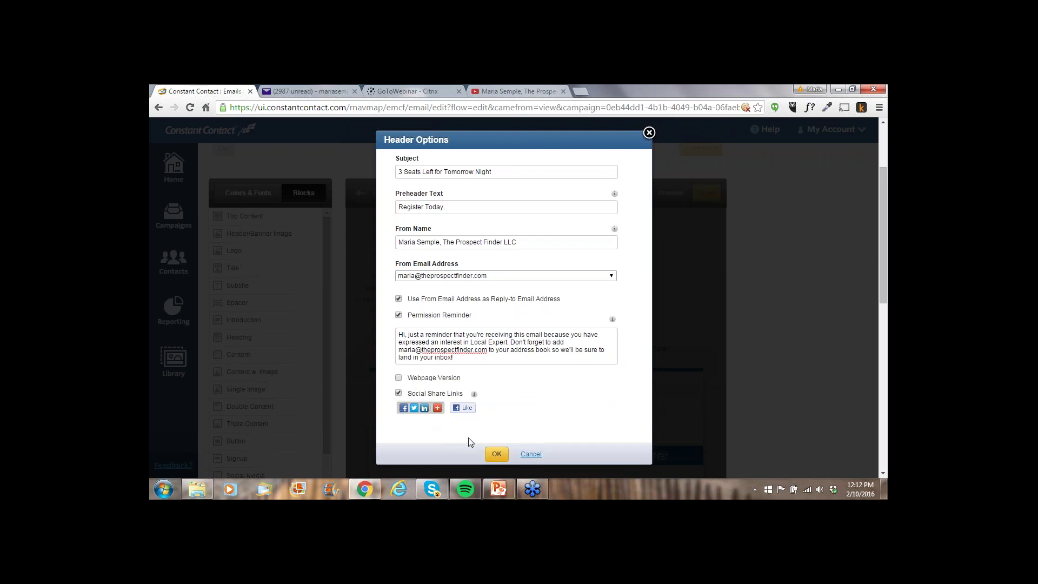
pyautogui.click(497, 454)
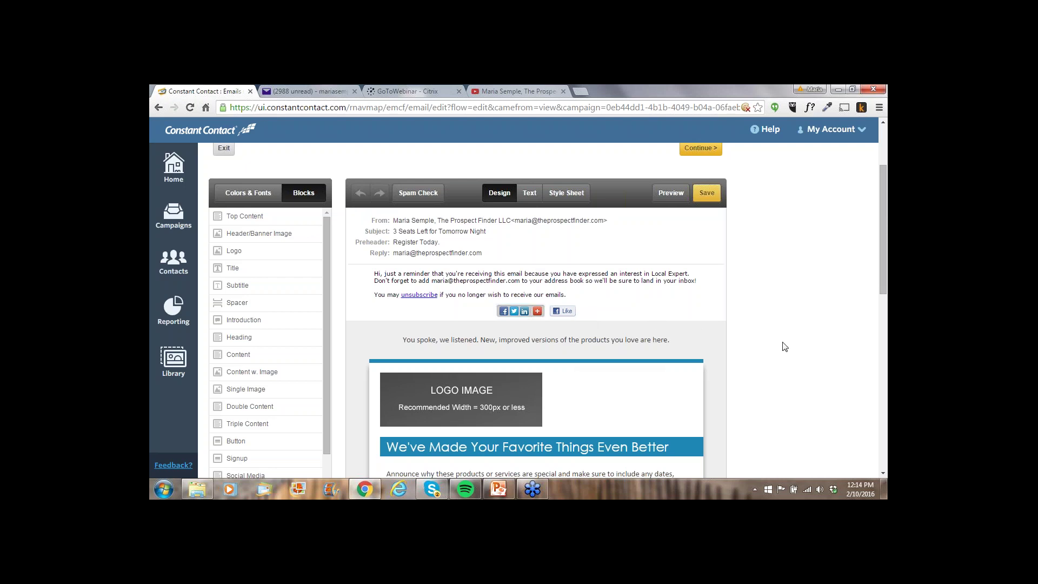
# - Replace the Logo block's placeholder with PFLogoBlu75x50.jpg, choosing it from the Logos and headshot folder of the image library
pyautogui.scroll(-1, 784, 346)
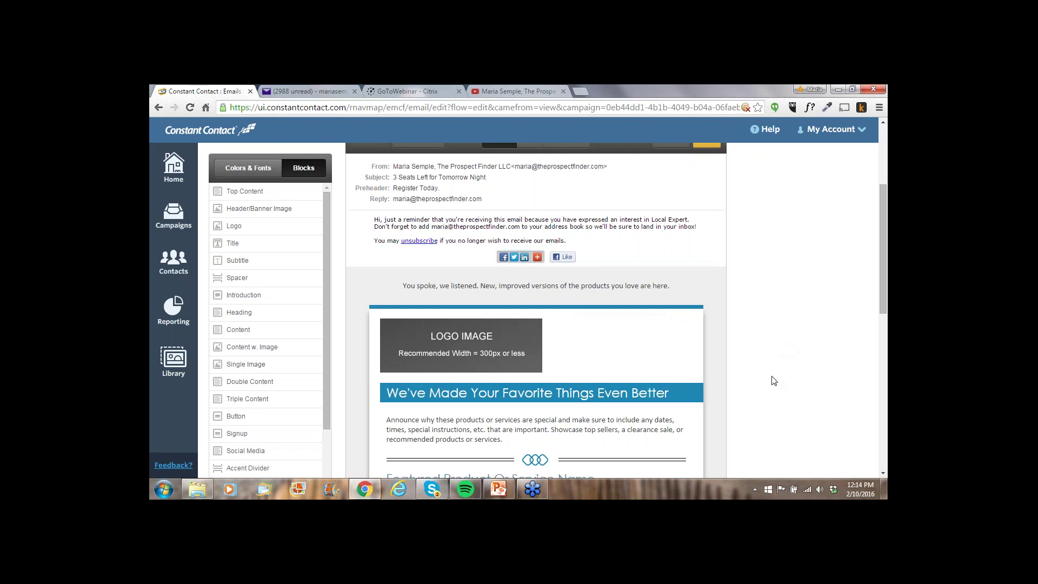
pyautogui.scroll(-1, 773, 380)
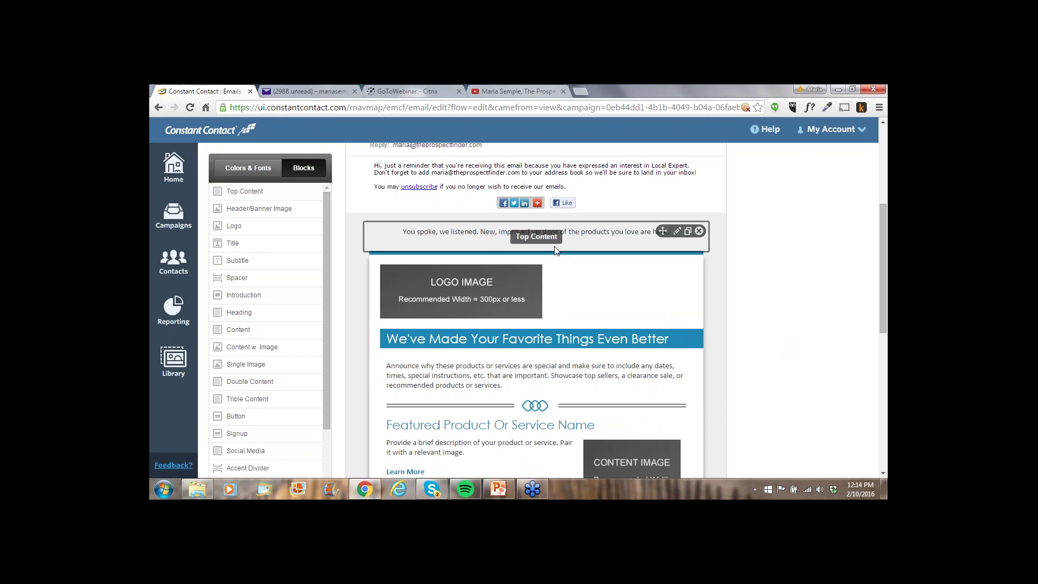
pyautogui.scroll(2, 555, 250)
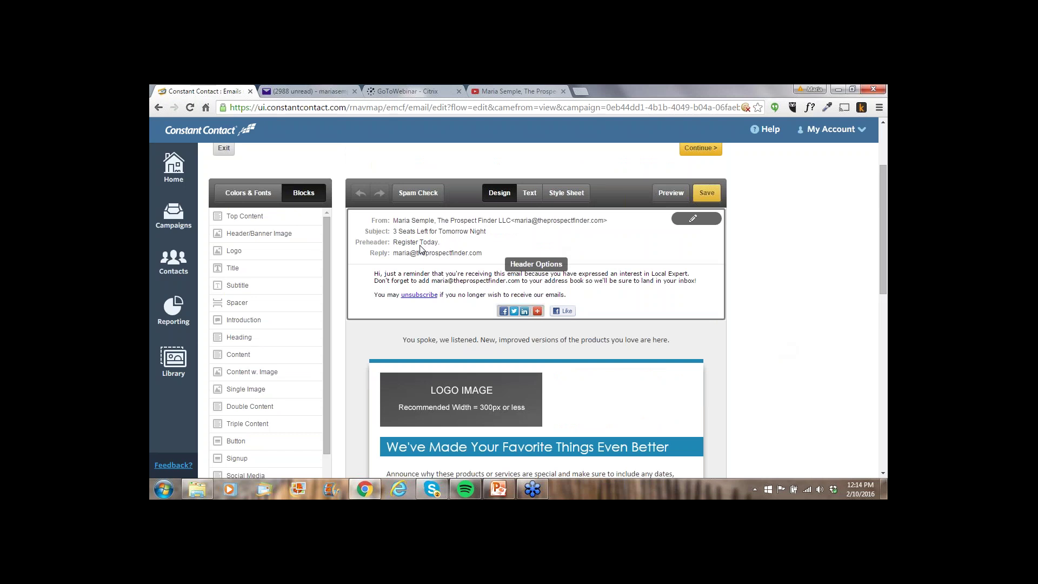
pyautogui.scroll(-2, 420, 249)
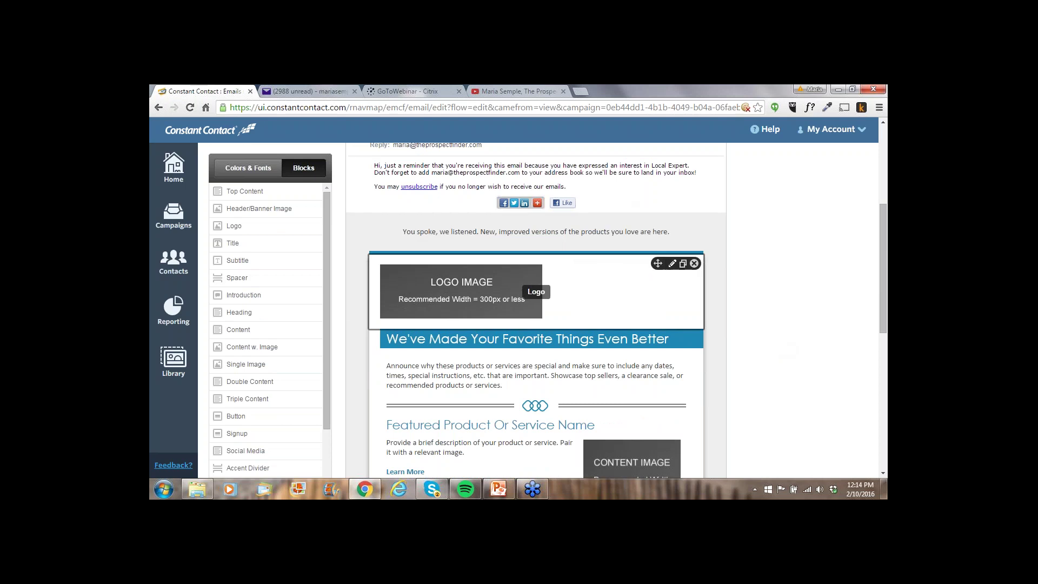
pyautogui.click(672, 265)
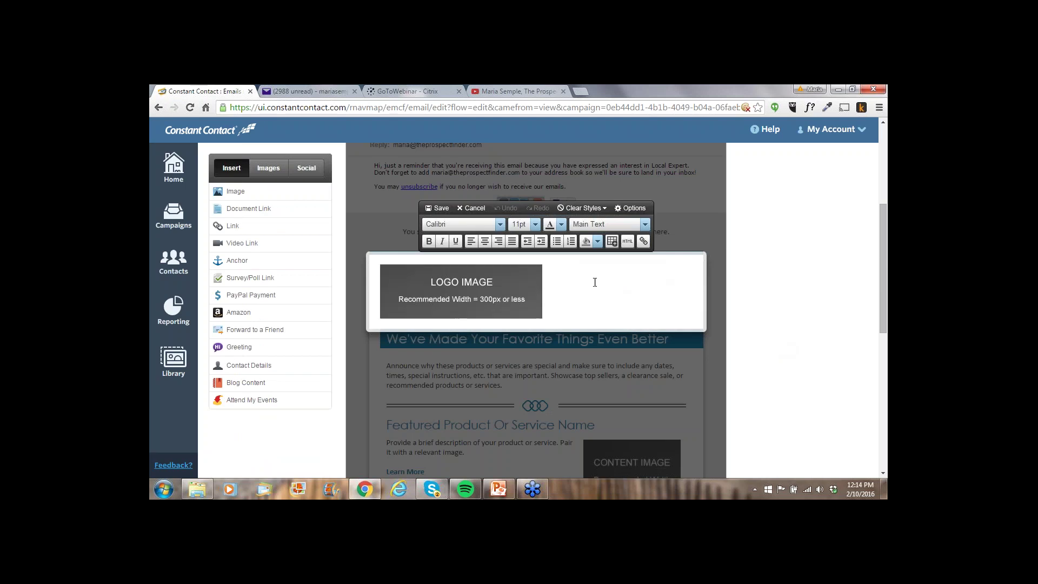
pyautogui.click(536, 274)
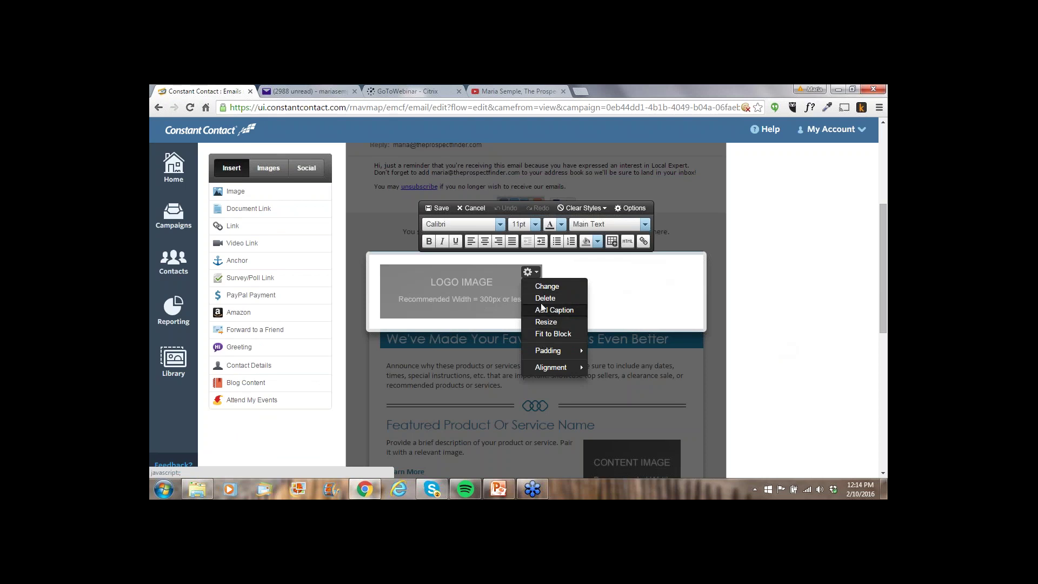
pyautogui.click(544, 286)
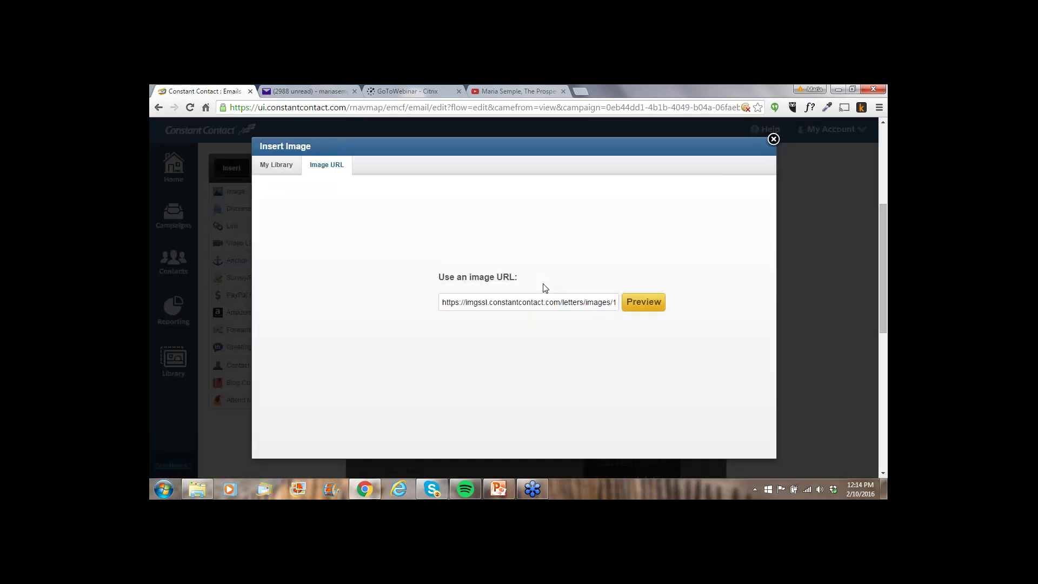
pyautogui.click(281, 165)
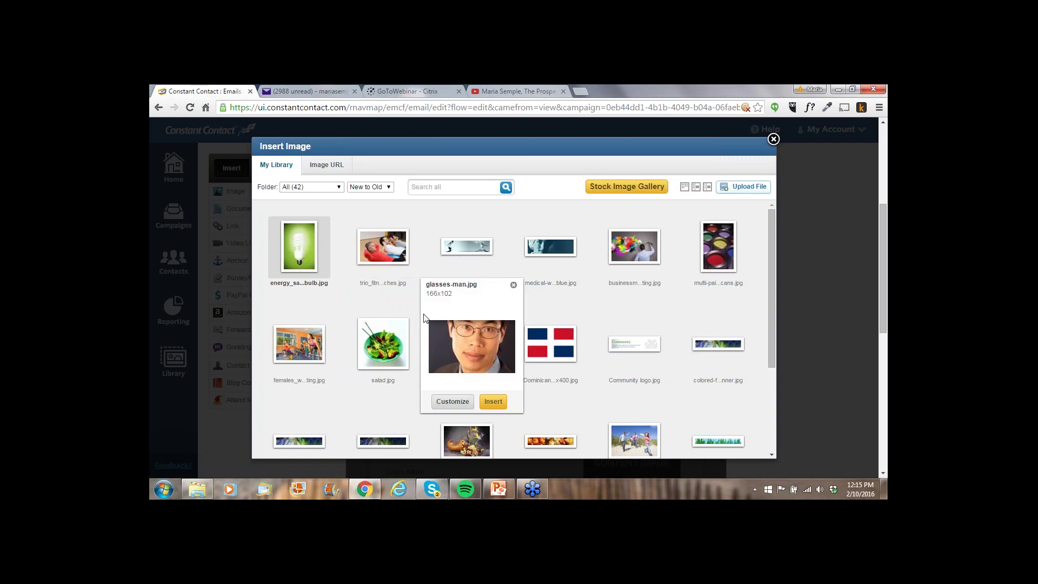
pyautogui.click(336, 188)
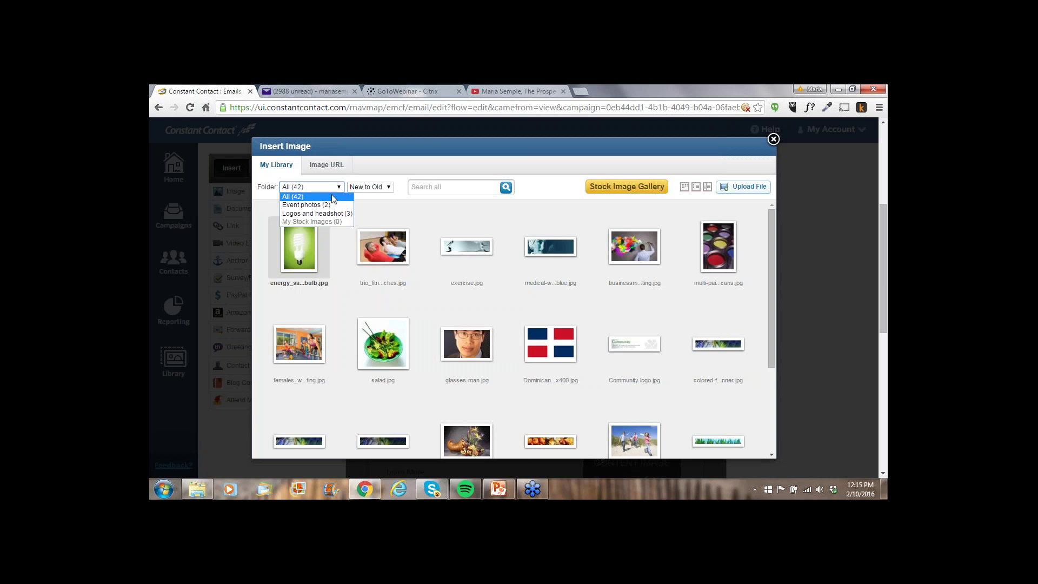
pyautogui.click(332, 214)
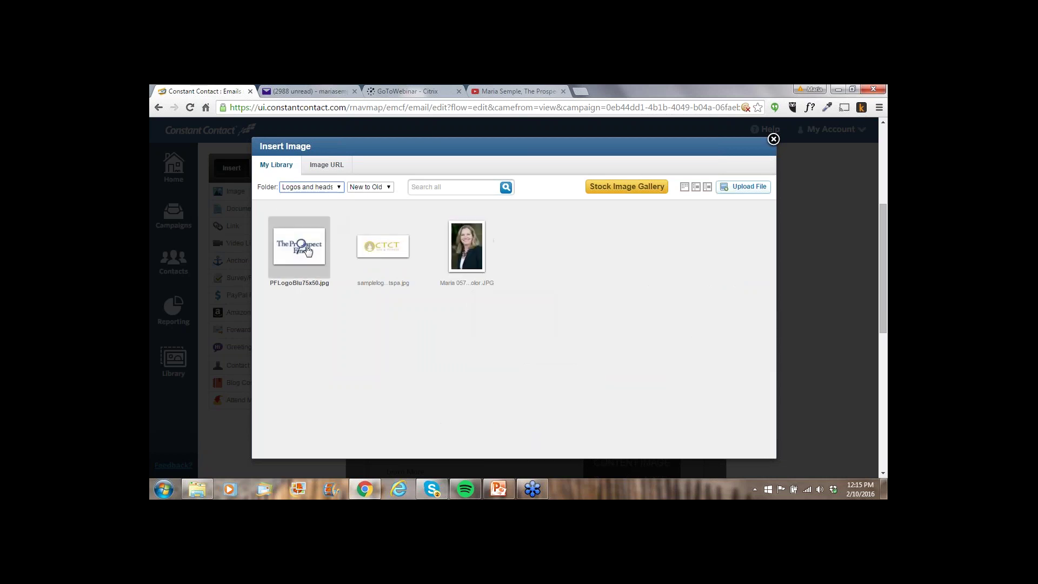
pyautogui.click(302, 250)
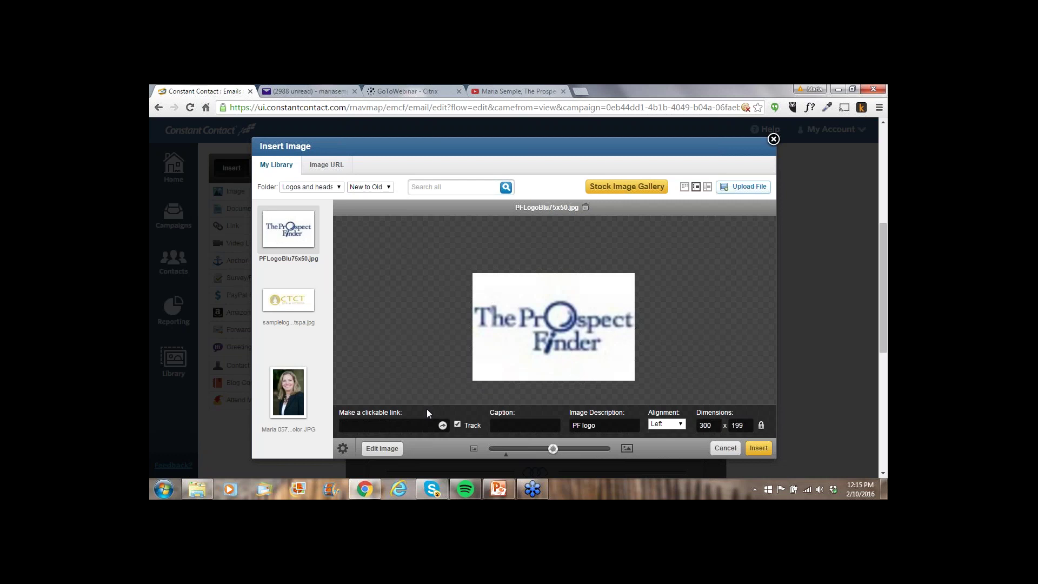
pyautogui.click(415, 425)
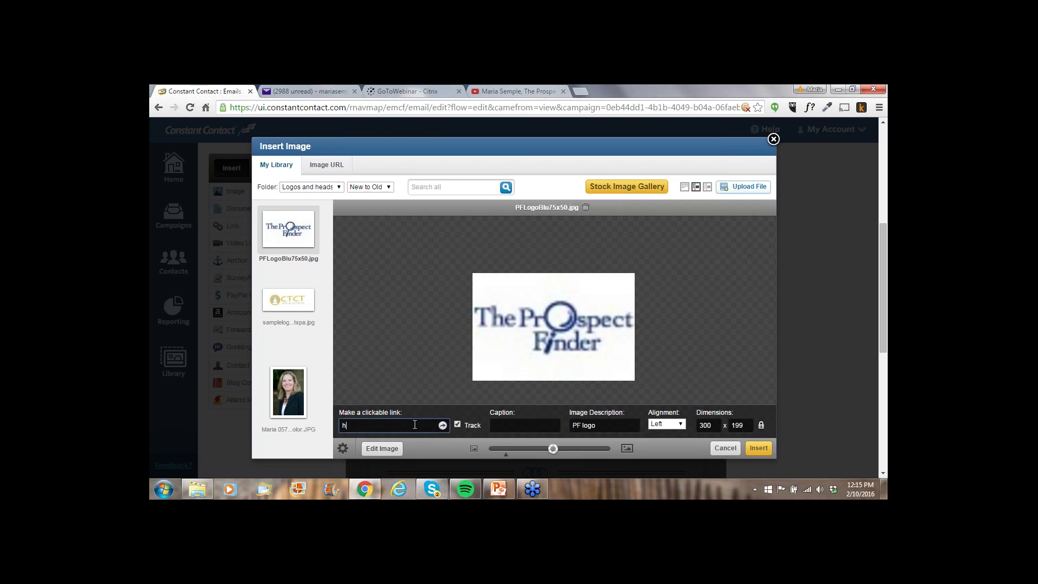
pyautogui.write('http://www.theprospectfinder.com')
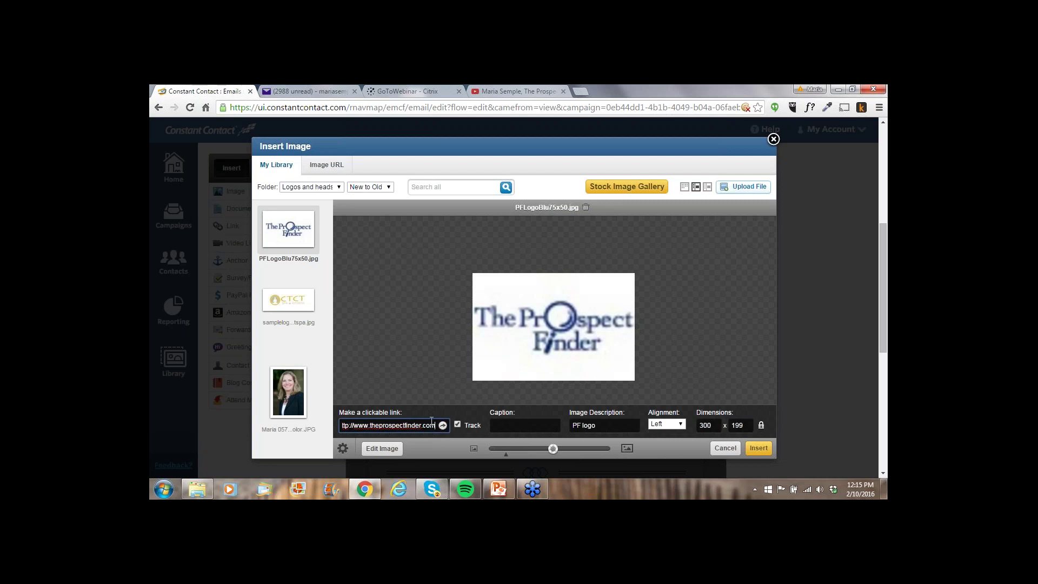
pyautogui.moveTo(608, 427); pyautogui.dragTo(572, 425)
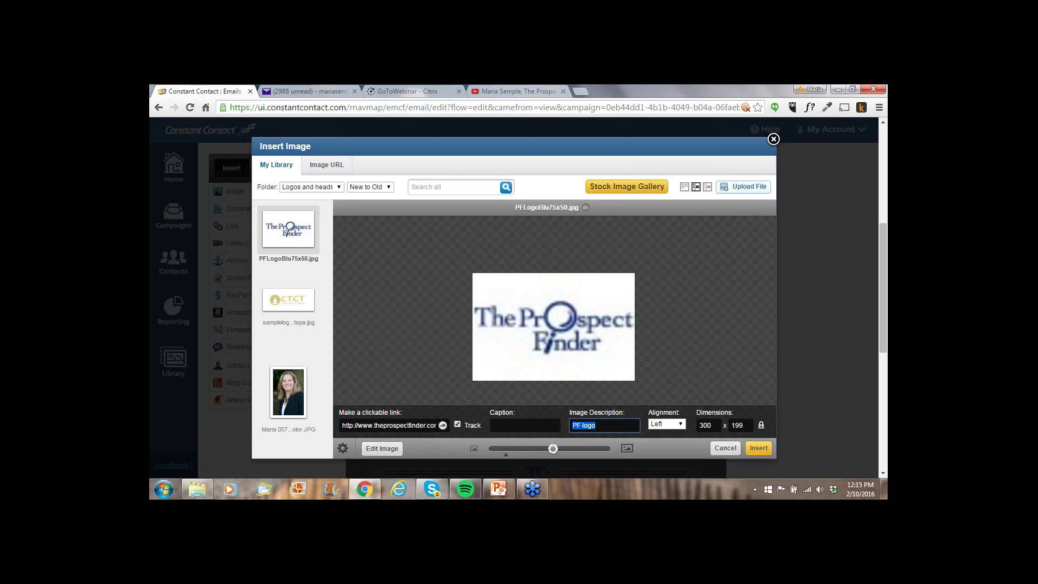
pyautogui.write('Visit The ')
pyautogui.write('Prospect Fi')
pyautogui.write("nder's webs")
pyautogui.write('ite now')
pyautogui.click(757, 447)
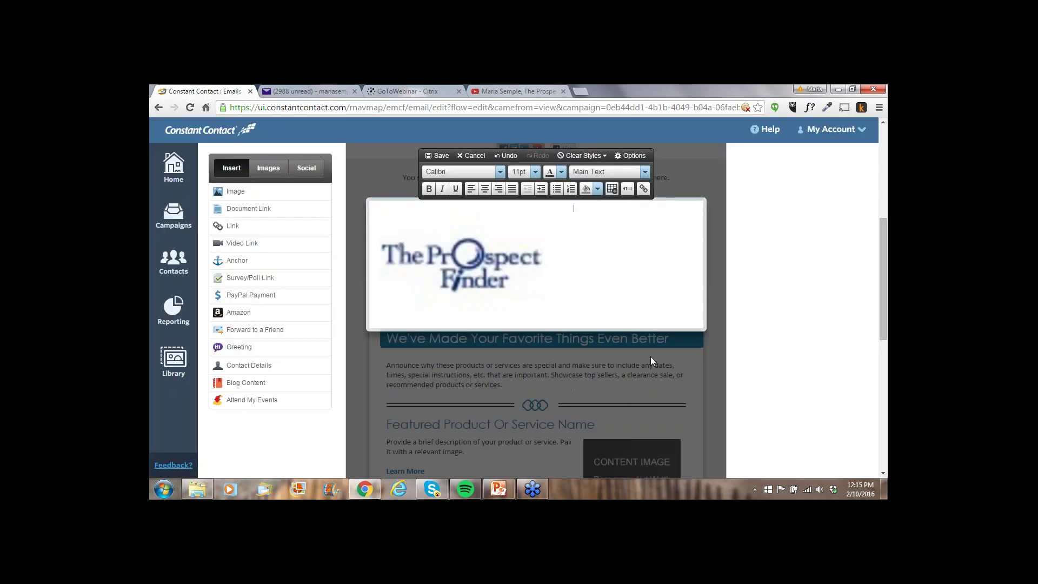
# - Shrink the inserted logo to 104 x 68, reinsert it, and save the Logo block
pyautogui.click(540, 236)
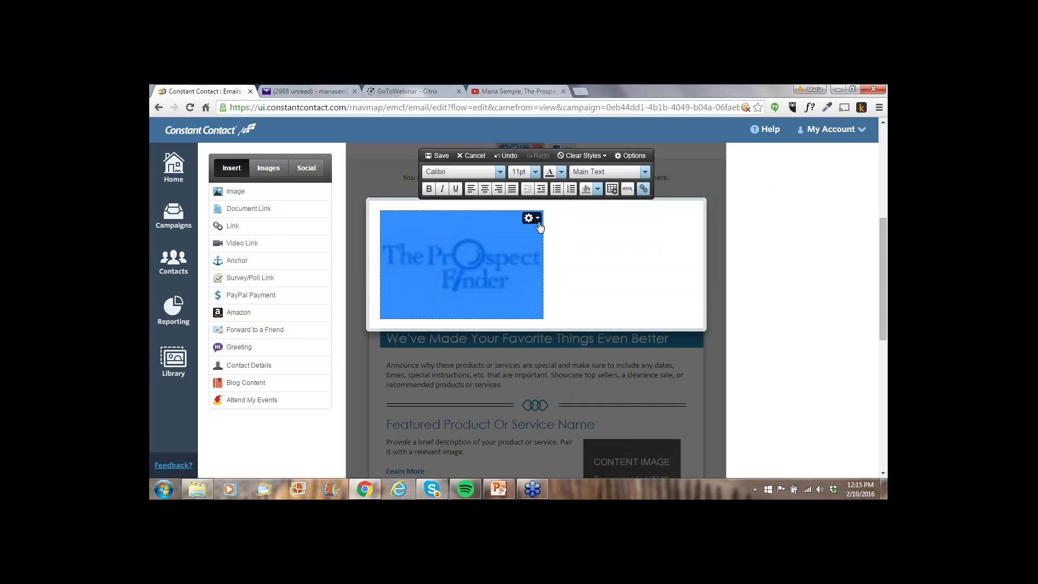
pyautogui.click(530, 217)
pyautogui.click(540, 233)
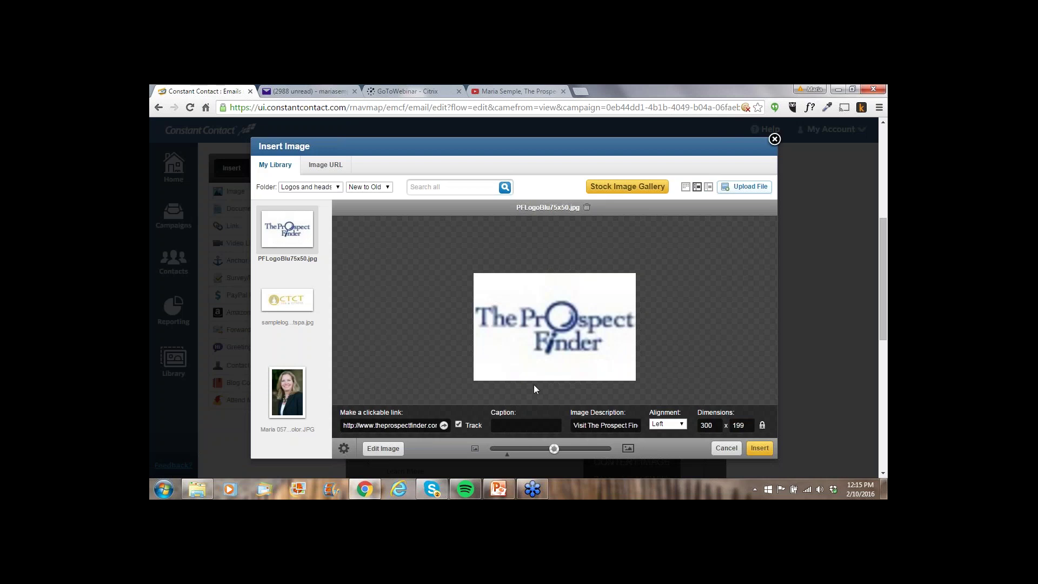
pyautogui.moveTo(554, 449); pyautogui.dragTo(512, 453)
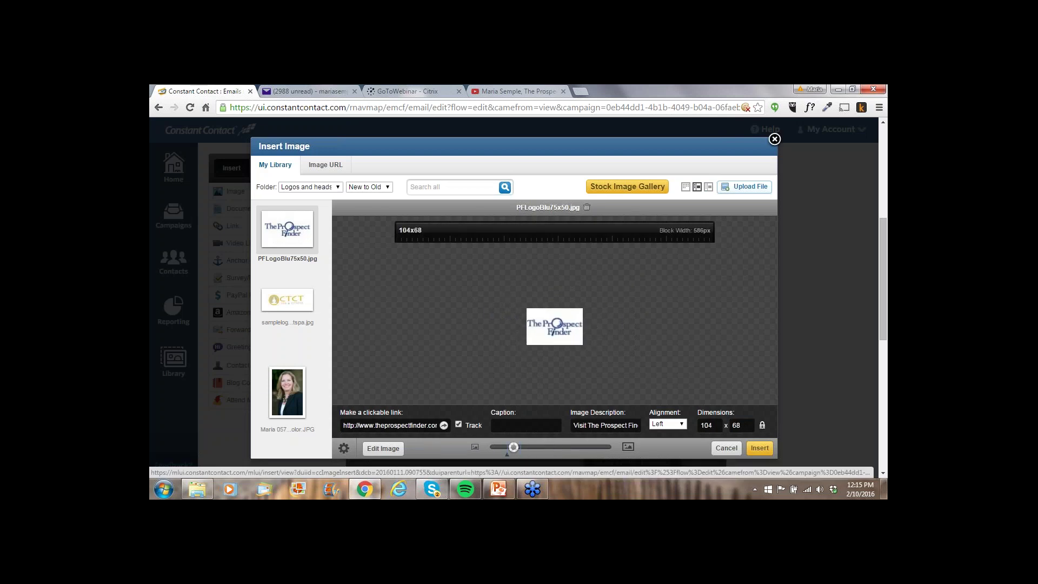
pyautogui.click(759, 448)
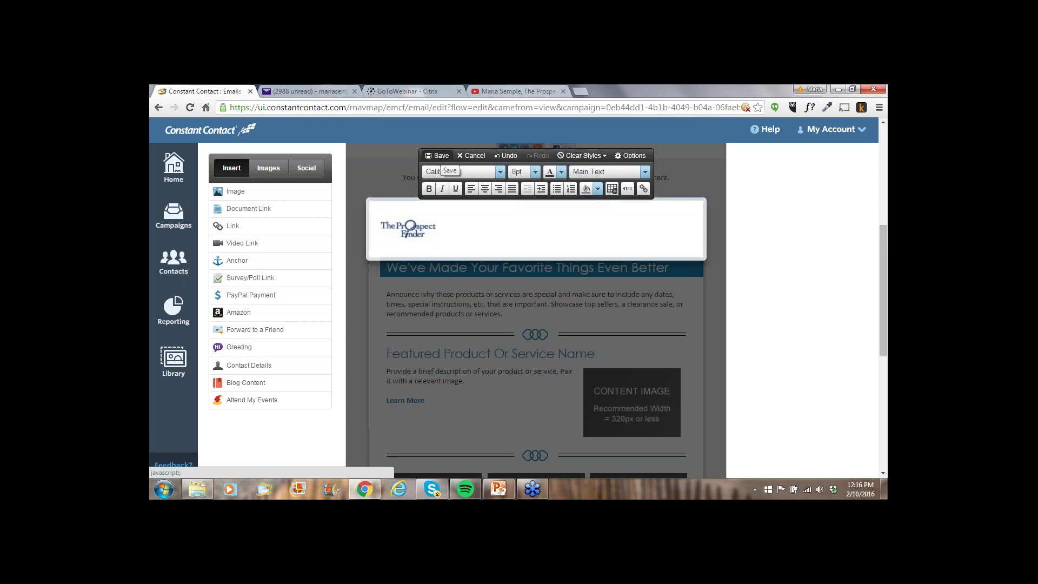
pyautogui.click(438, 156)
# - Change the Title block's text to "New Product Offering!", center it, and save the block
pyautogui.moveTo(626, 229)
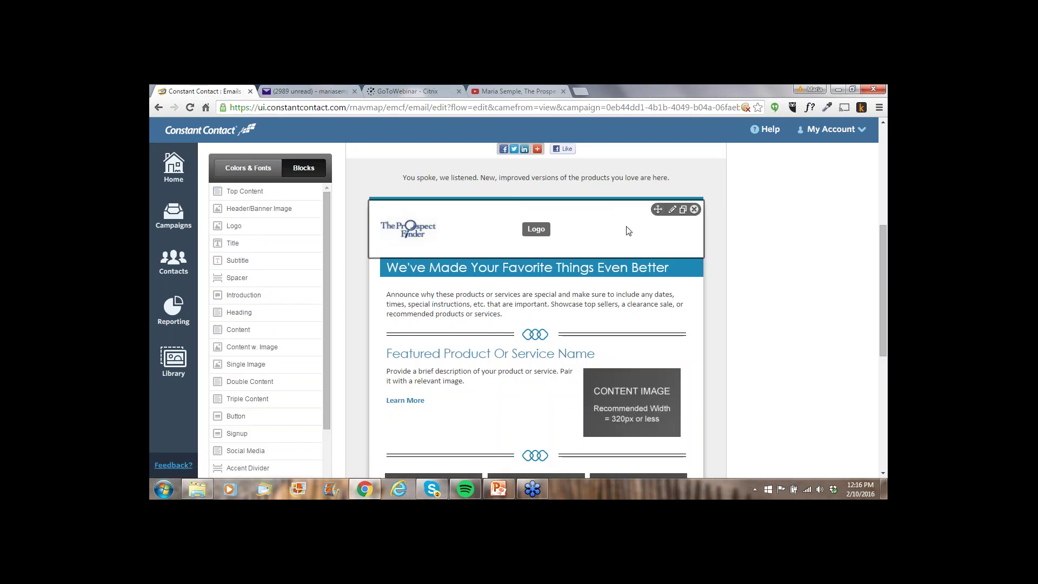
pyautogui.moveTo(632, 268)
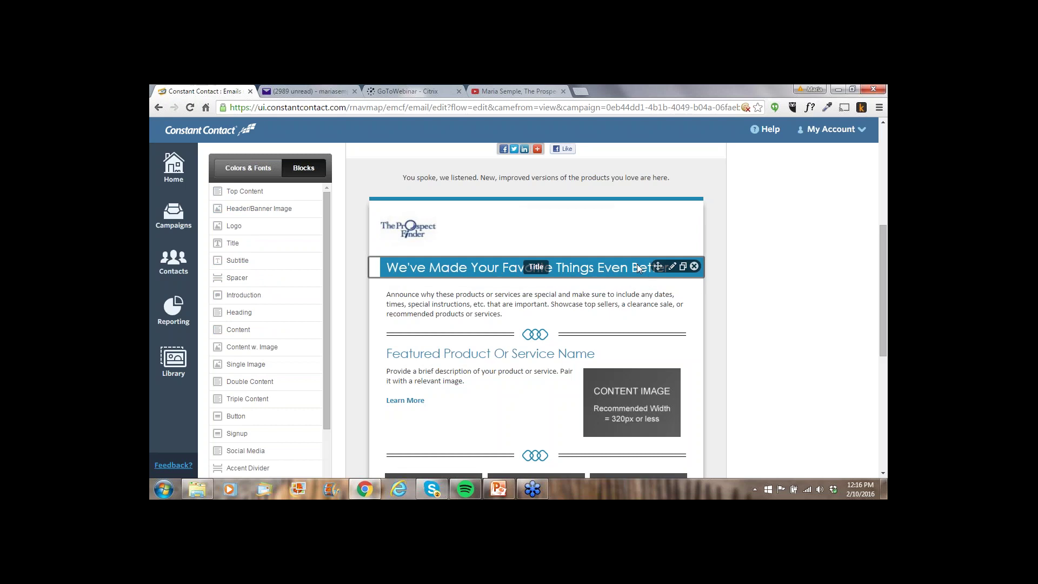
pyautogui.click(673, 266)
pyautogui.click(535, 265)
pyautogui.tripleClick(384, 259)
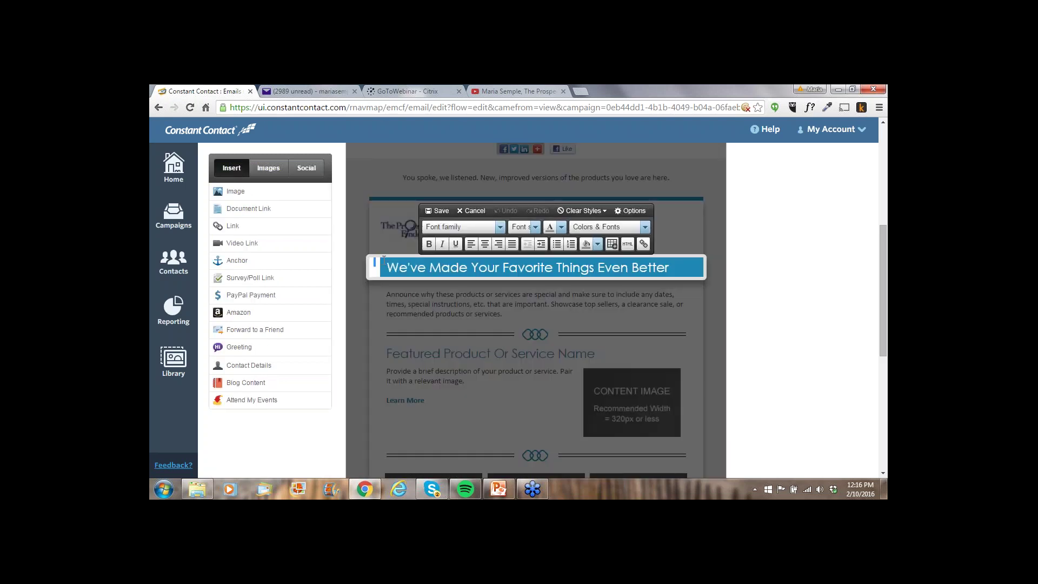
pyautogui.moveTo(388, 268); pyautogui.dragTo(677, 272)
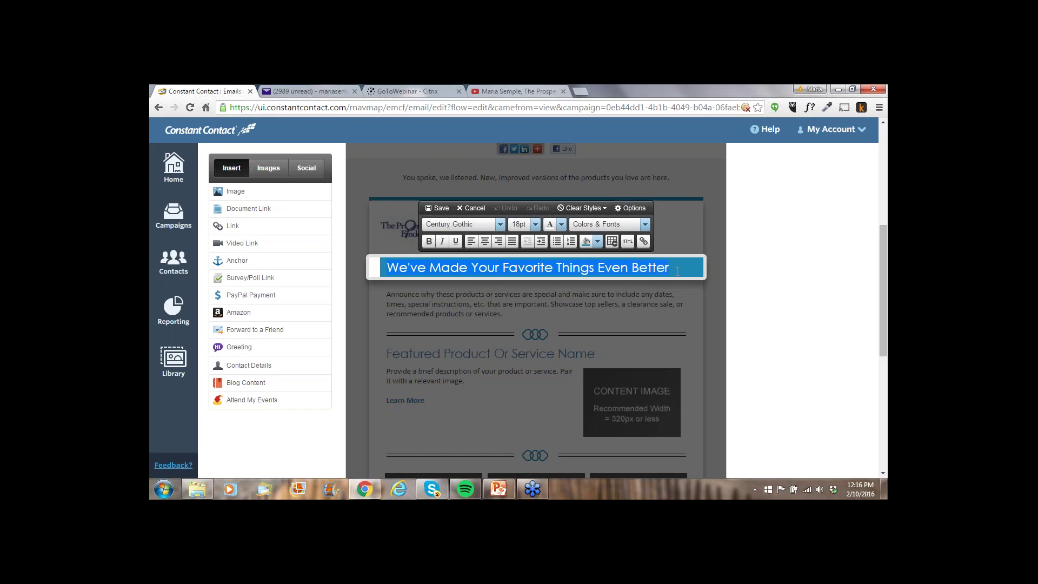
pyautogui.write('New')
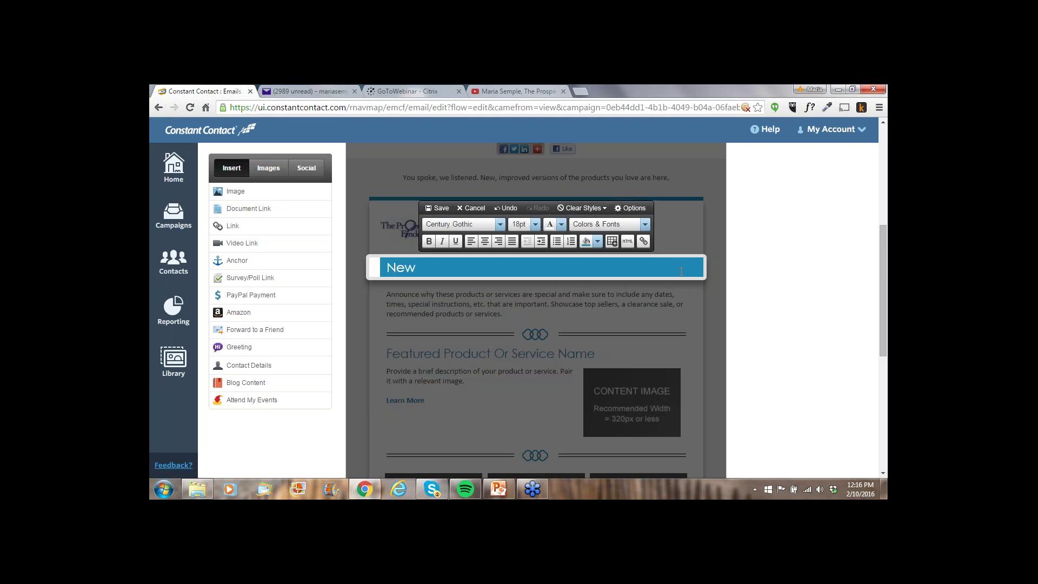
pyautogui.write(' Product Offering!')
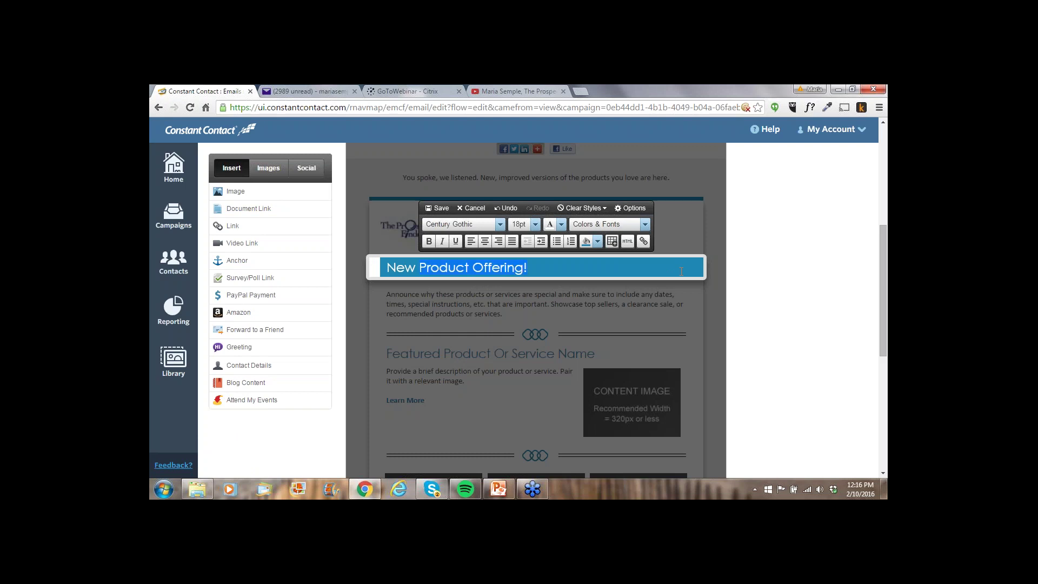
pyautogui.hotkey('ctrl', 'a')
pyautogui.click(485, 241)
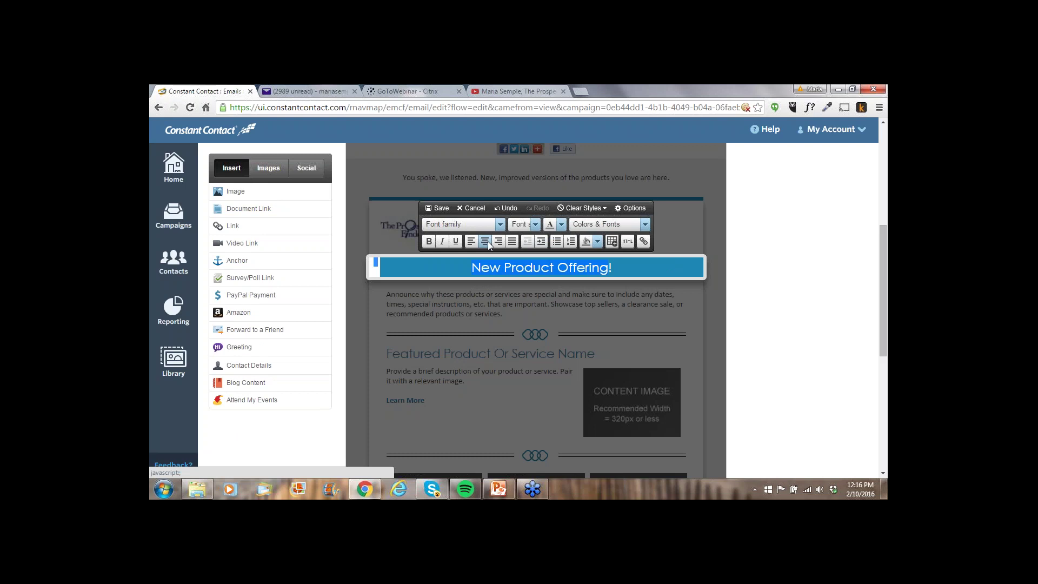
pyautogui.click(438, 208)
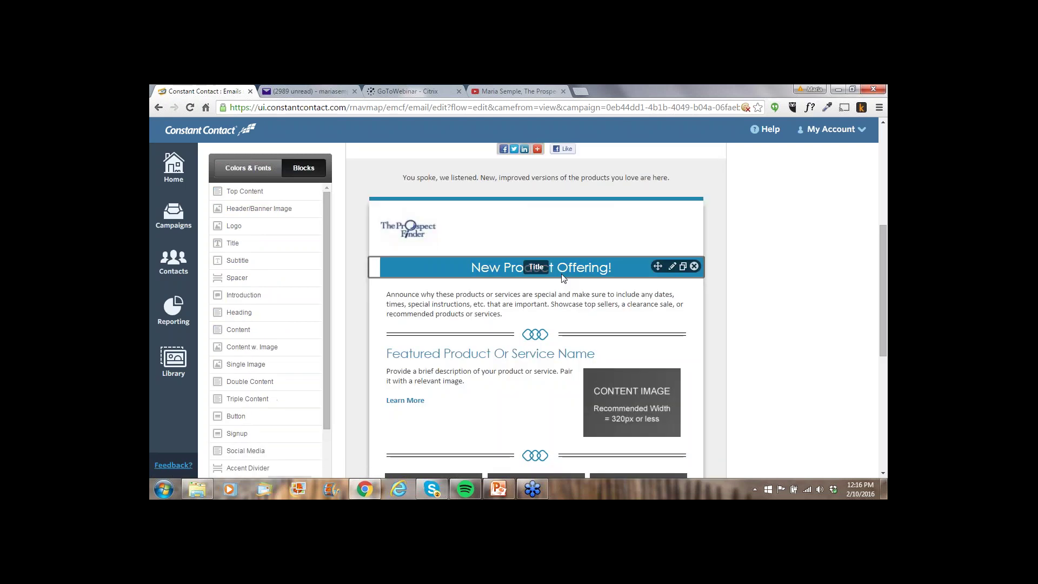
# - Start changing the placeholder picture in the Content w. Image block and open the image library for a replacement
pyautogui.scroll(-2, 648, 310)
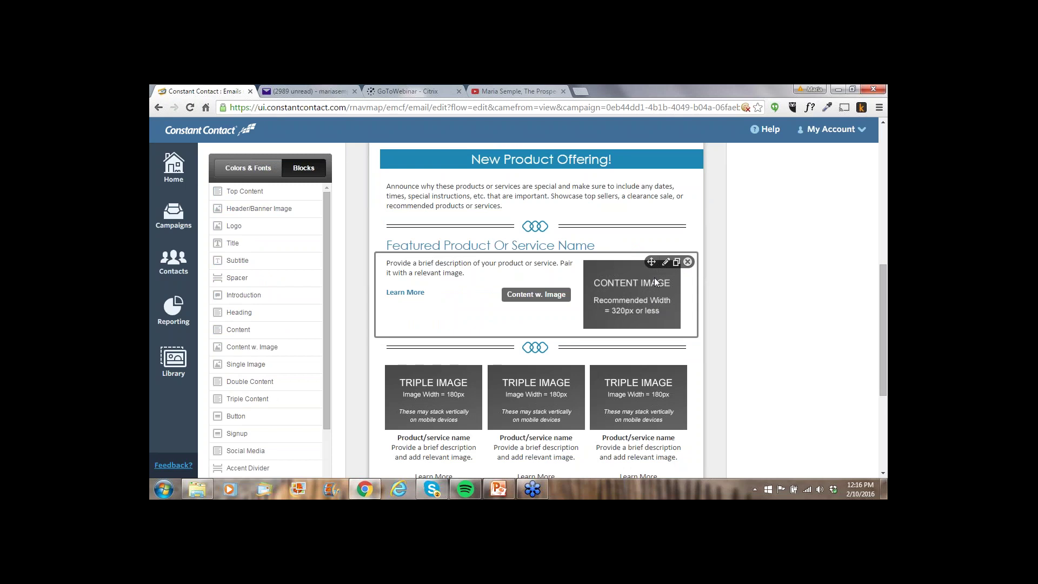
pyautogui.click(666, 262)
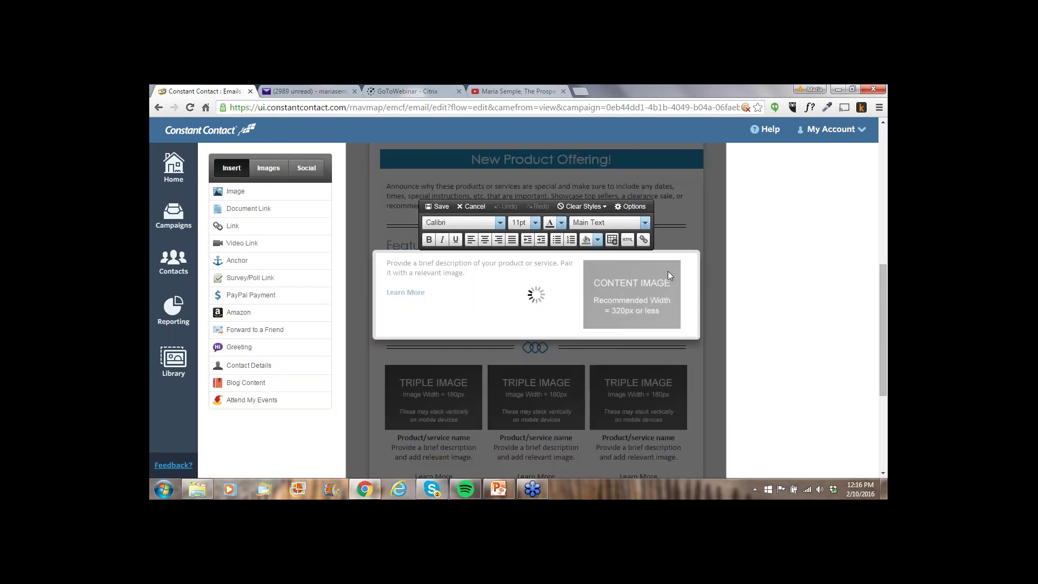
pyautogui.click(668, 268)
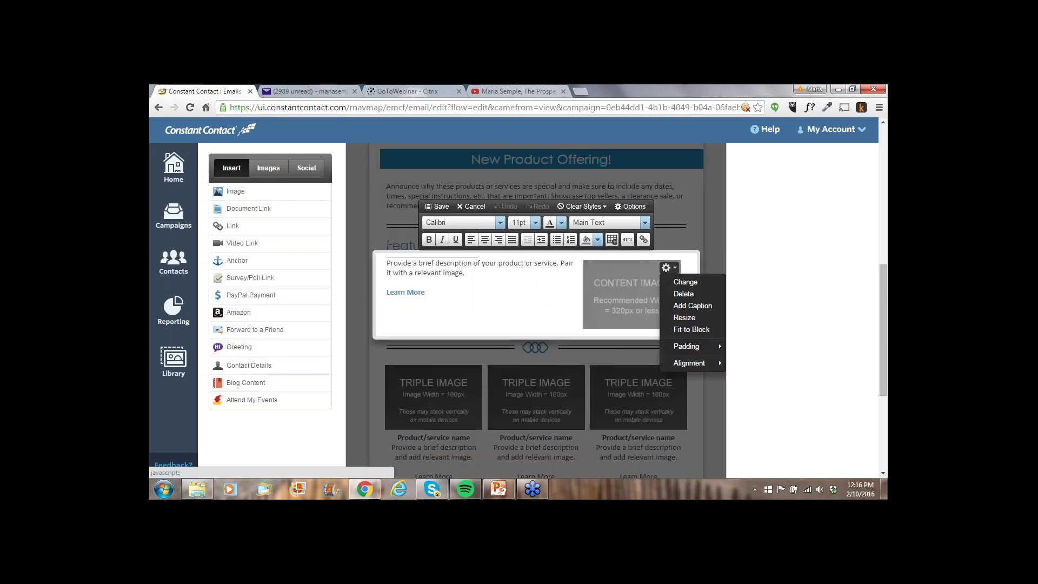
pyautogui.click(679, 283)
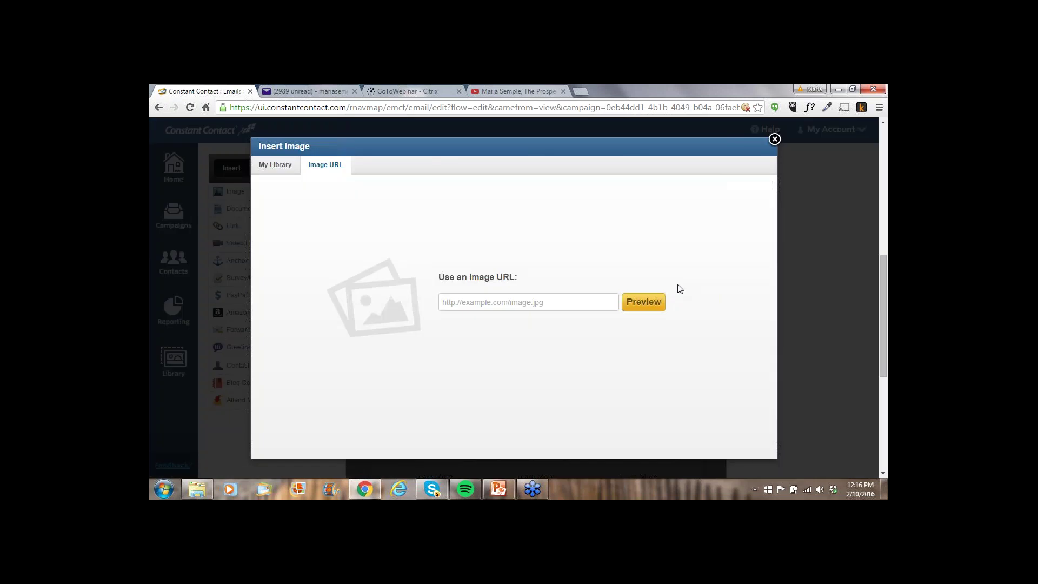
pyautogui.click(288, 168)
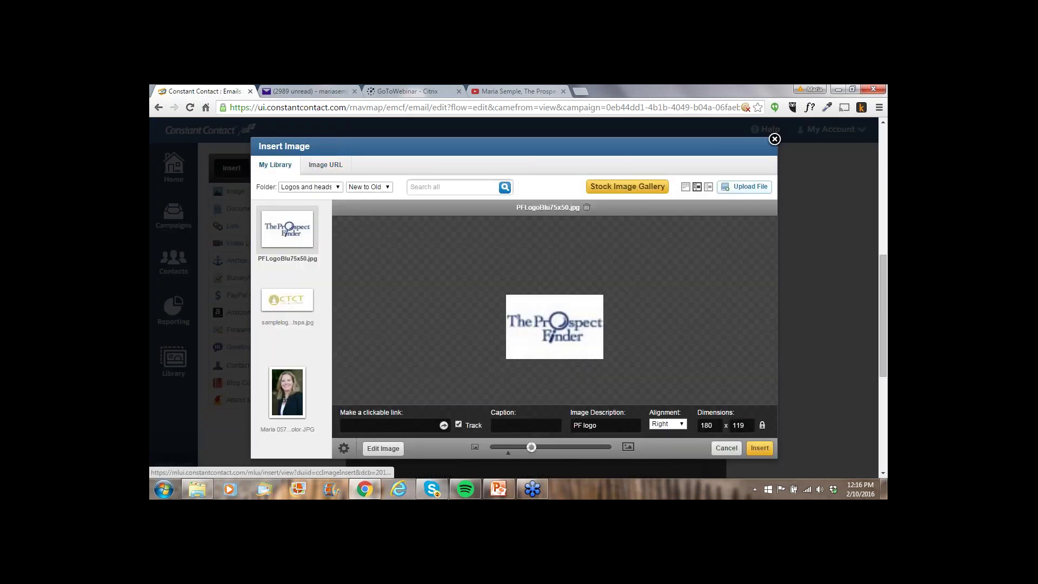
# - Browse the Food category of the stock image gallery and search its free images for "cookie"
pyautogui.click(603, 186)
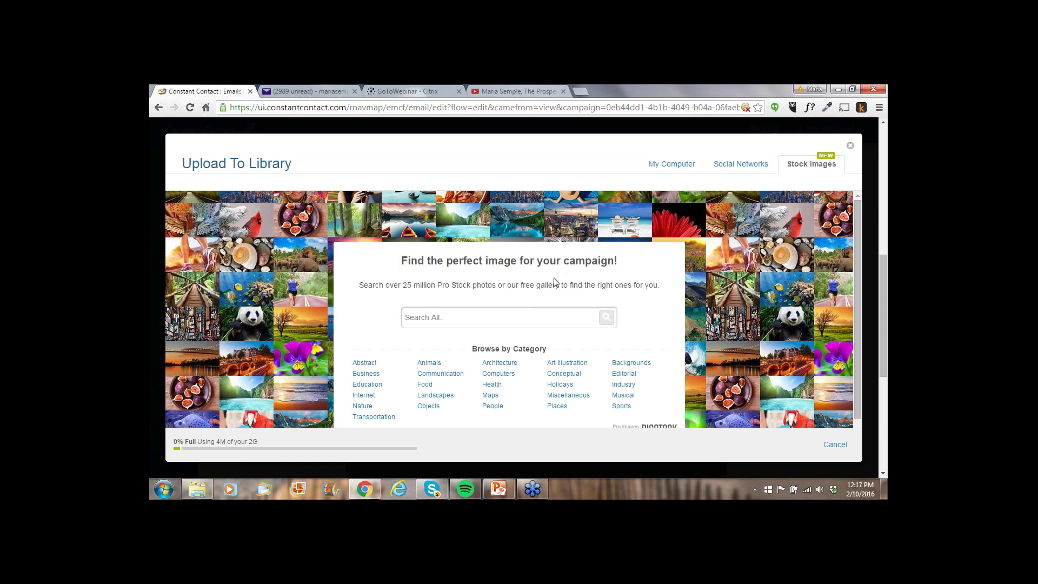
pyautogui.click(431, 385)
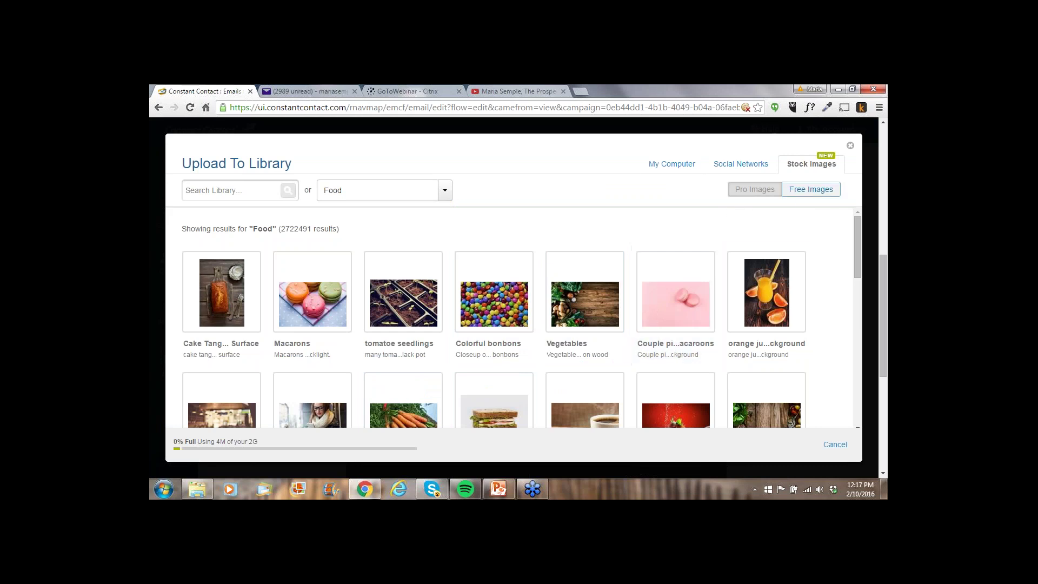
pyautogui.click(811, 189)
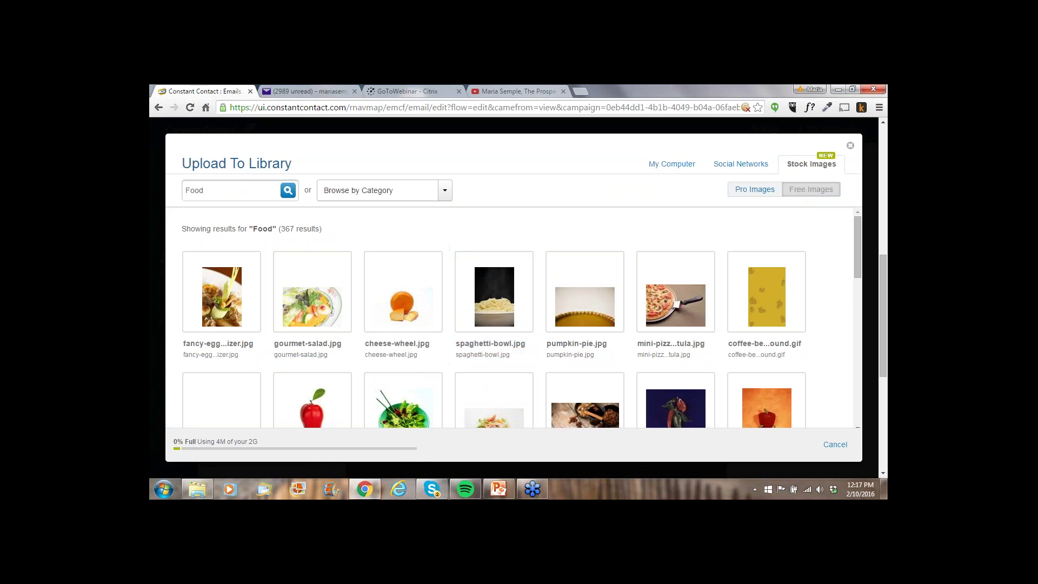
pyautogui.press('BackSpace')
pyautogui.press('BackSpace')
pyautogui.press('BackSpace')
pyautogui.press('BackSpace')
pyautogui.write('cookie')
pyautogui.click(287, 189)
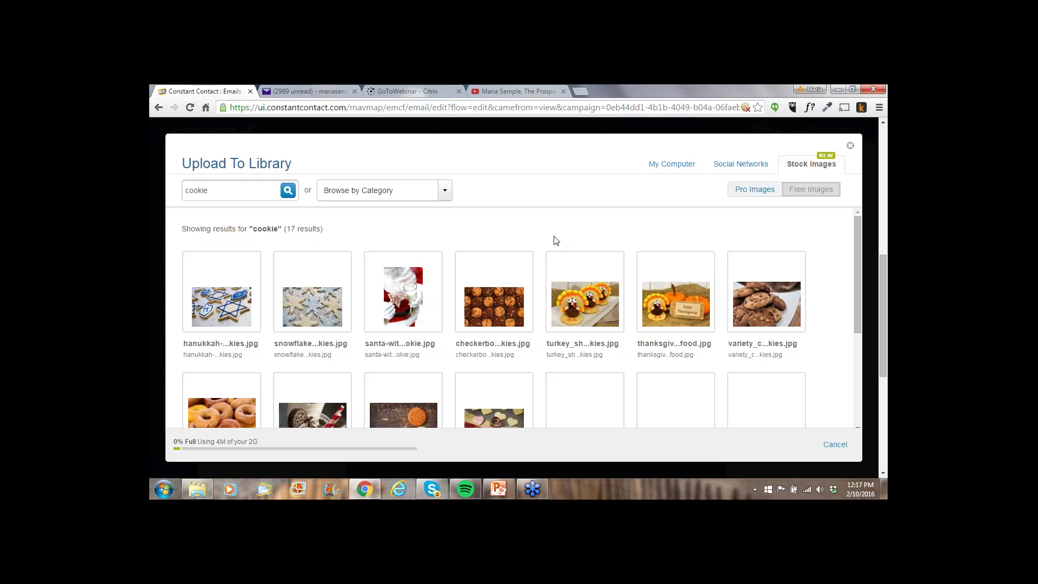
# - Add the free stock image cookie_coffee.jpg to the library, accepting its image use agreement
pyautogui.moveTo(685, 275)
pyautogui.scroll(-2, 777, 303)
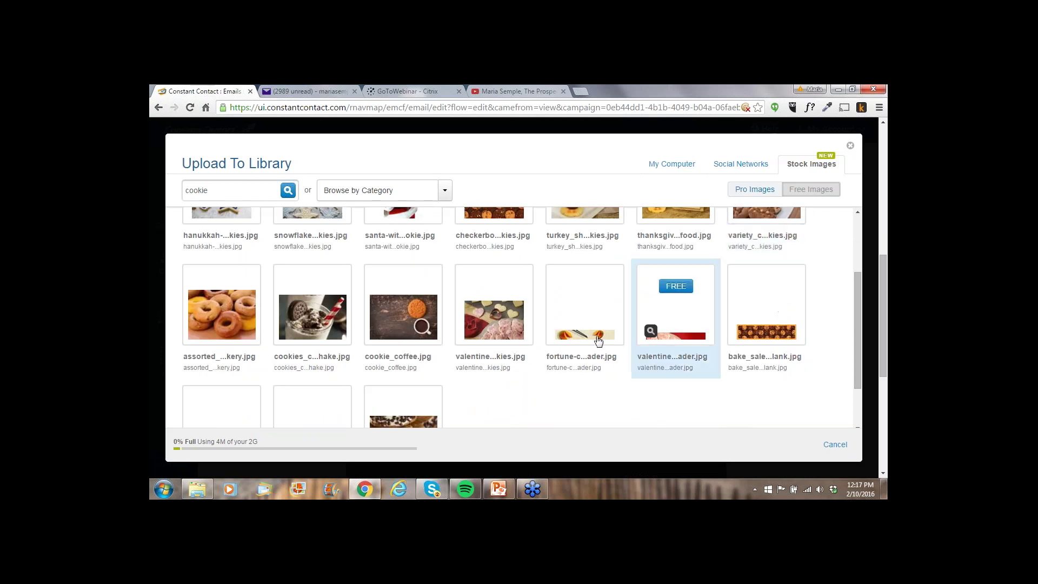
pyautogui.moveTo(411, 325)
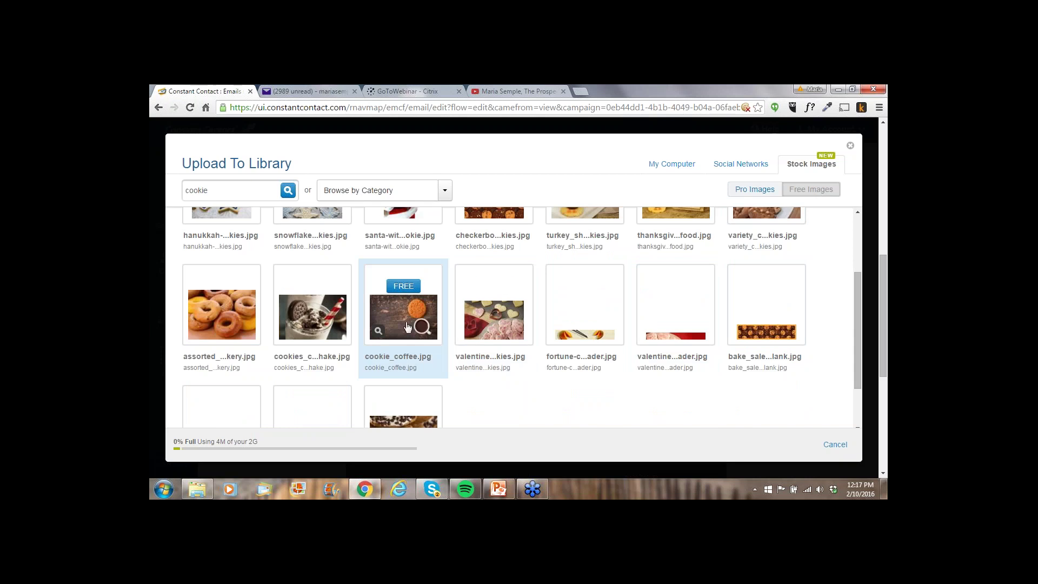
pyautogui.click(403, 285)
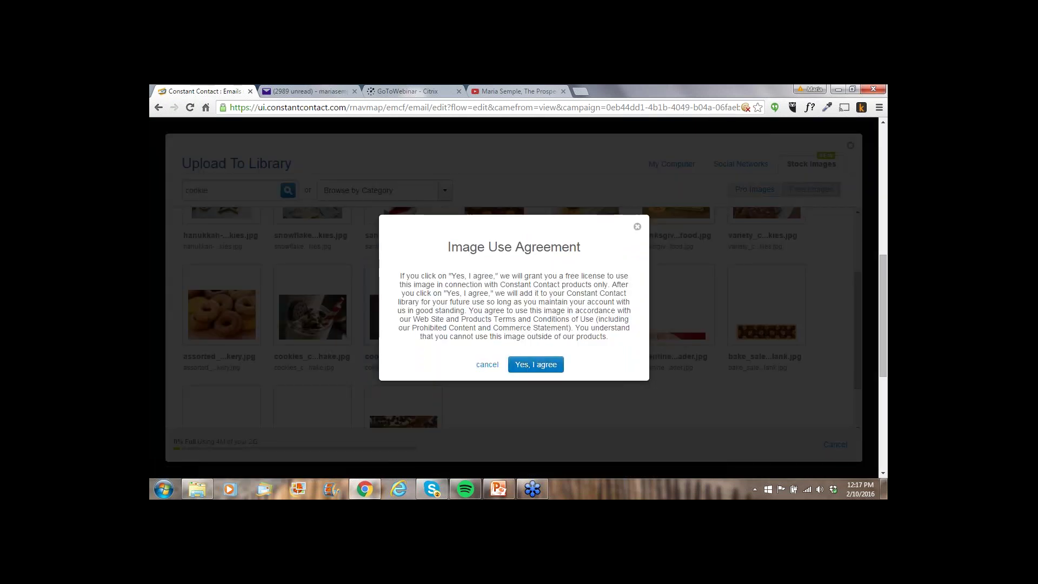
pyautogui.click(529, 366)
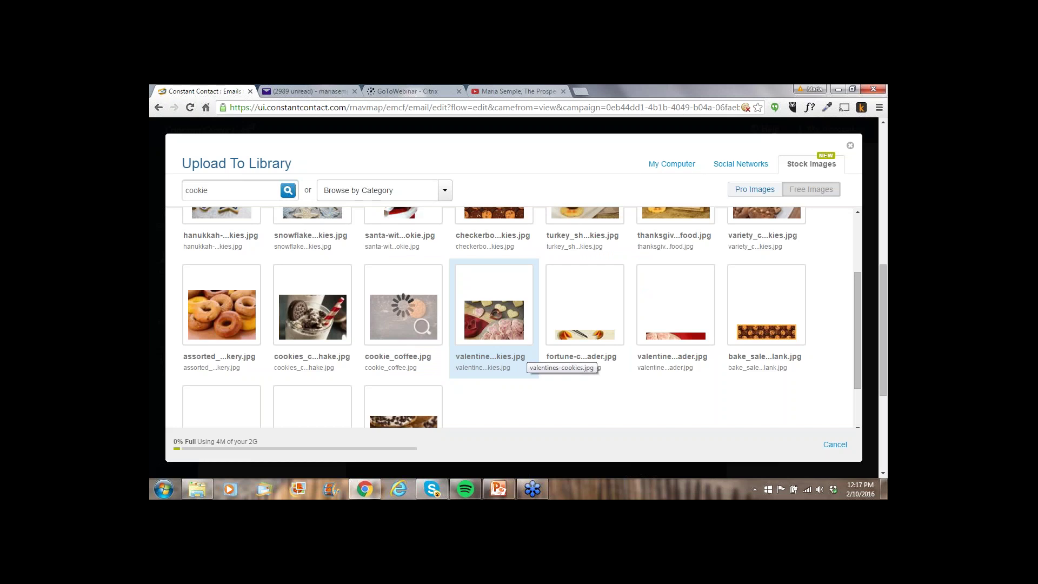
pyautogui.scroll(1, 522, 359)
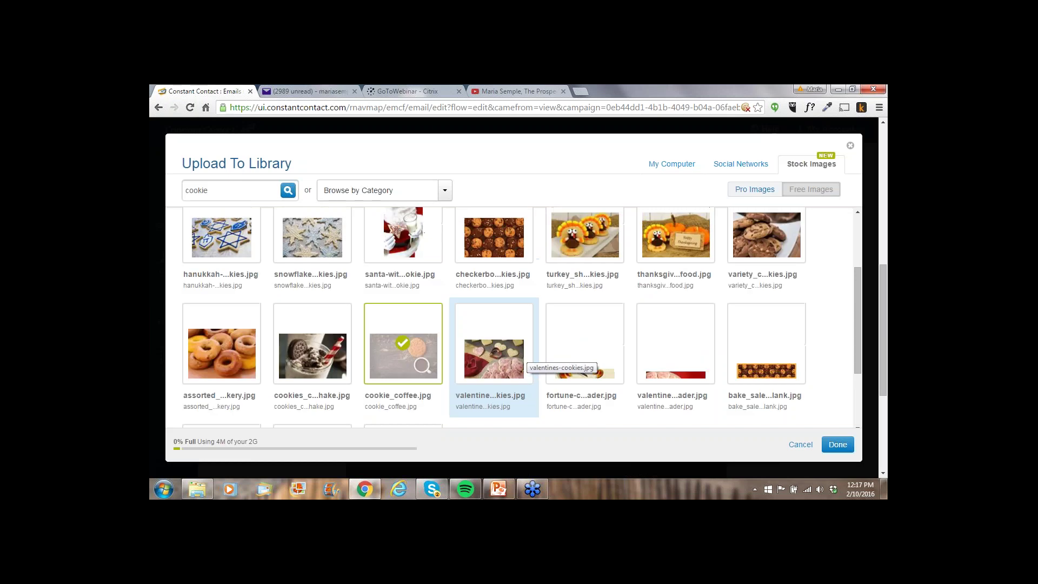
pyautogui.click(836, 444)
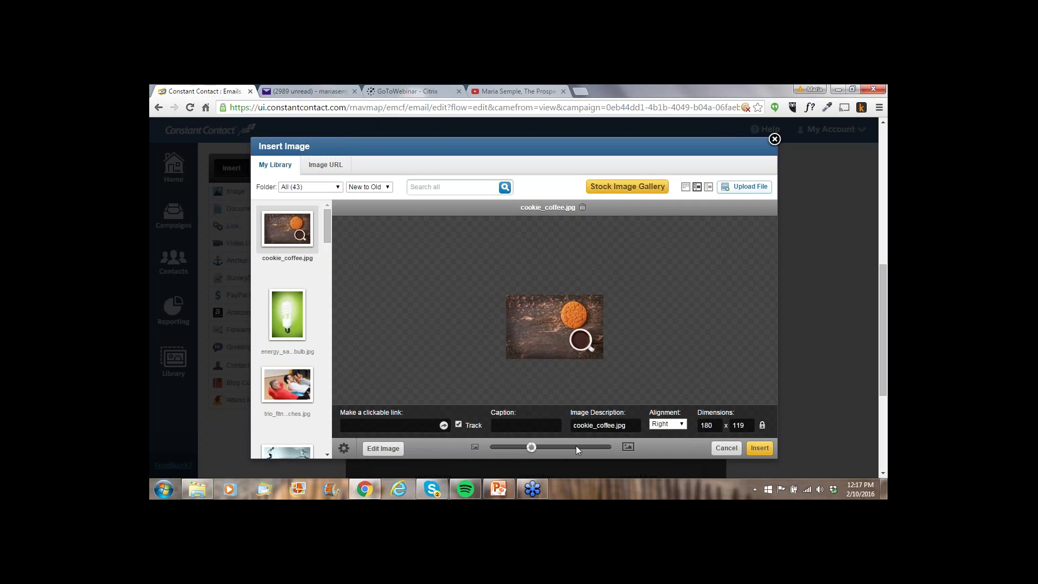
pyautogui.click(420, 426)
pyautogui.write('h')
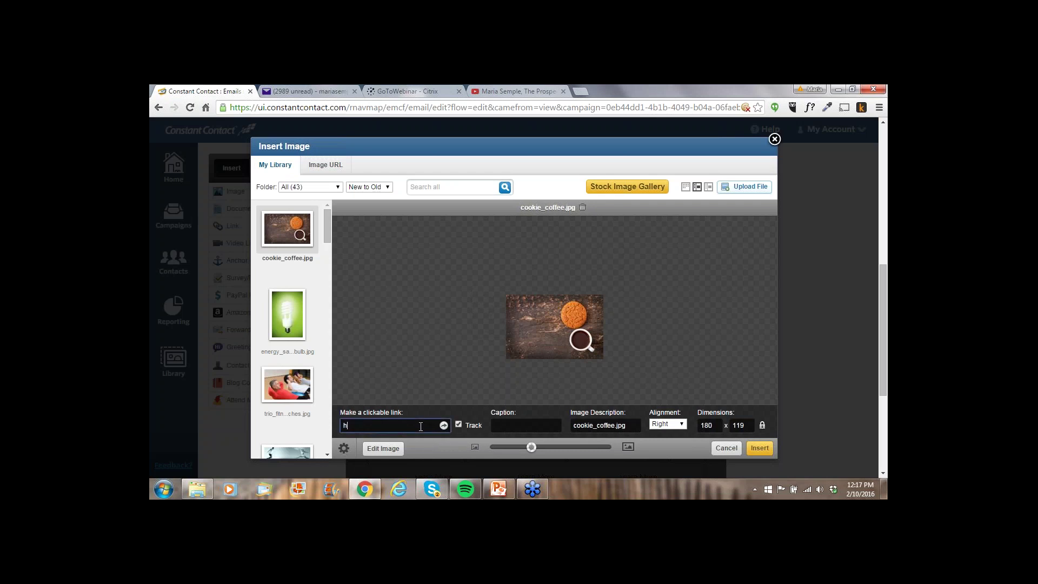
pyautogui.write('ttp://www.thepro')
pyautogui.write('pectfinder.com')
pyautogui.write('/book')
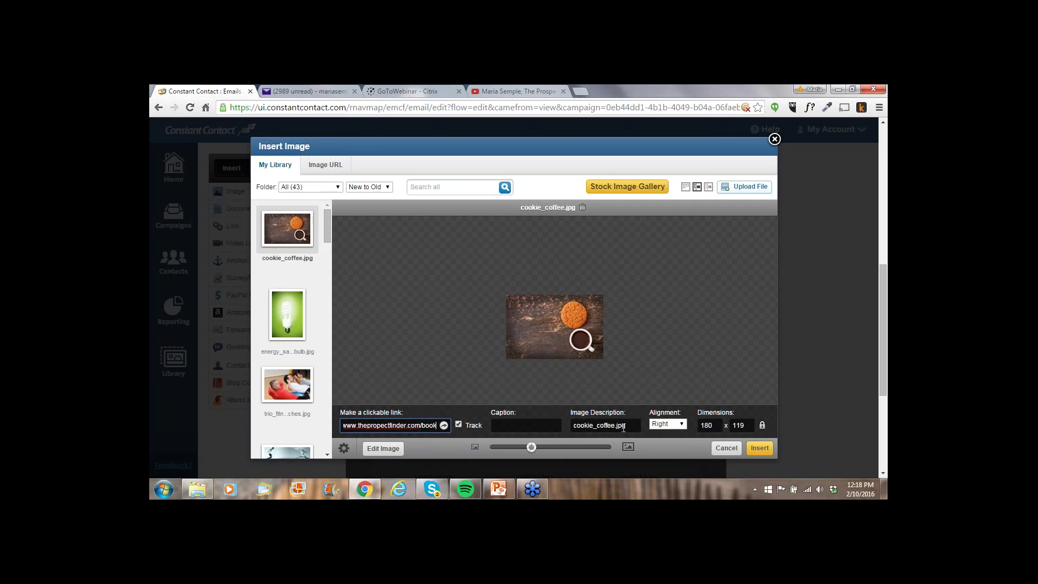
pyautogui.moveTo(623, 427); pyautogui.dragTo(572, 429)
pyautogui.write('Le')
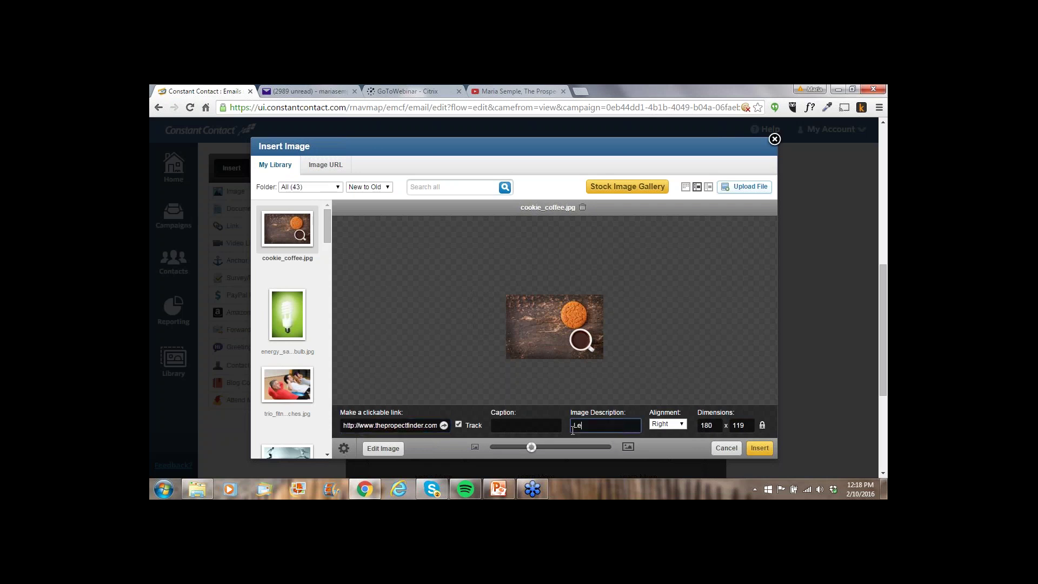
pyautogui.write('arn about our ')
pyautogui.write('new cookie!')
pyautogui.click(759, 448)
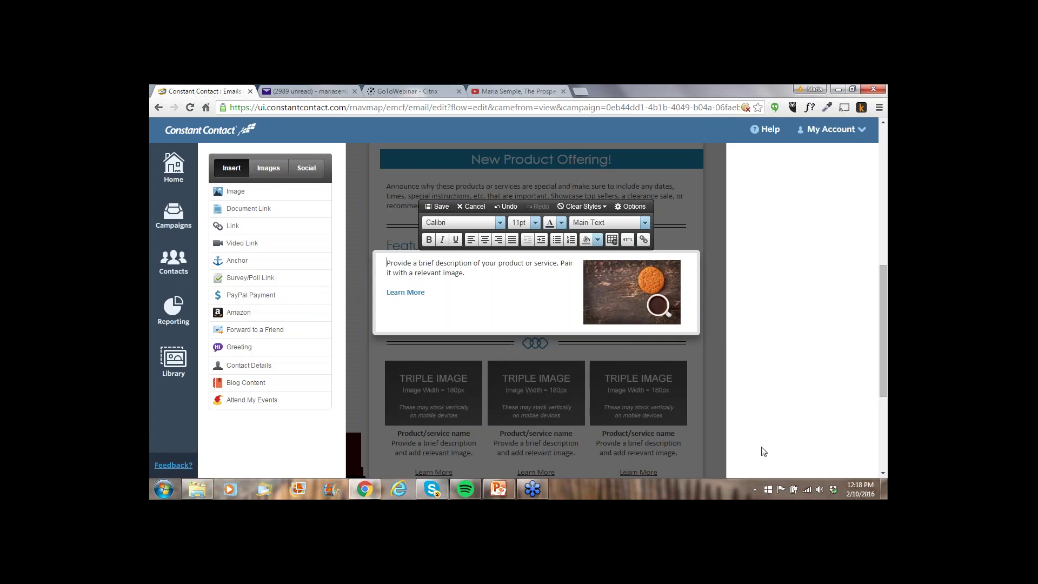
# - Link the "Learn More" text beside the cookie picture to the document Constant Contact Sell Sheet customized.pdf and save the block
pyautogui.tripleClick(468, 274)
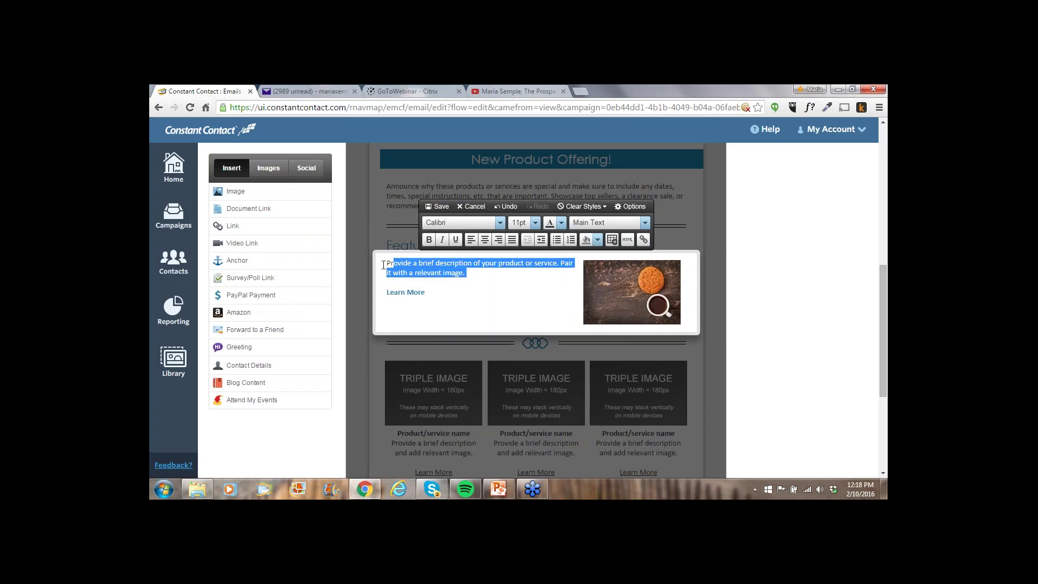
pyautogui.click(481, 278)
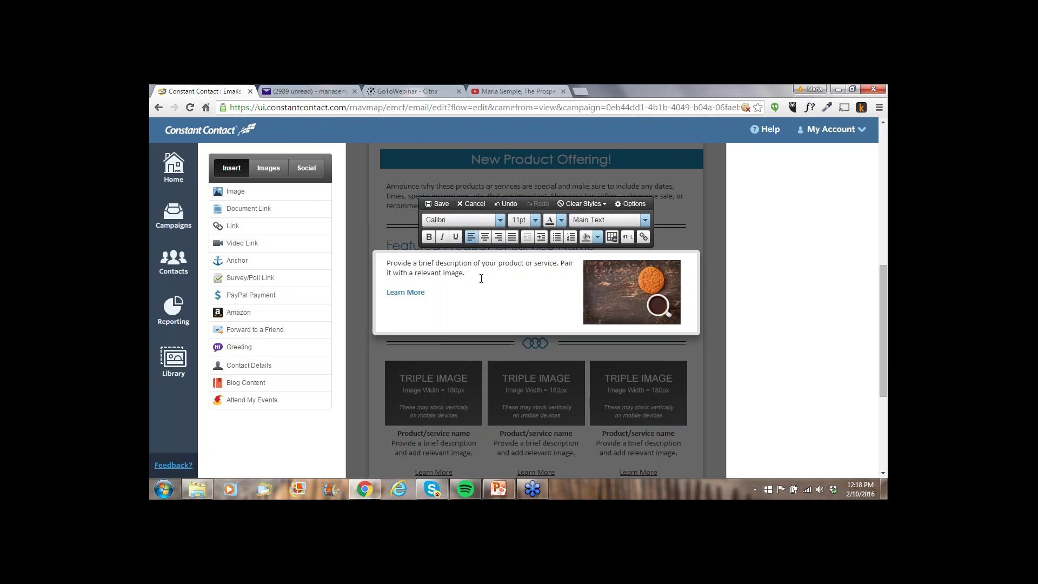
pyautogui.moveTo(430, 292); pyautogui.dragTo(385, 294)
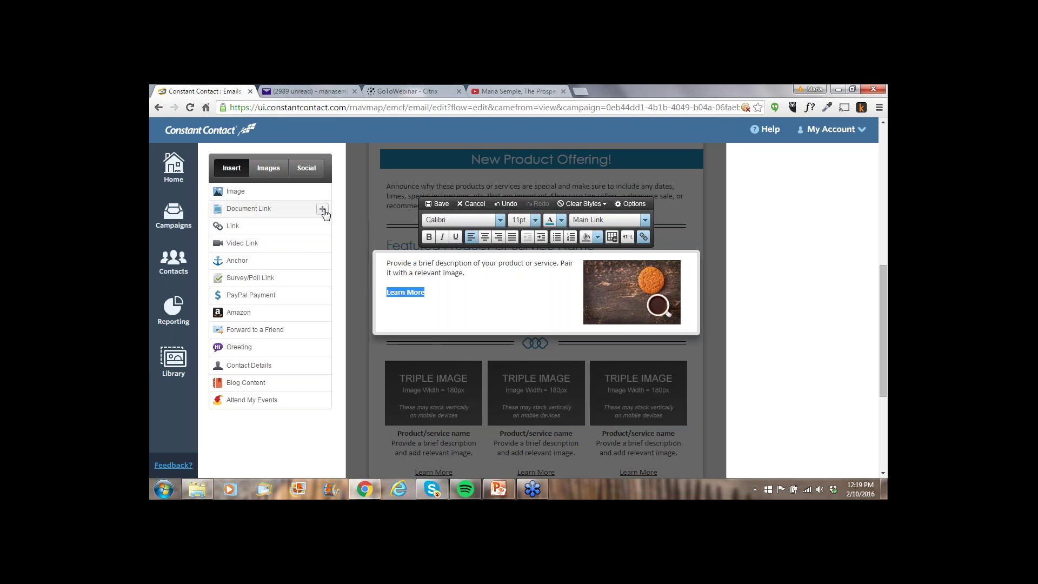
pyautogui.moveTo(323, 212)
pyautogui.click(322, 211)
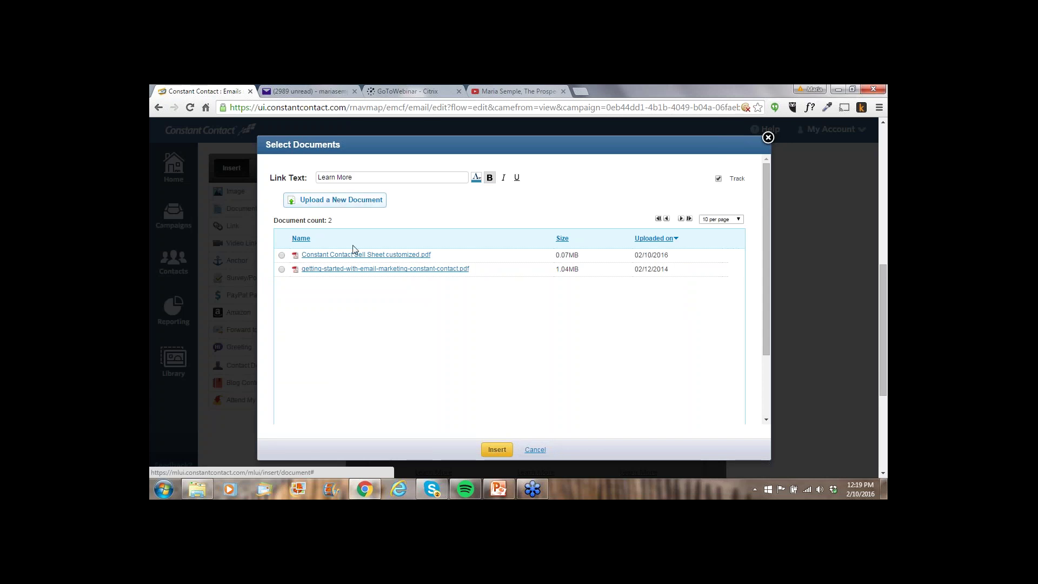
pyautogui.click(282, 256)
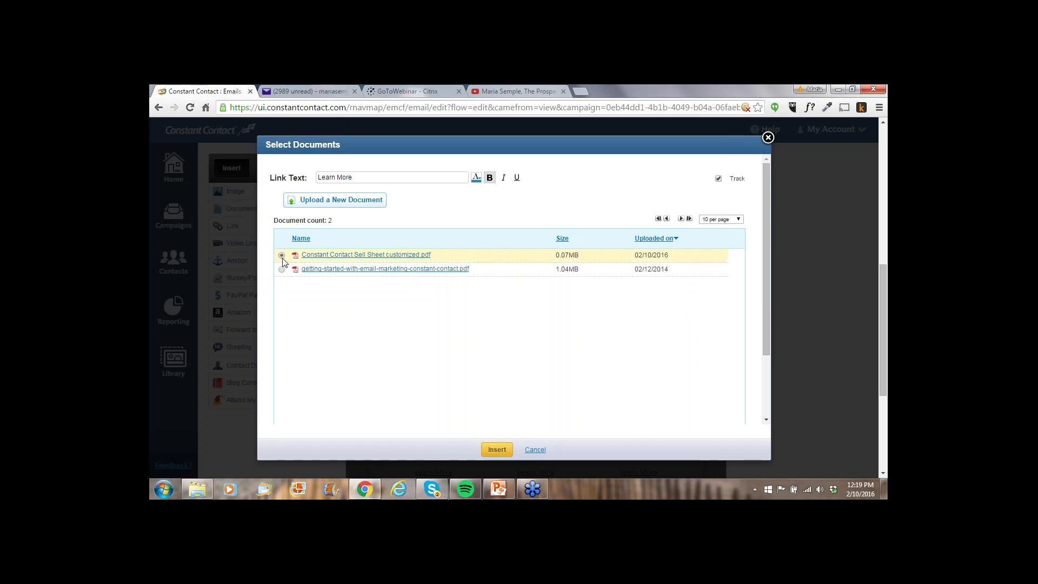
pyautogui.click(495, 450)
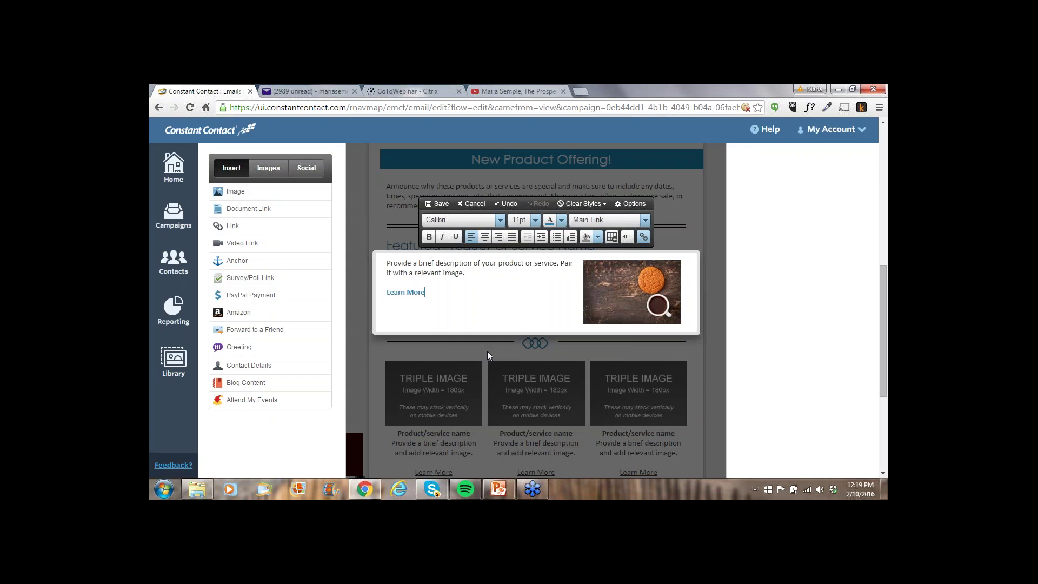
pyautogui.click(442, 204)
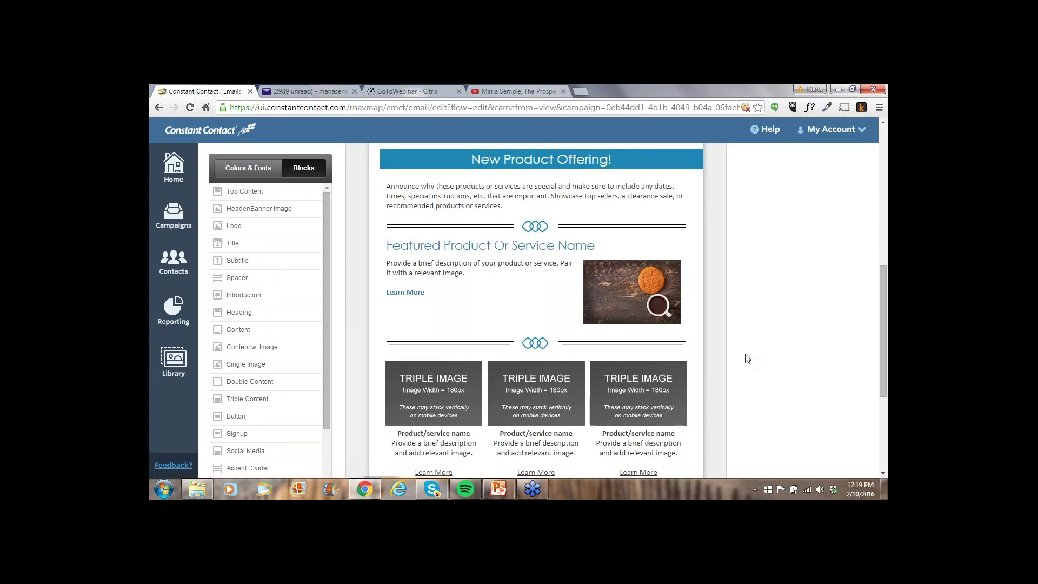
# - Preview the email, test the featured product's Learn More link, and close the document it opens
pyautogui.scroll(7, 747, 358)
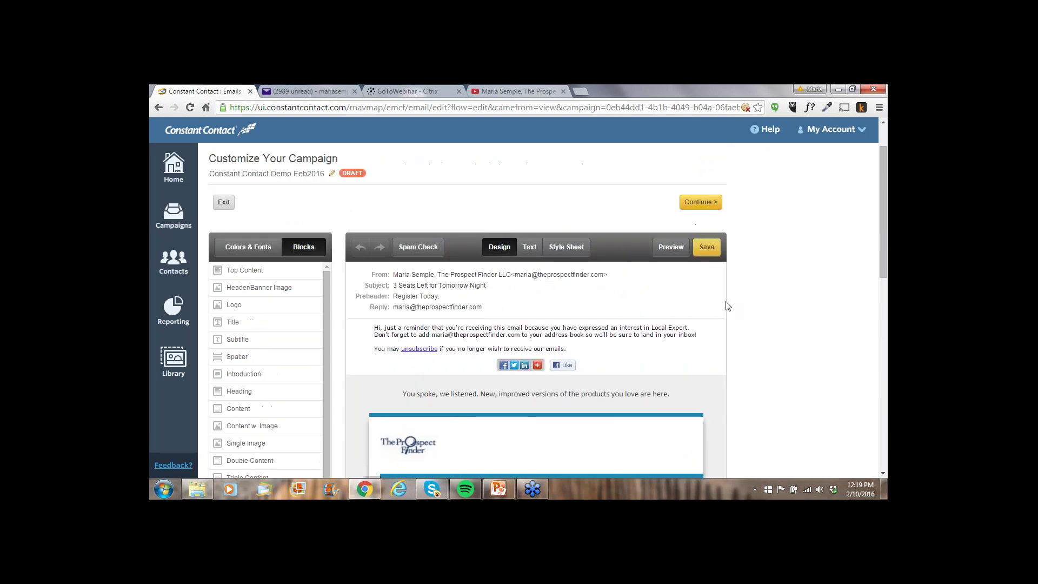
pyautogui.click(669, 250)
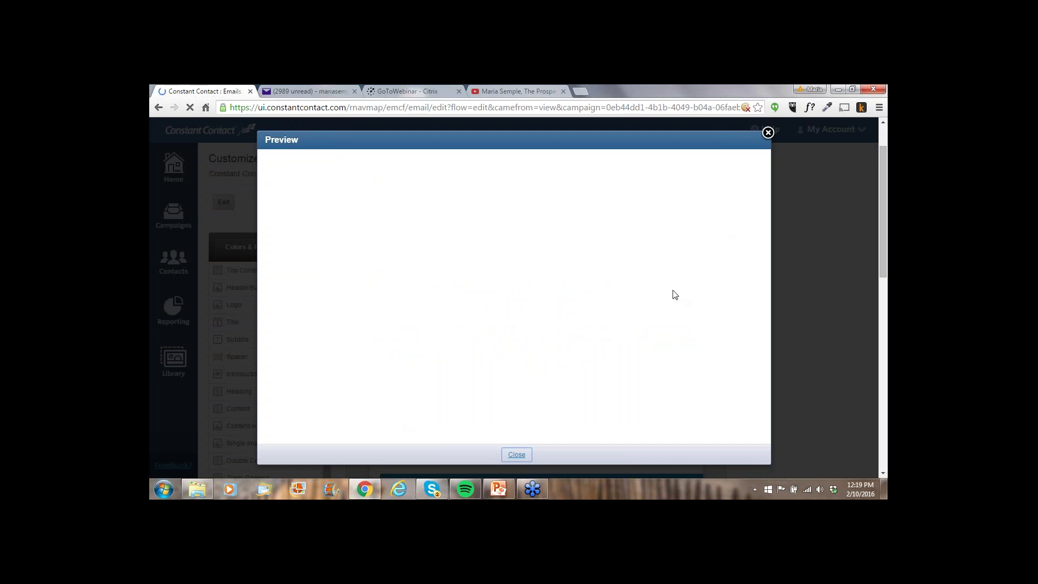
pyautogui.scroll(-4, 674, 294)
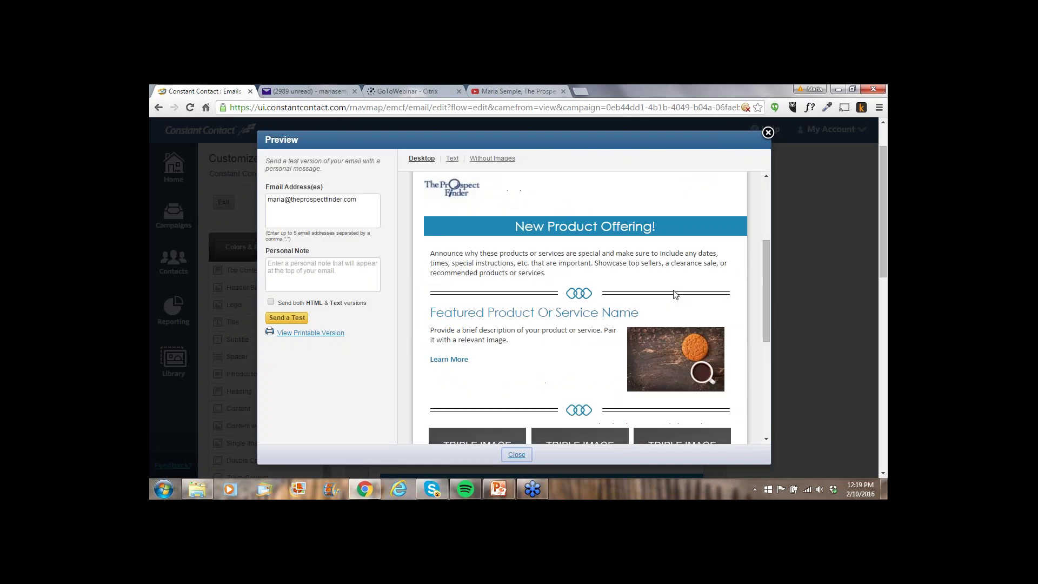
pyautogui.scroll(-2, 673, 291)
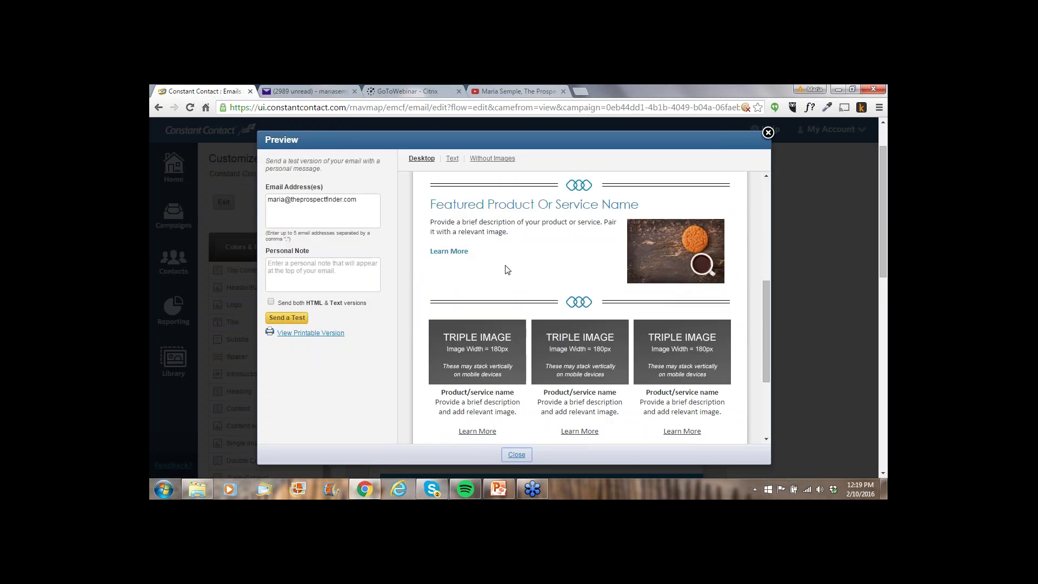
pyautogui.click(448, 251)
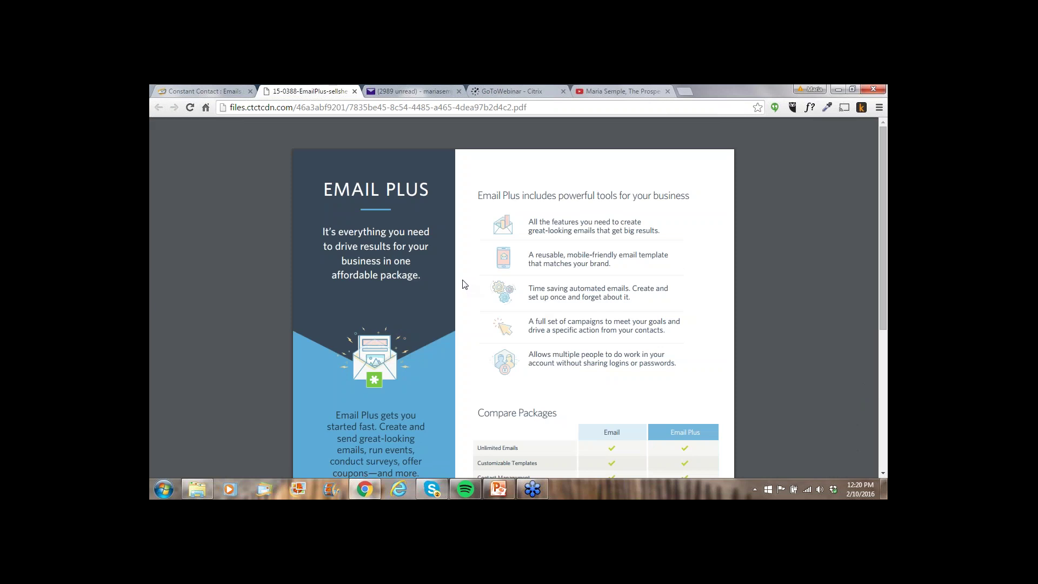
pyautogui.click(355, 91)
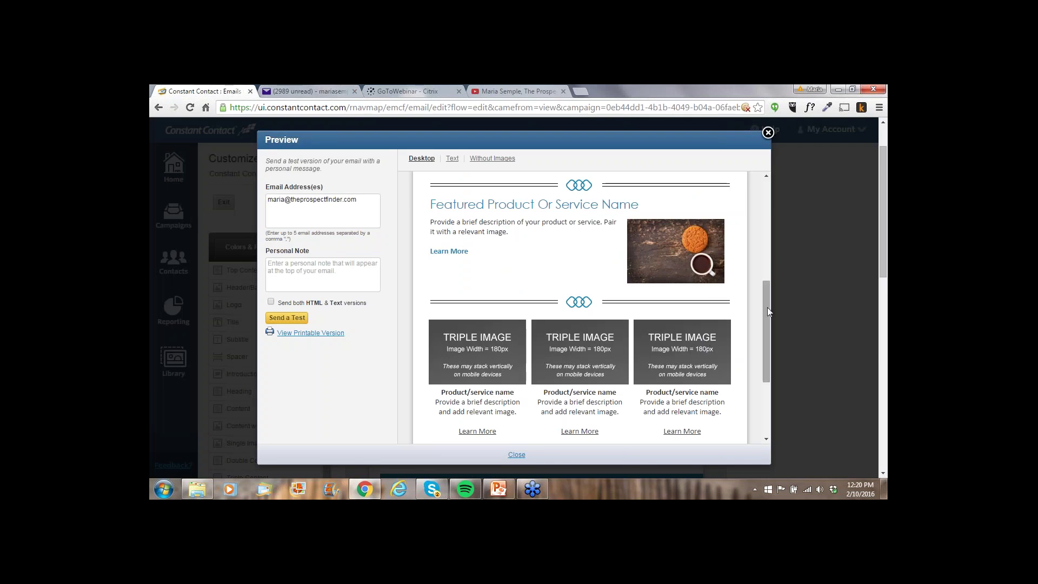
# - Review the remaining content of the desktop preview and close the preview
pyautogui.moveTo(767, 310); pyautogui.dragTo(767, 330)
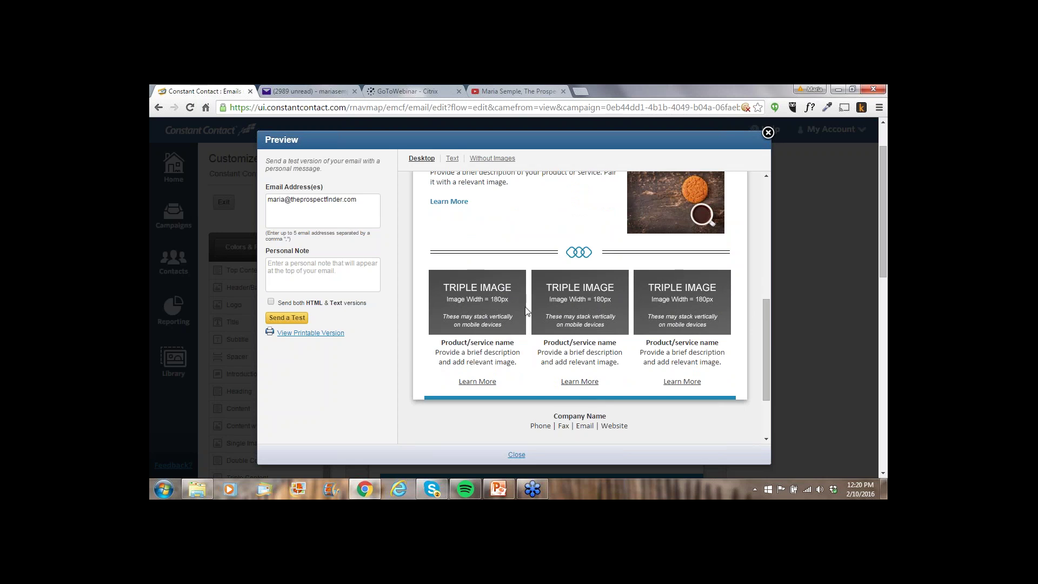
pyautogui.scroll(2, 525, 310)
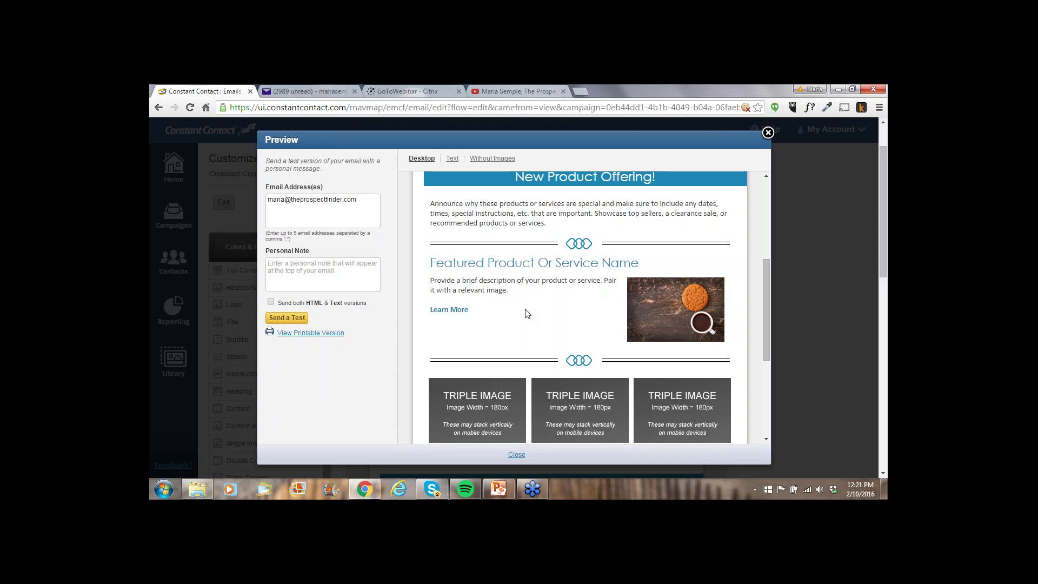
pyautogui.scroll(-1, 527, 313)
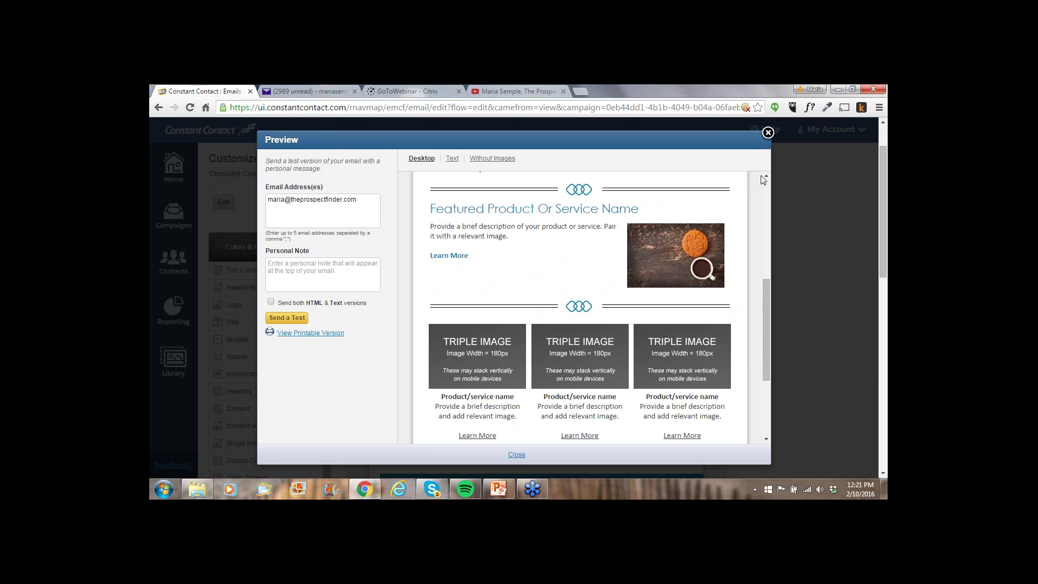
pyautogui.click(768, 133)
# - Replace the first placeholder image in the triple content block with energy_saving_bulb.jpg from the library, sized to 119 x 178
pyautogui.scroll(-9, 701, 329)
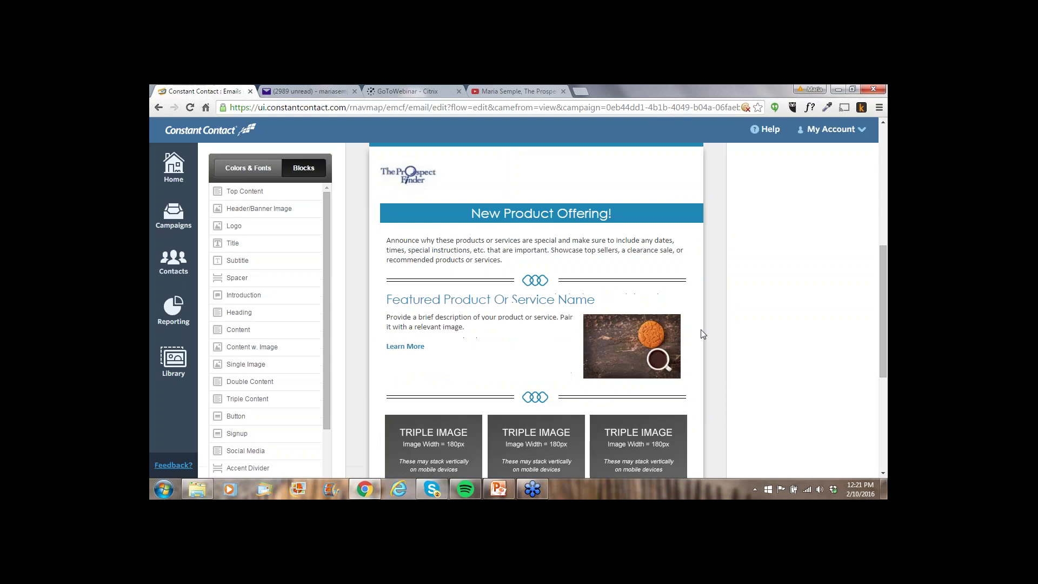
pyautogui.scroll(2, 698, 326)
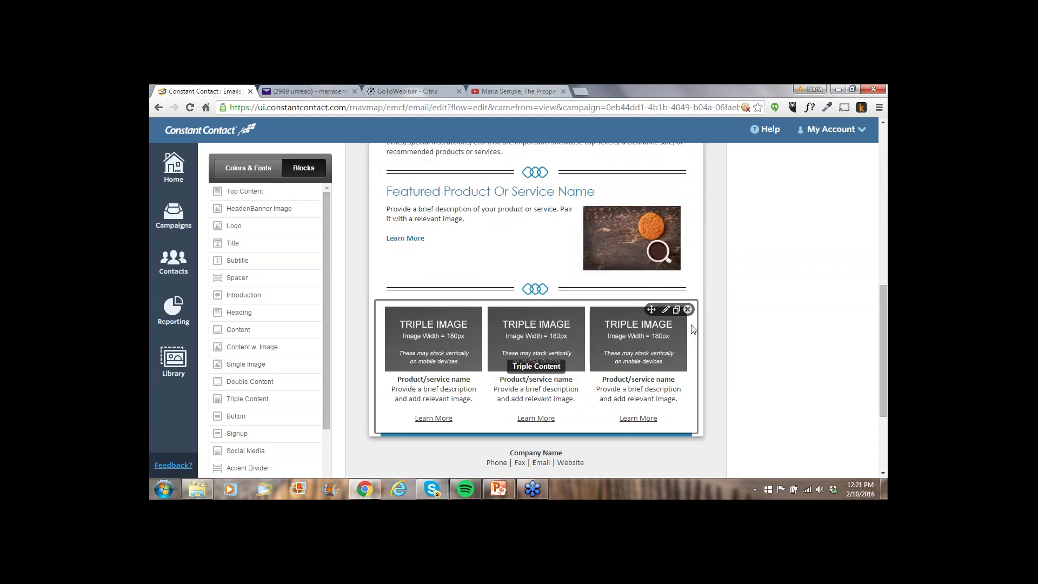
pyautogui.click(666, 309)
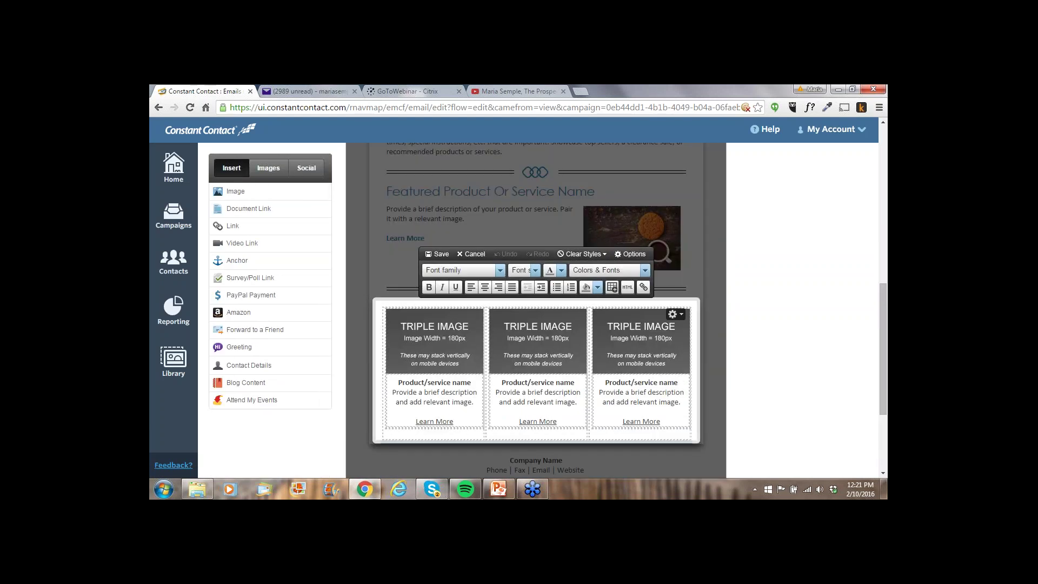
pyautogui.click(477, 319)
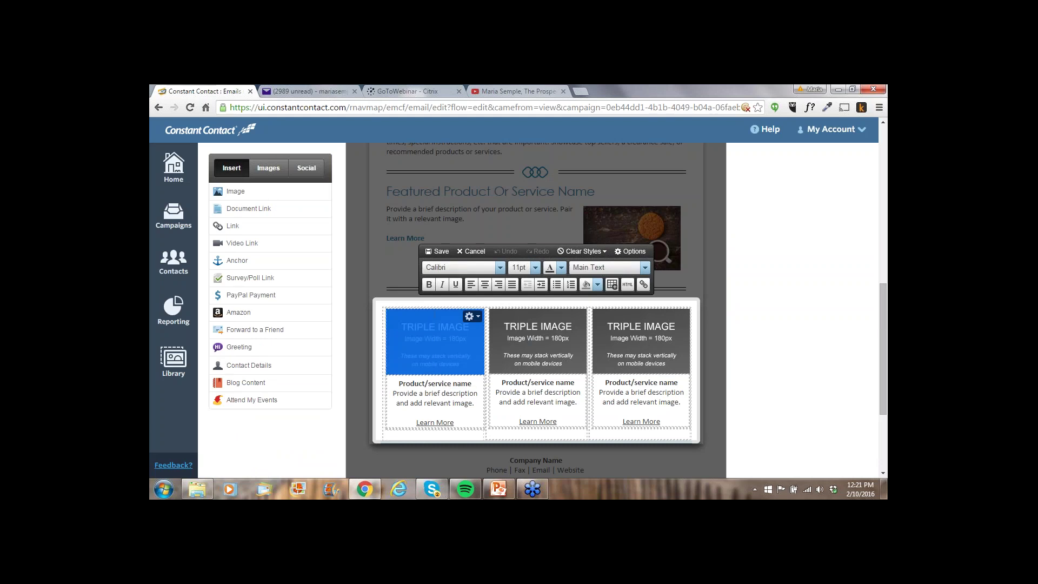
pyautogui.click(476, 318)
pyautogui.click(480, 332)
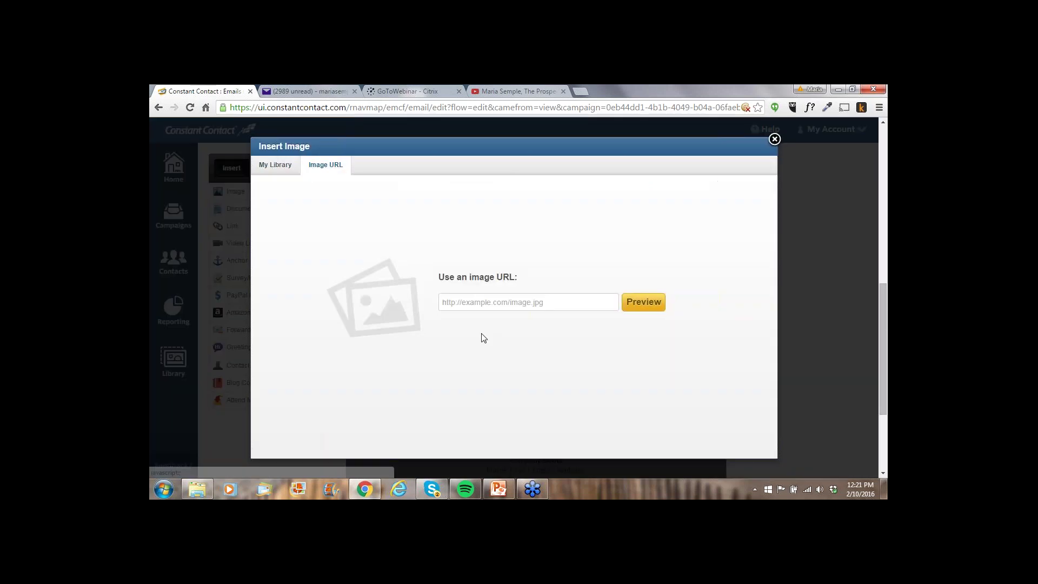
pyautogui.click(275, 164)
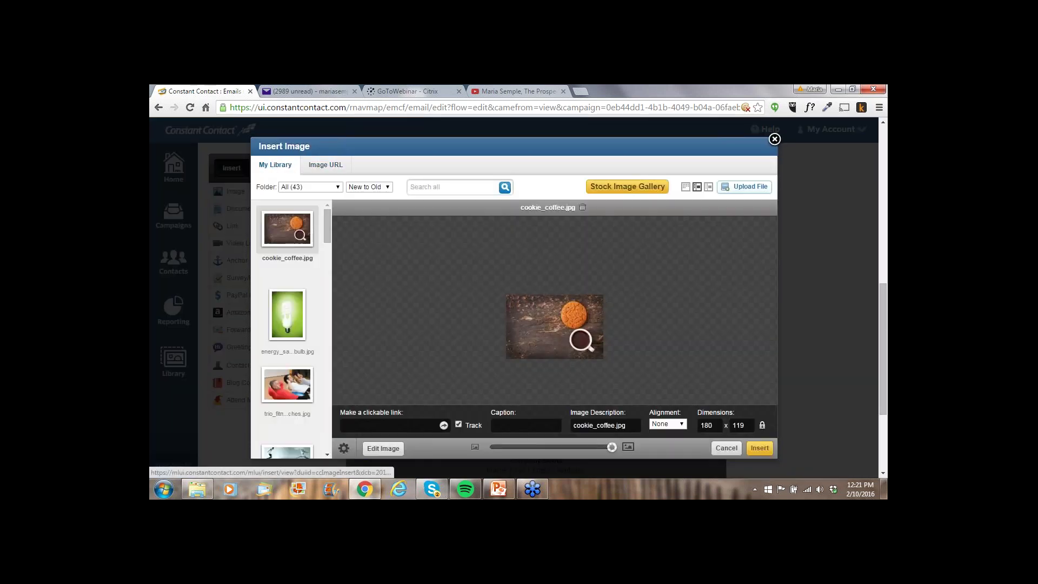
pyautogui.click(287, 316)
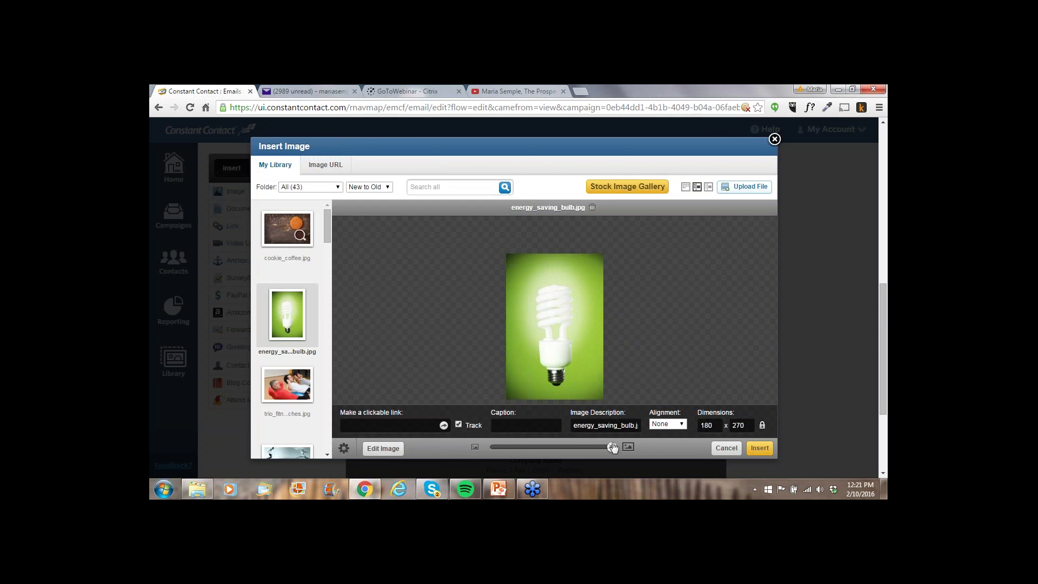
pyautogui.moveTo(612, 447); pyautogui.dragTo(572, 447)
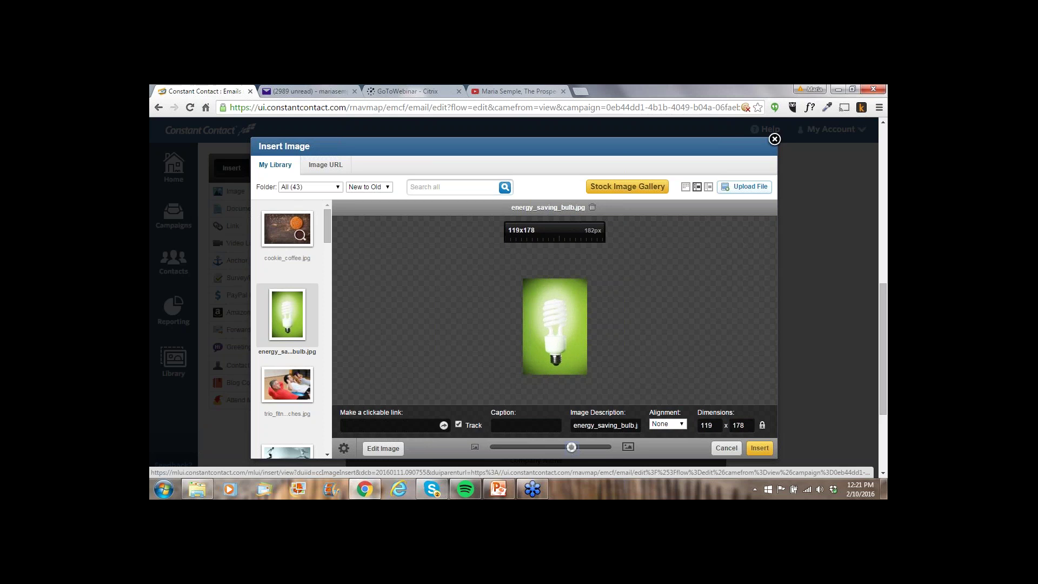
pyautogui.click(759, 448)
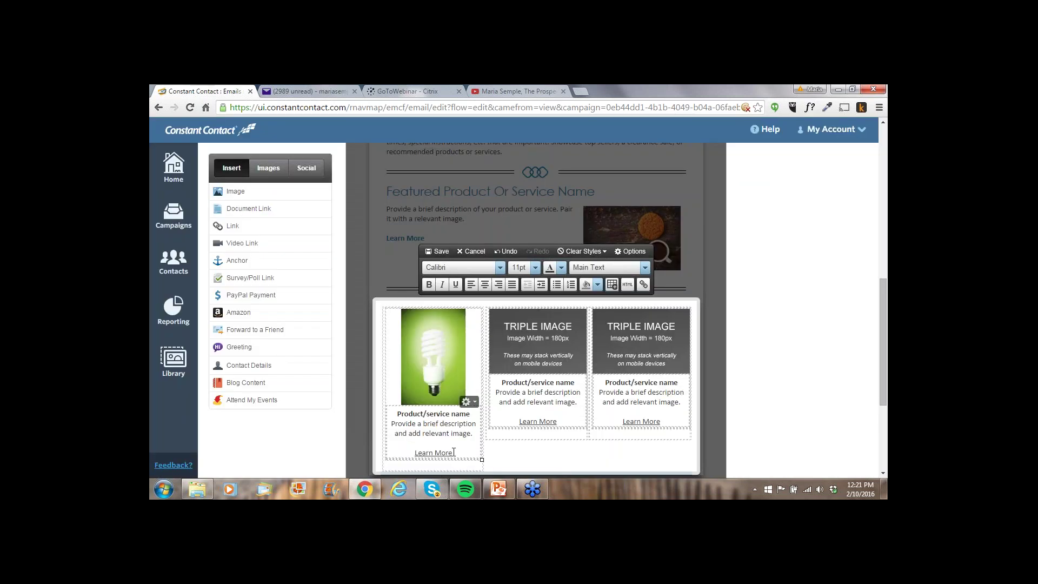
pyautogui.moveTo(453, 453); pyautogui.dragTo(415, 453)
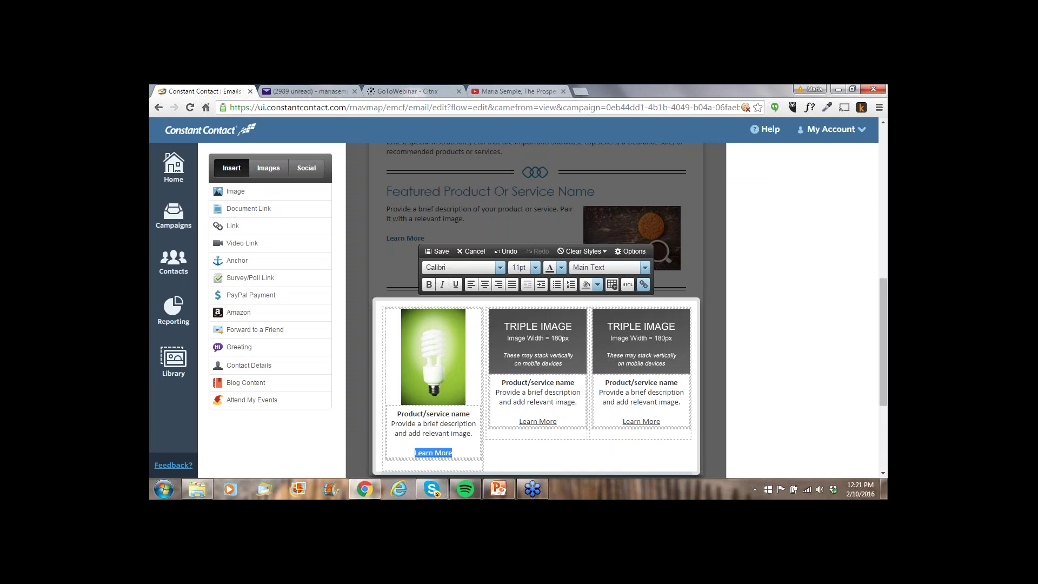
pyautogui.click(642, 284)
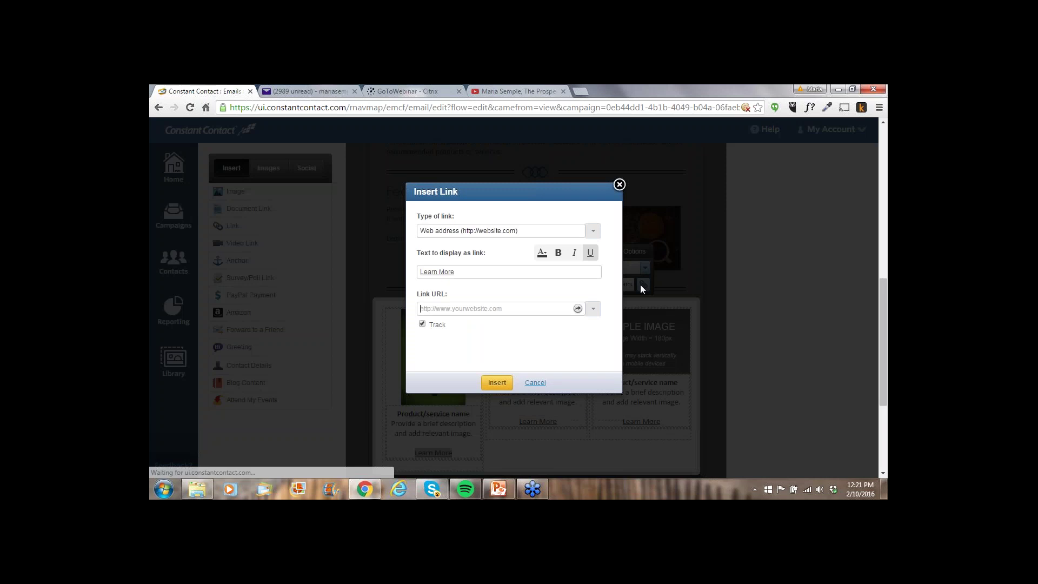
pyautogui.click(508, 308)
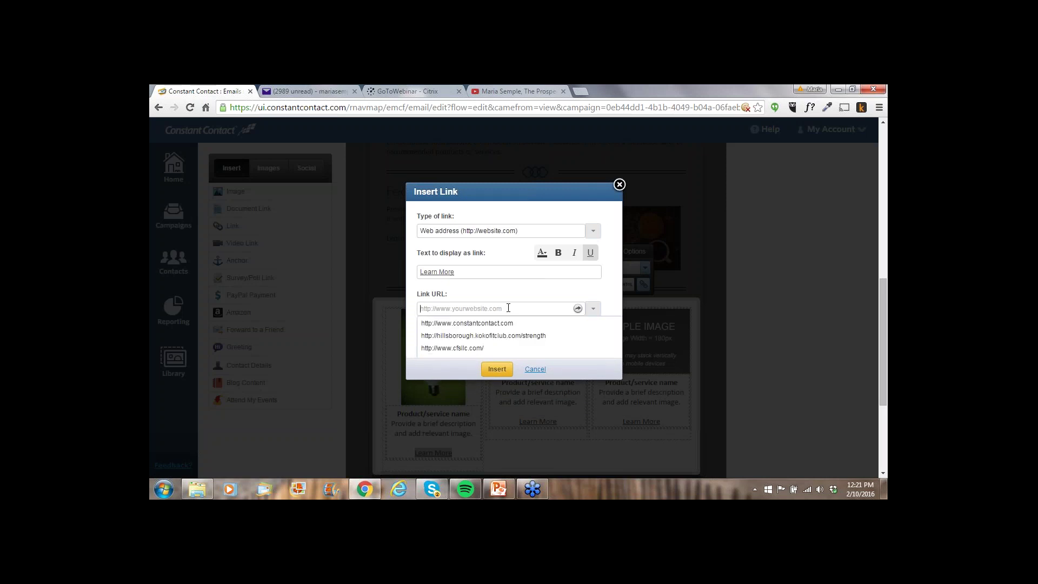
pyautogui.write('http')
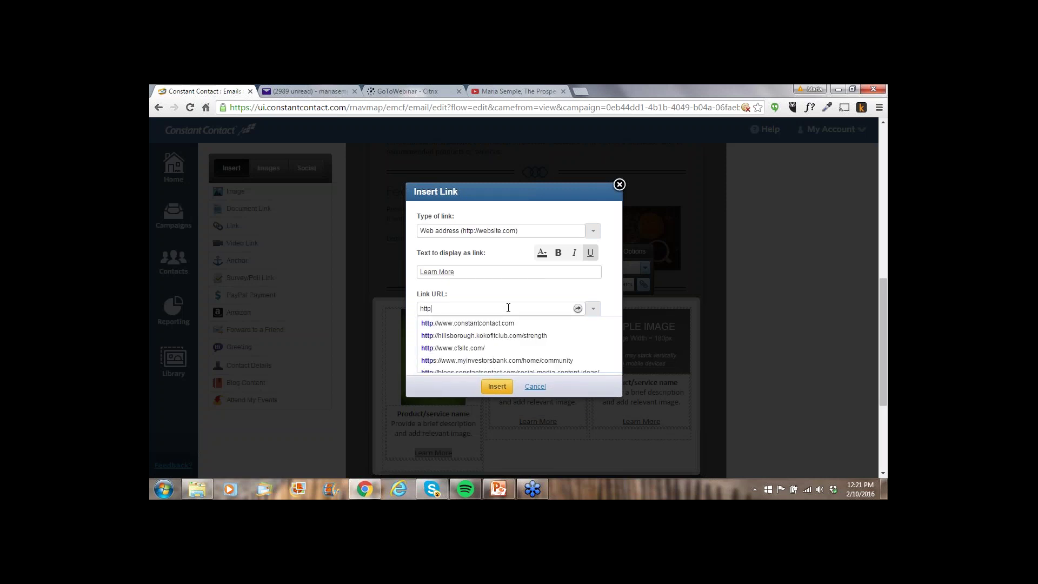
pyautogui.write('://')
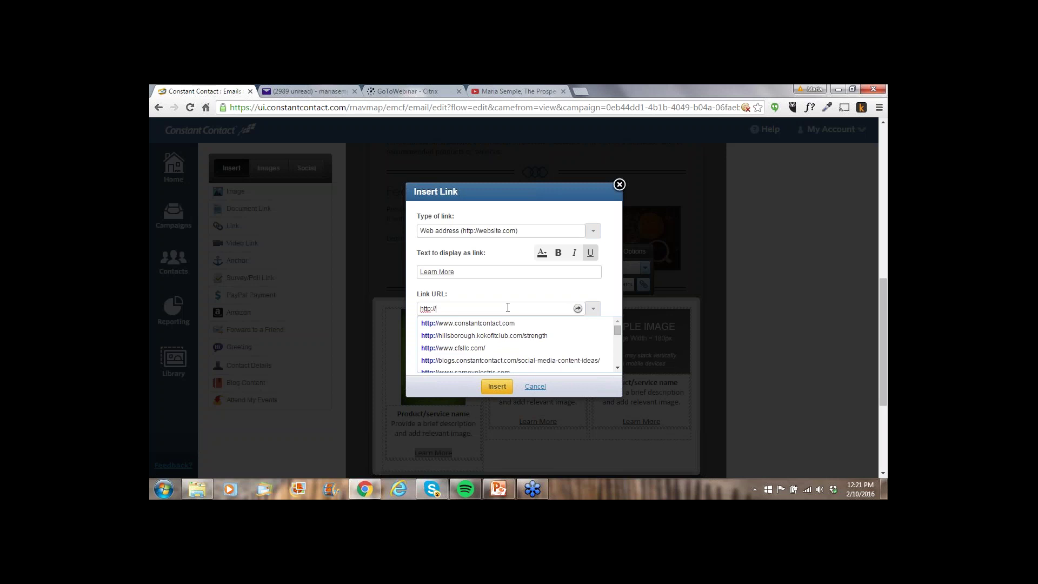
pyautogui.write('the')
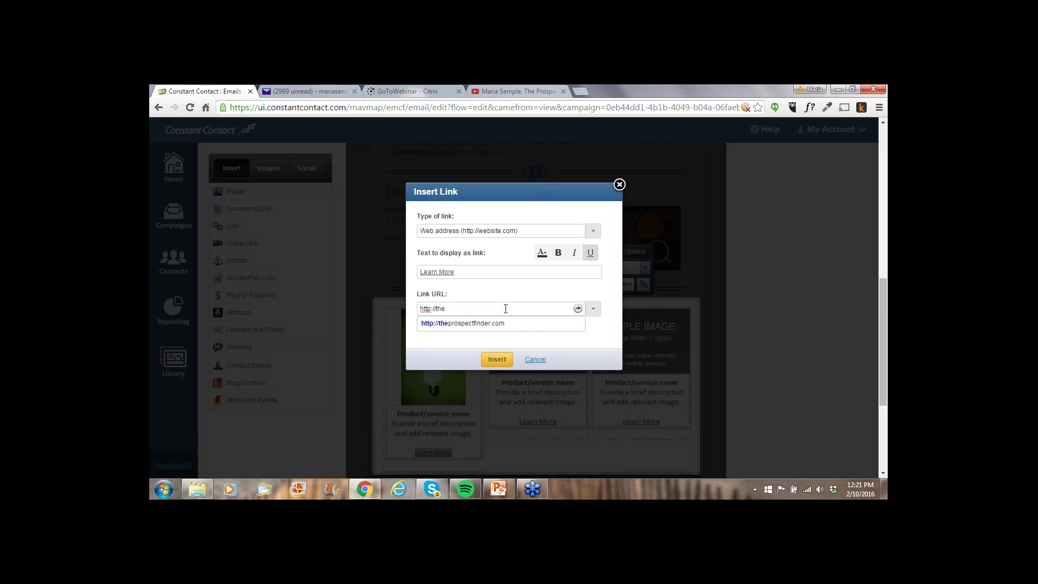
pyautogui.click(505, 324)
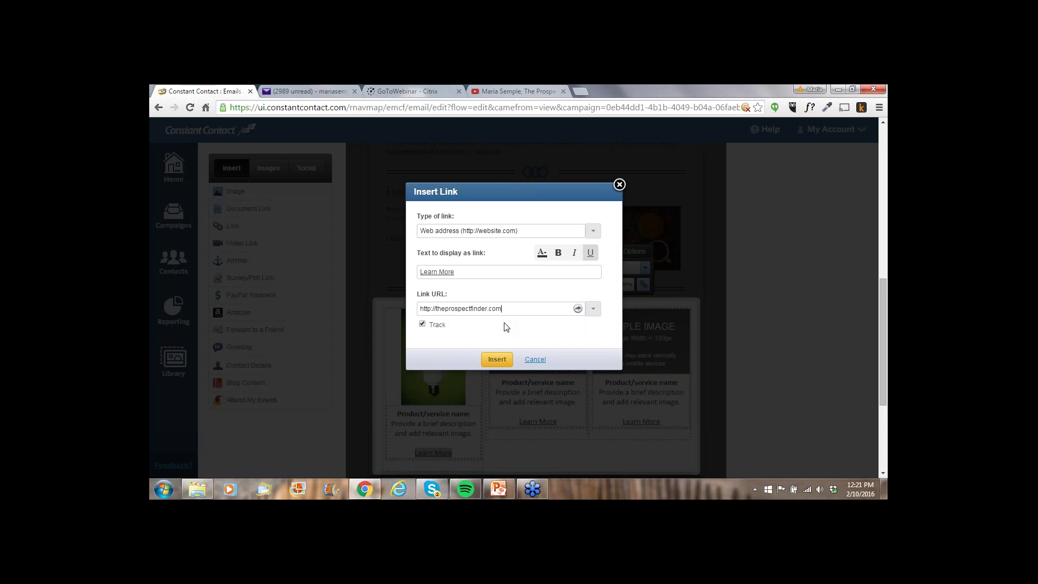
pyautogui.click(496, 359)
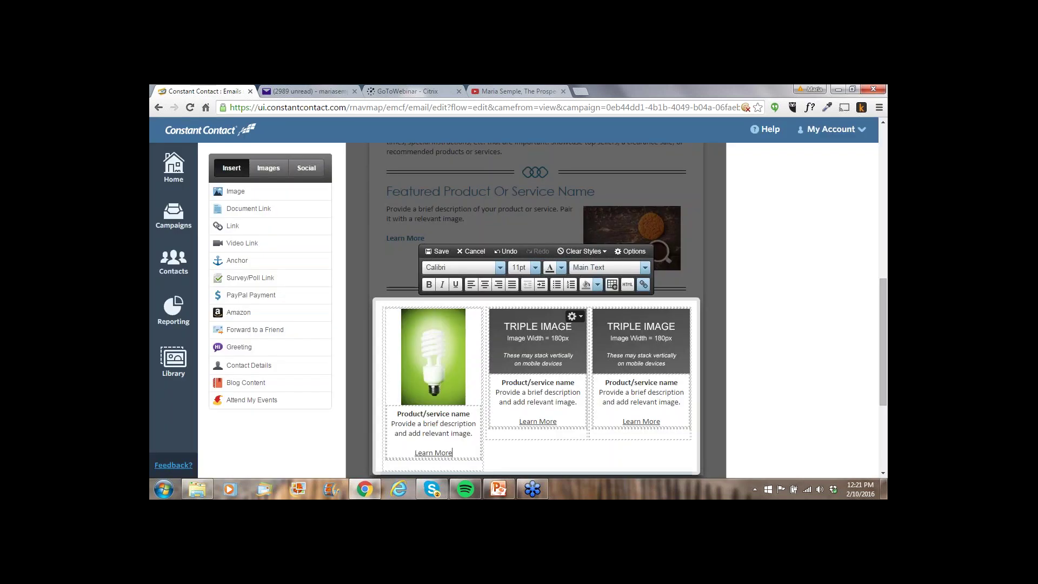
pyautogui.click(440, 251)
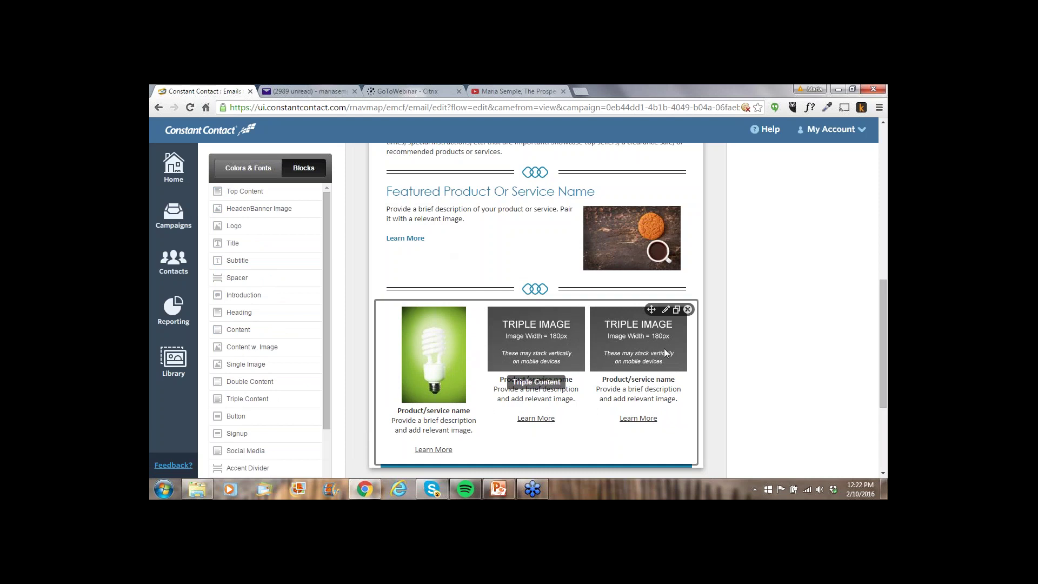
# - Show the color and font settings and examine the email's header, title and link colors against the logo
pyautogui.scroll(-2, 714, 366)
pyautogui.scroll(7, 714, 366)
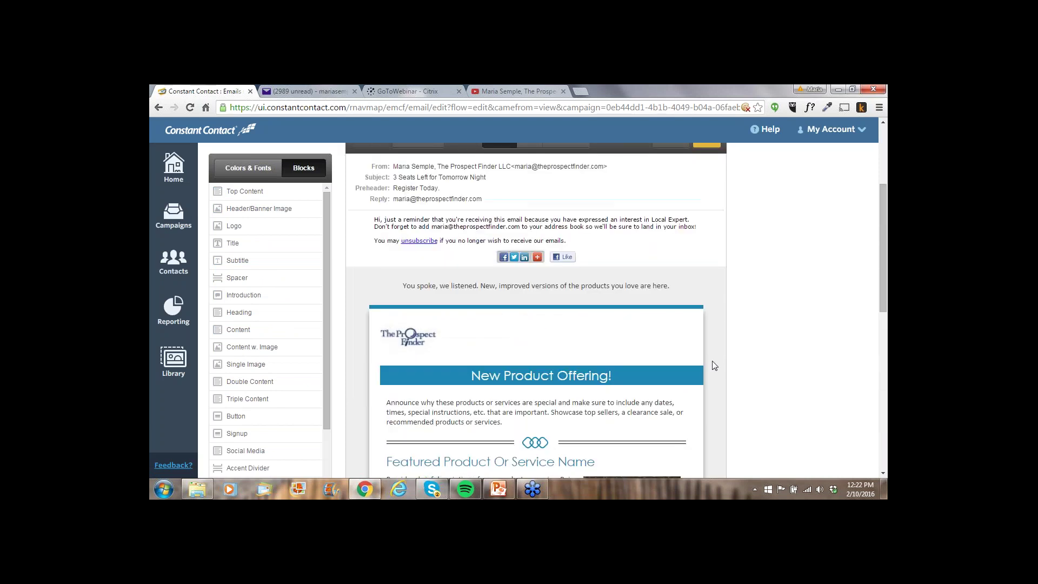
pyautogui.scroll(-2, 714, 366)
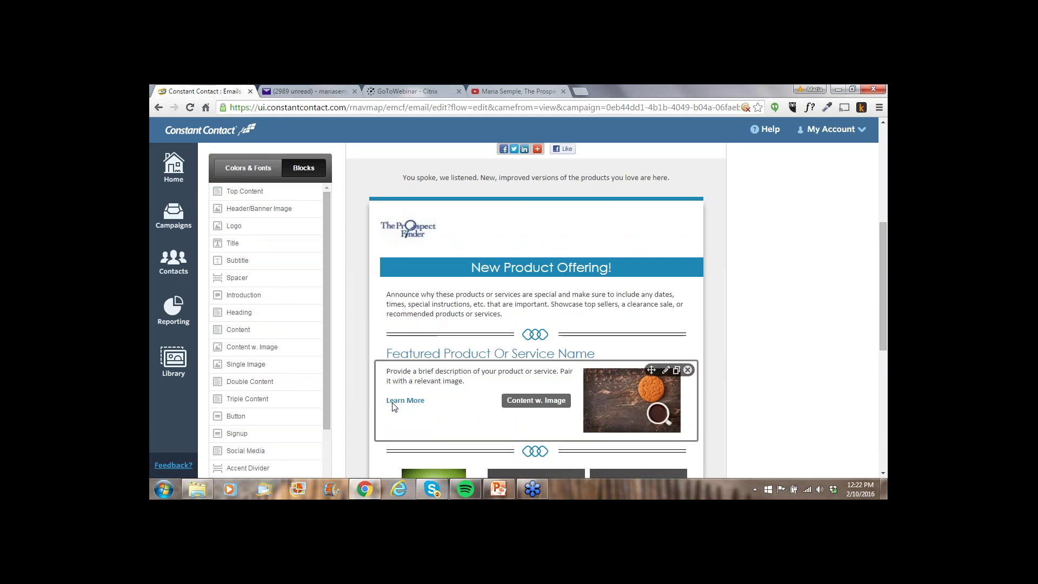
pyautogui.click(248, 171)
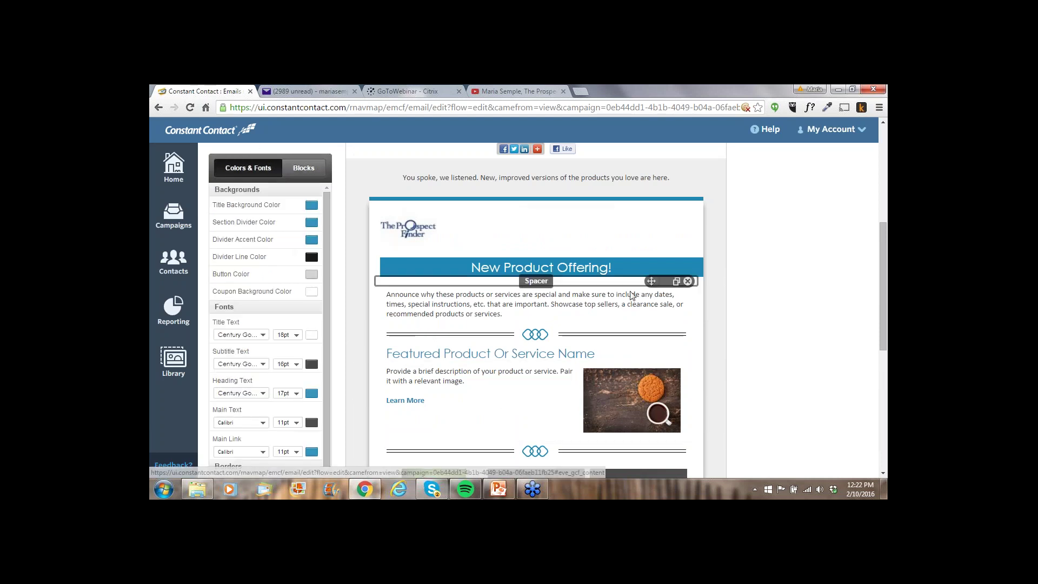
pyautogui.scroll(1, 774, 306)
pyautogui.scroll(1, 774, 305)
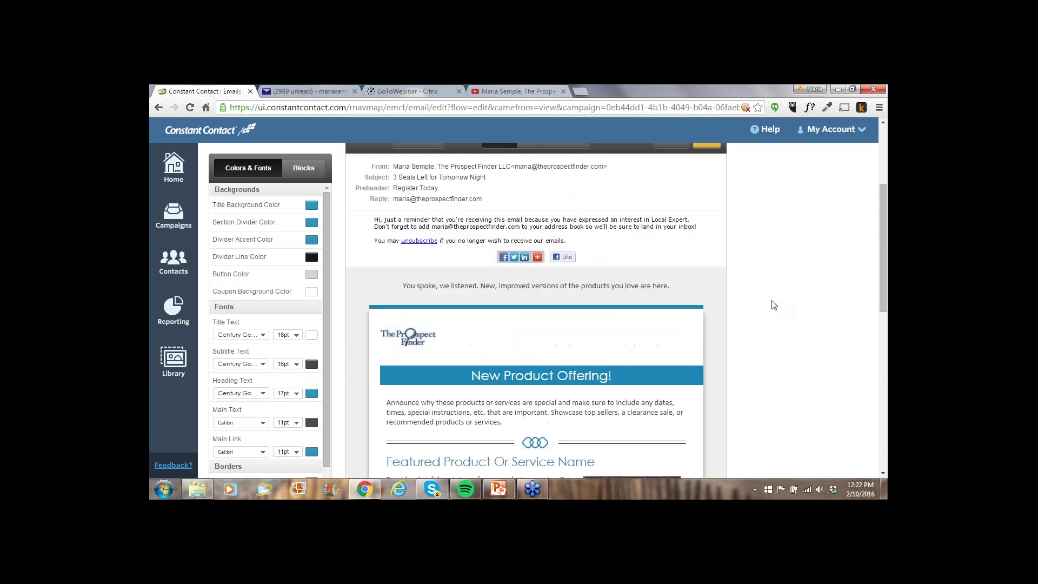
pyautogui.scroll(1, 774, 305)
pyautogui.scroll(-2, 773, 306)
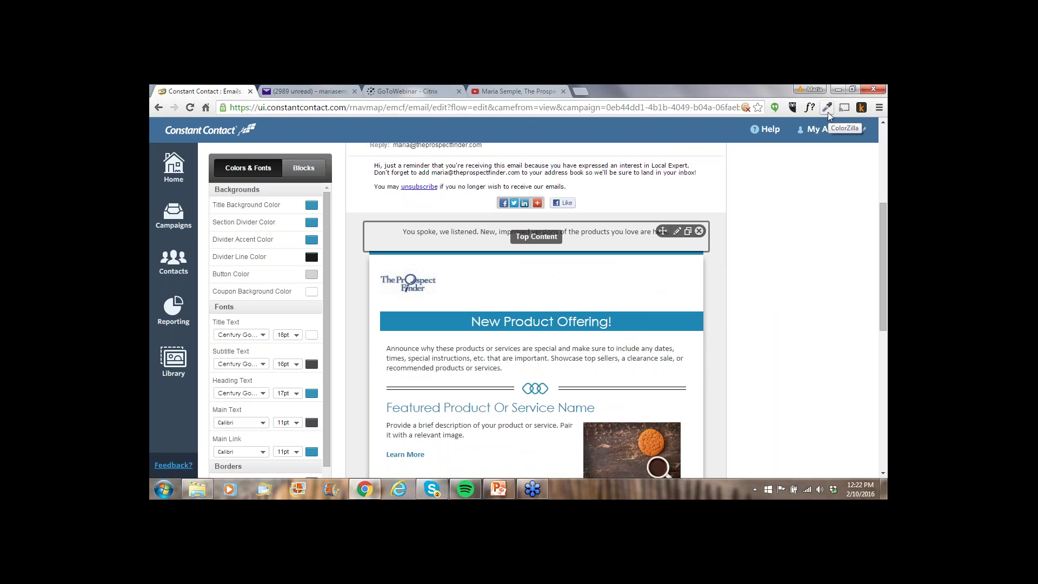
# - Open theprospectfinder.com in a new browser tab and sample the Social Media section's blue background, #2980B9, with the ColorZilla page color picker
pyautogui.click(582, 92)
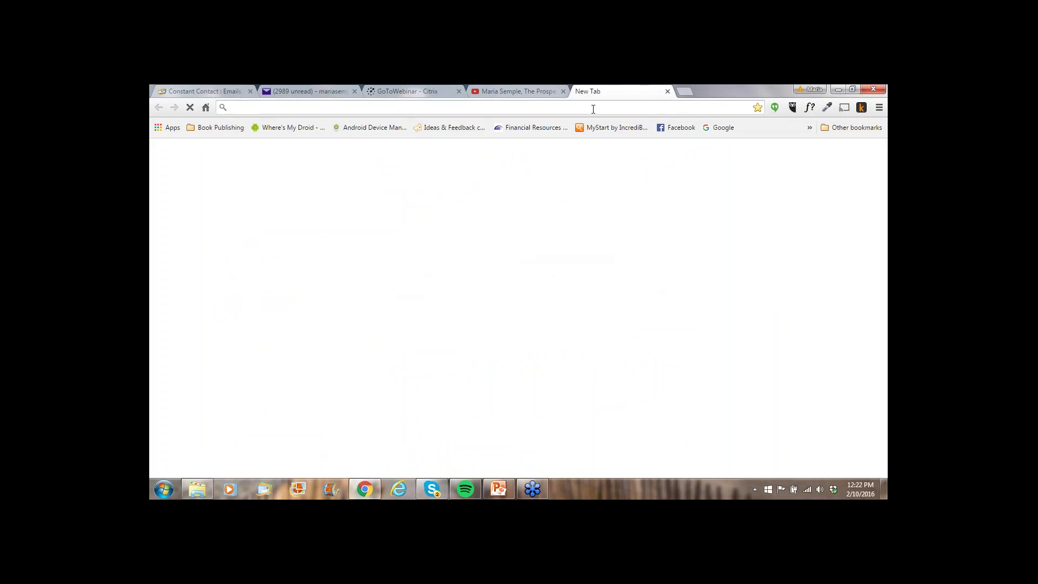
pyautogui.write('theprospectfinder.com')
pyautogui.press('Return')
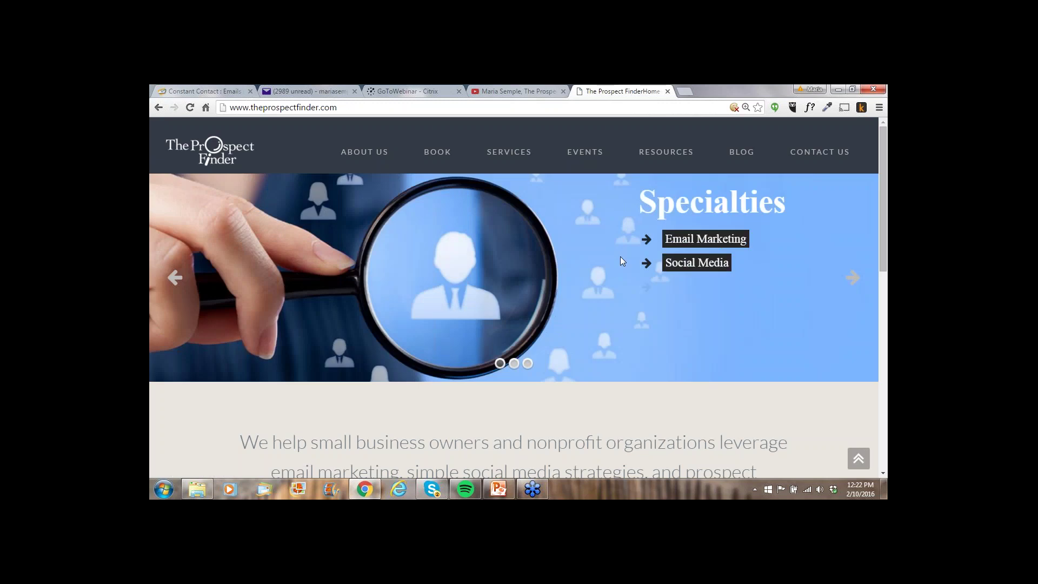
pyautogui.scroll(-10, 620, 259)
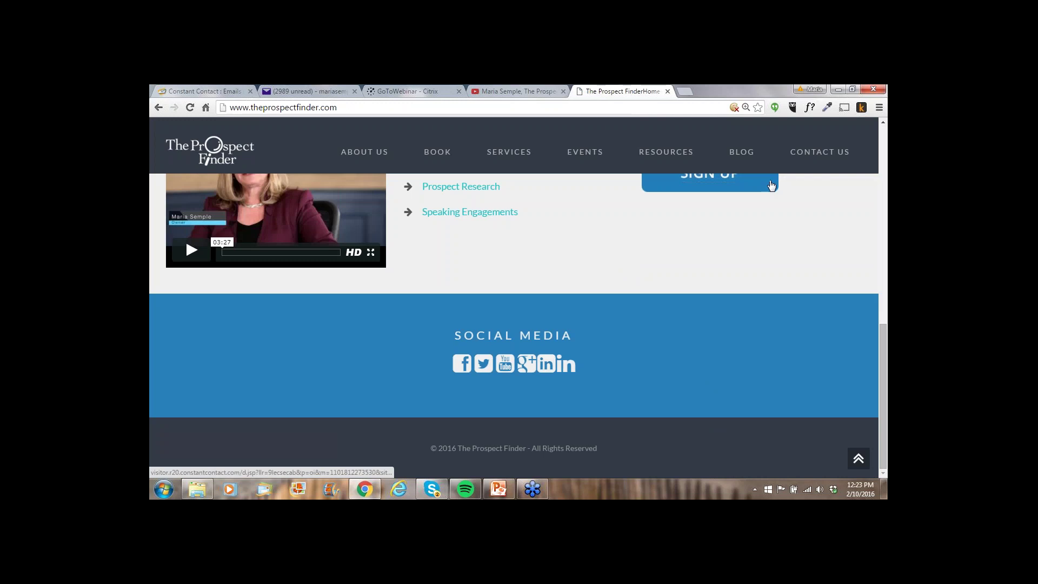
pyautogui.click(827, 106)
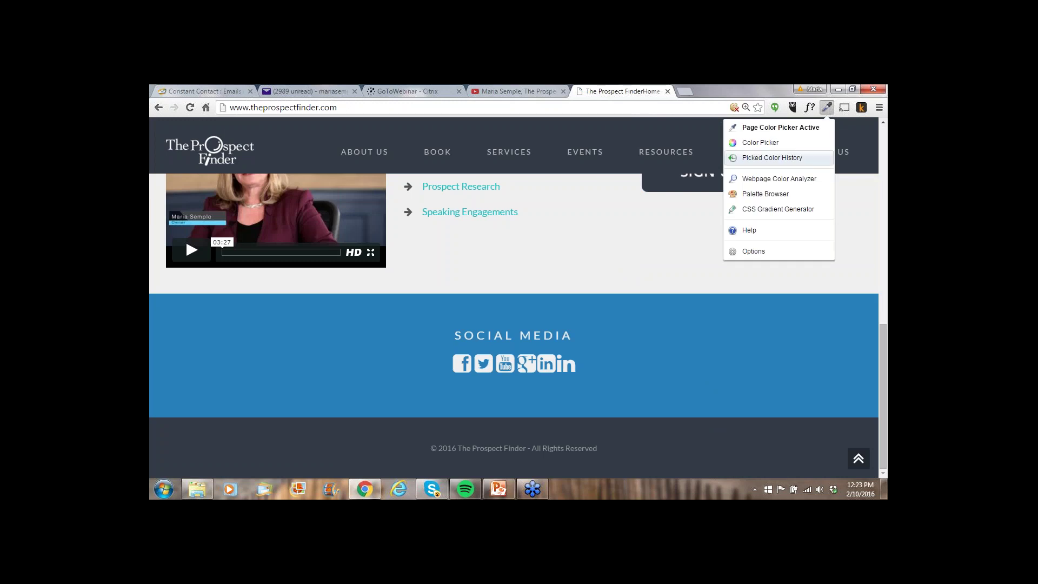
pyautogui.click(785, 321)
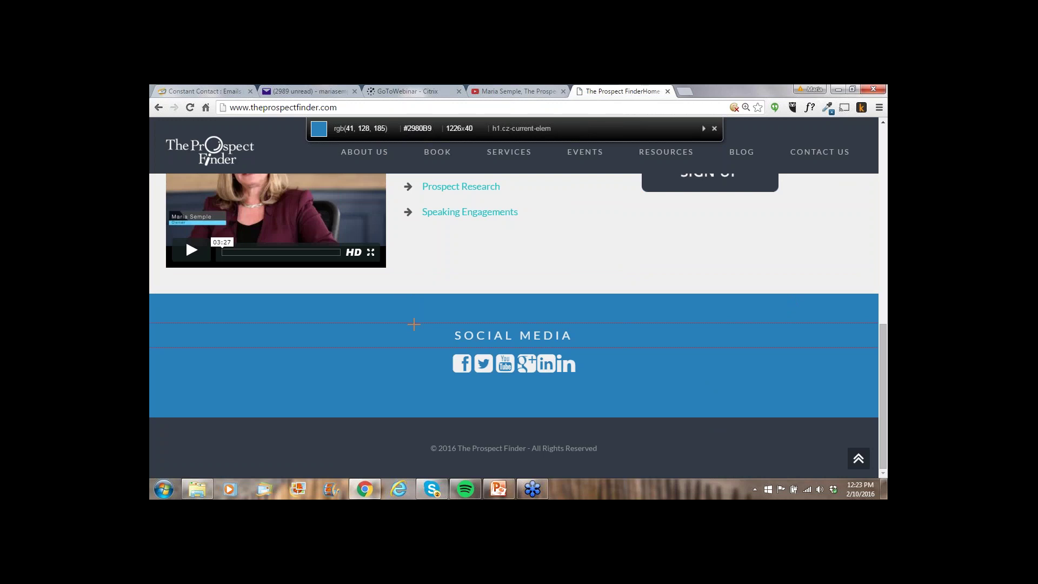
pyautogui.click(372, 315)
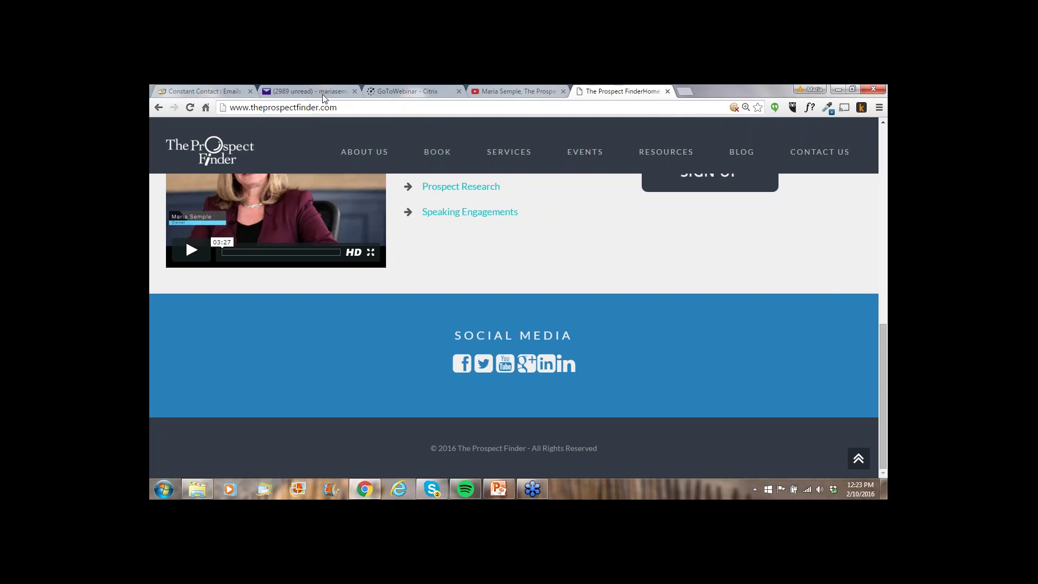
# - Return to the email editor and set the title background color to the copied hex value #2980B9
pyautogui.click(221, 91)
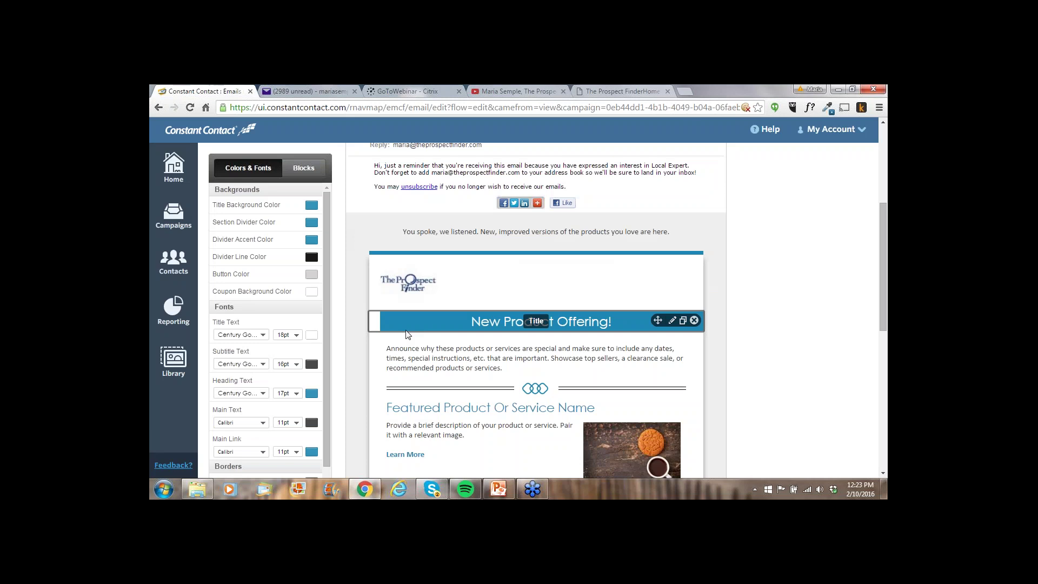
pyautogui.click(311, 206)
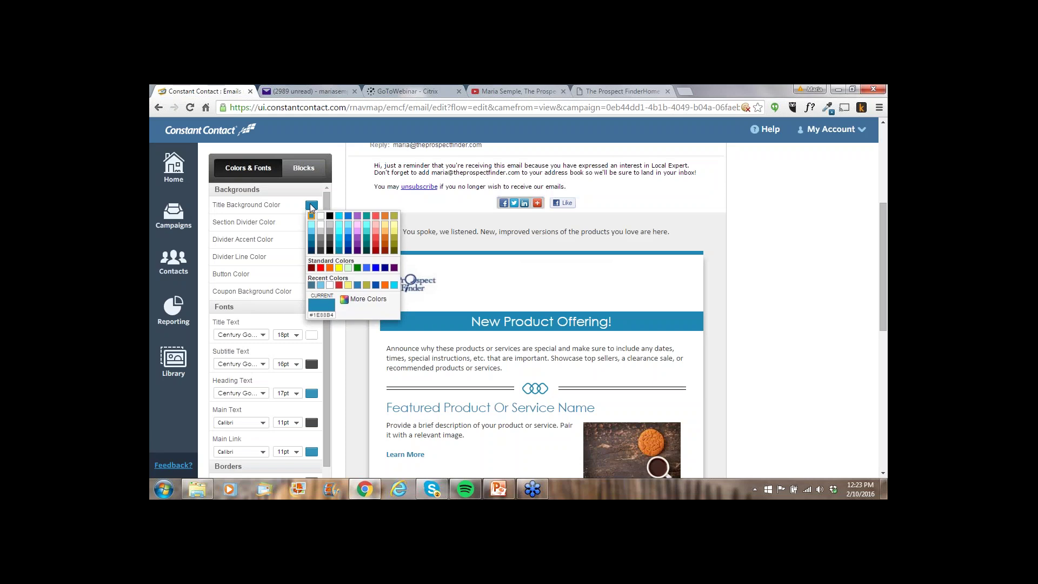
pyautogui.click(363, 299)
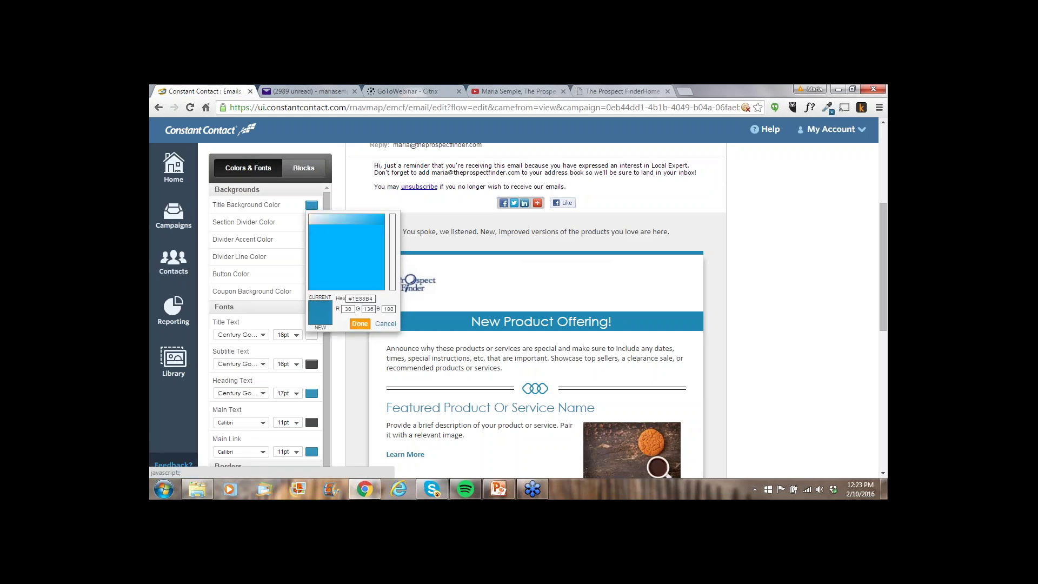
pyautogui.moveTo(375, 299); pyautogui.dragTo(349, 299)
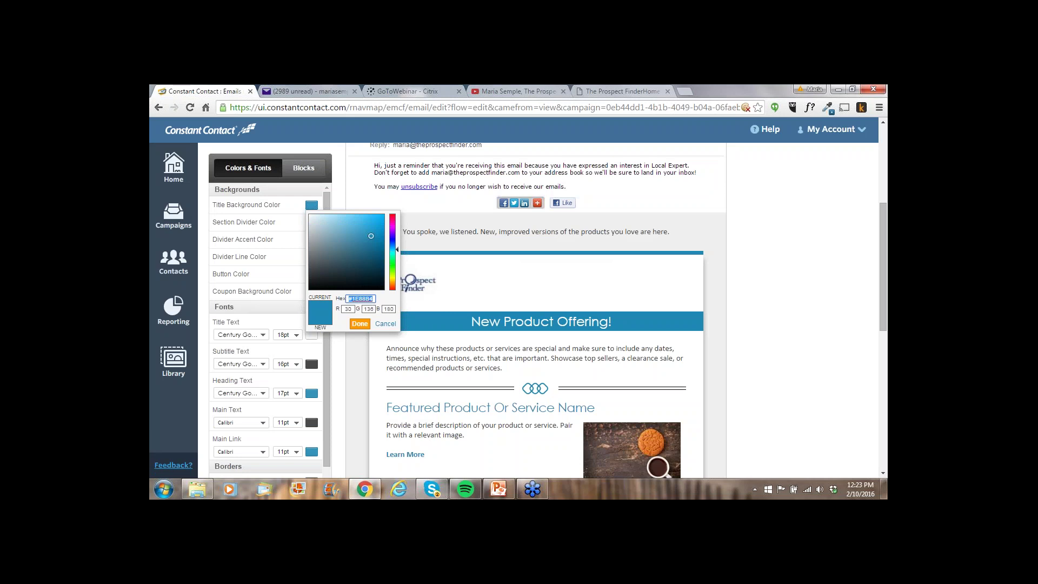
pyautogui.hotkey('ctrl', 'v')
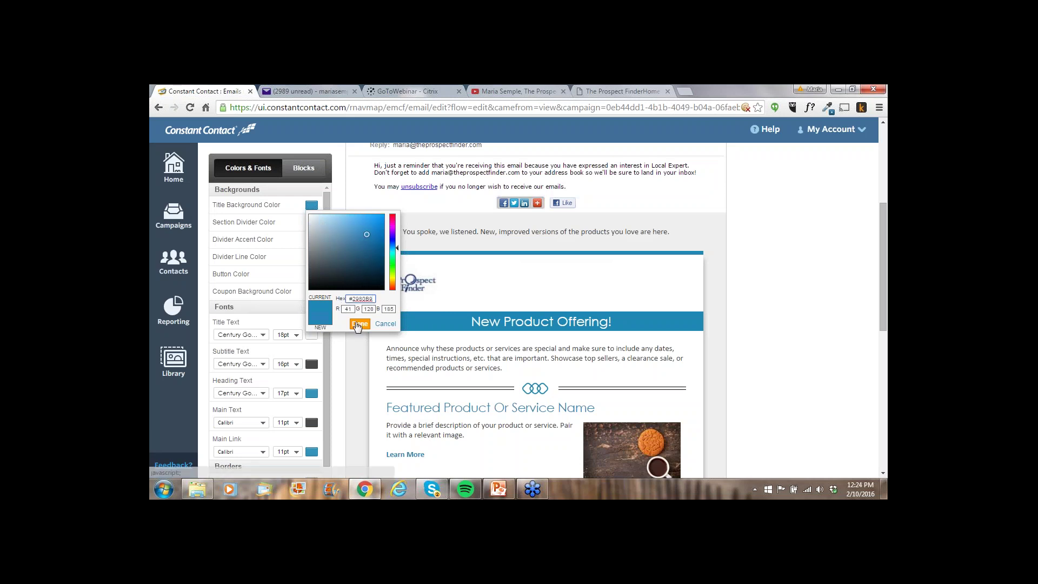
pyautogui.press('Return')
pyautogui.moveTo(409, 332)
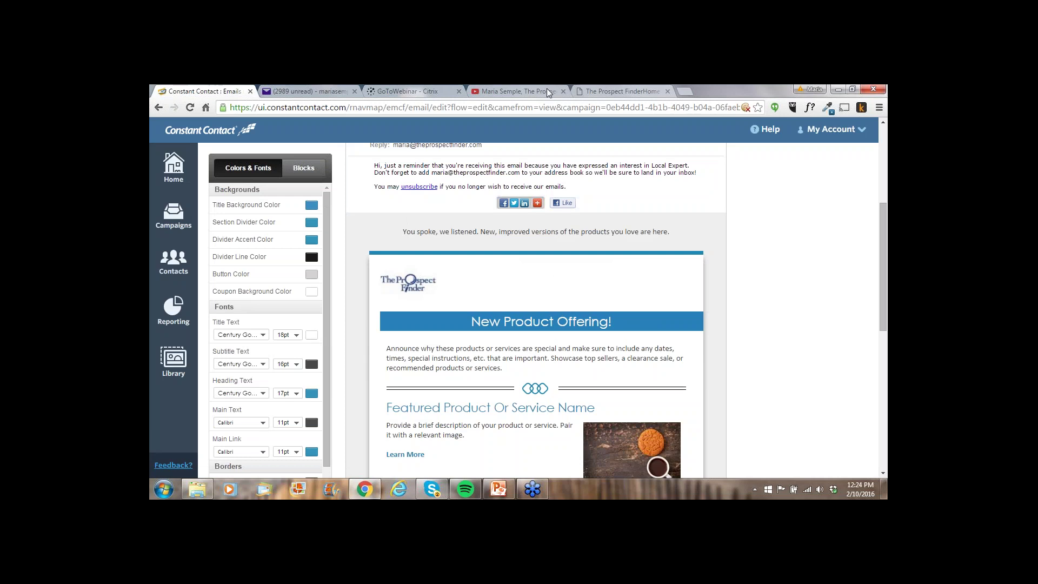
# - Switch to the Prospect Finder website and sample the dark footer background color, #323A45, with the page color picker
pyautogui.click(595, 89)
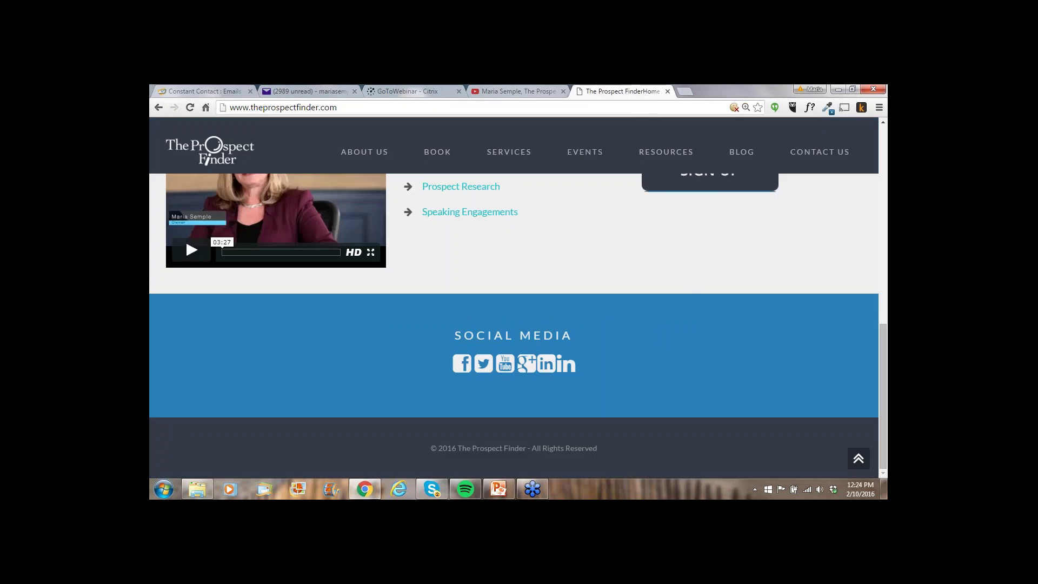
pyautogui.click(826, 107)
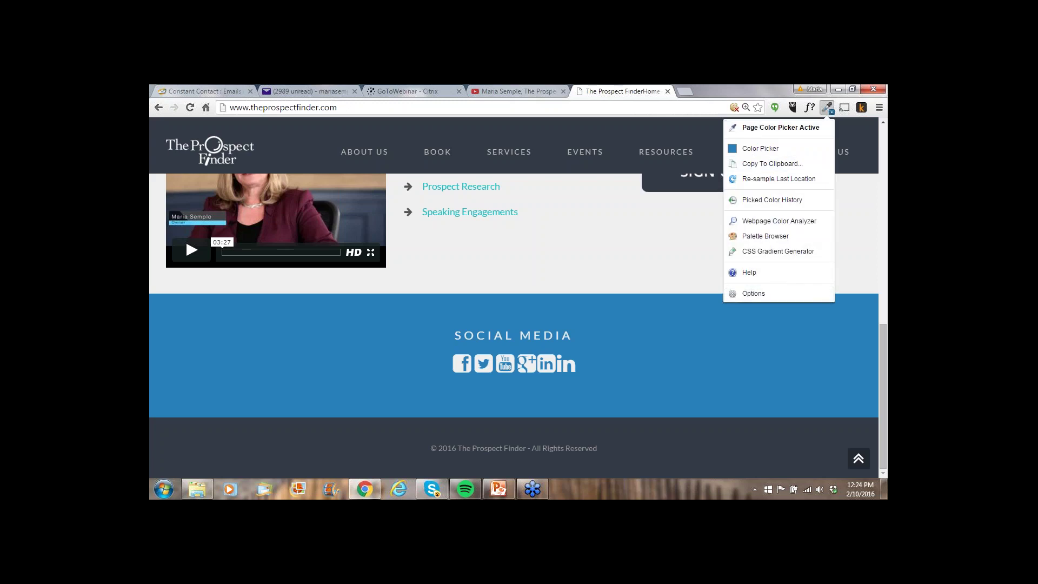
pyautogui.click(666, 434)
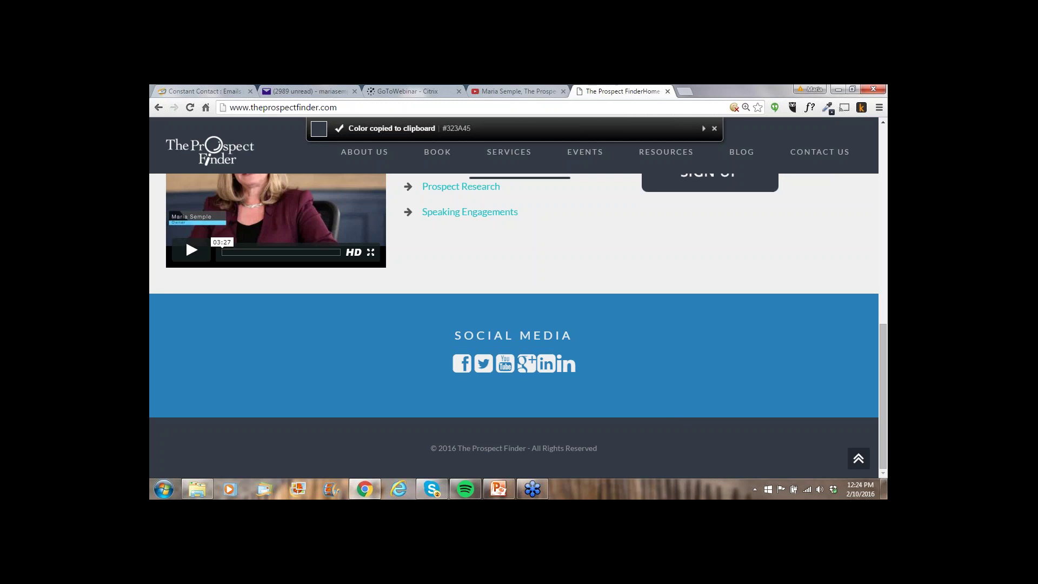
# - Return to the email editor and set the title background color to the copied hex value #323A45
pyautogui.click(187, 91)
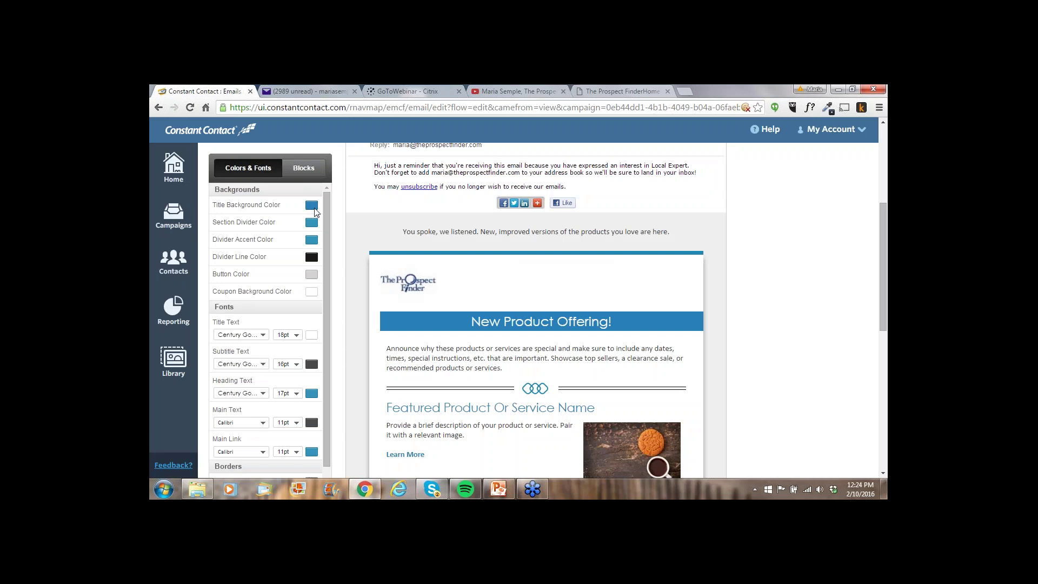
pyautogui.click(312, 206)
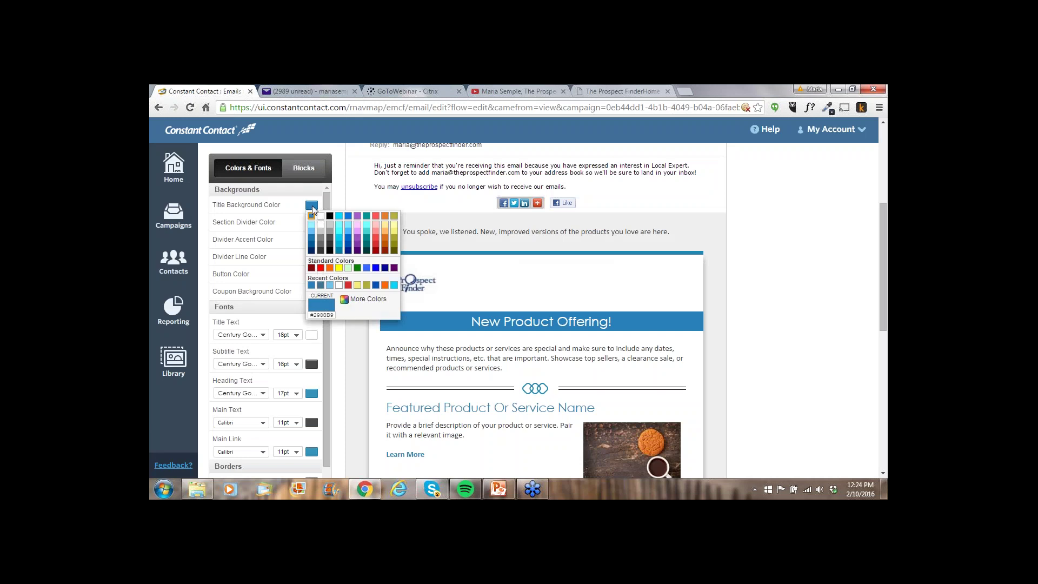
pyautogui.click(381, 299)
pyautogui.moveTo(375, 299); pyautogui.dragTo(346, 301)
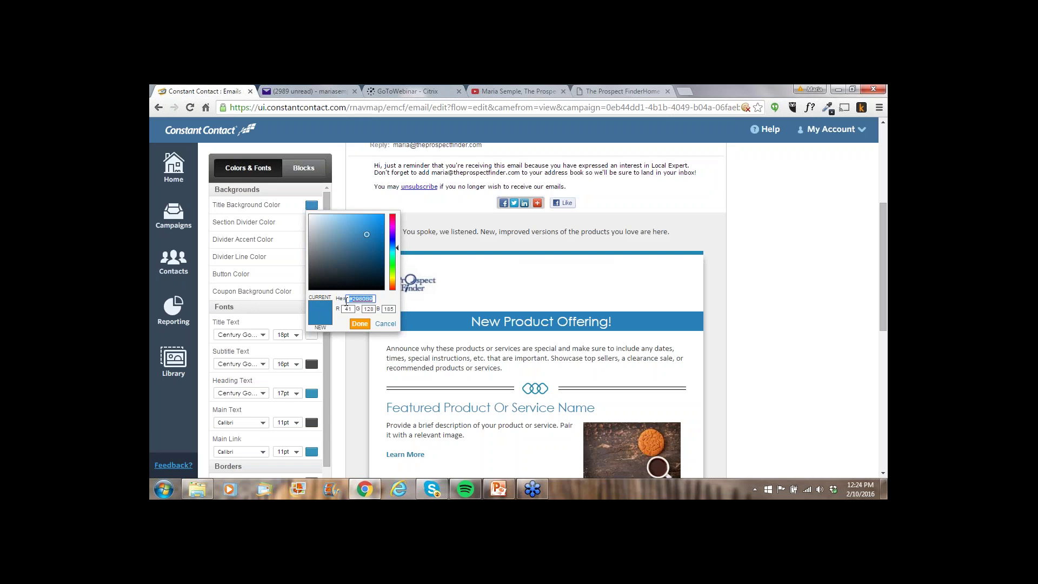
pyautogui.hotkey('ctrl', 'v')
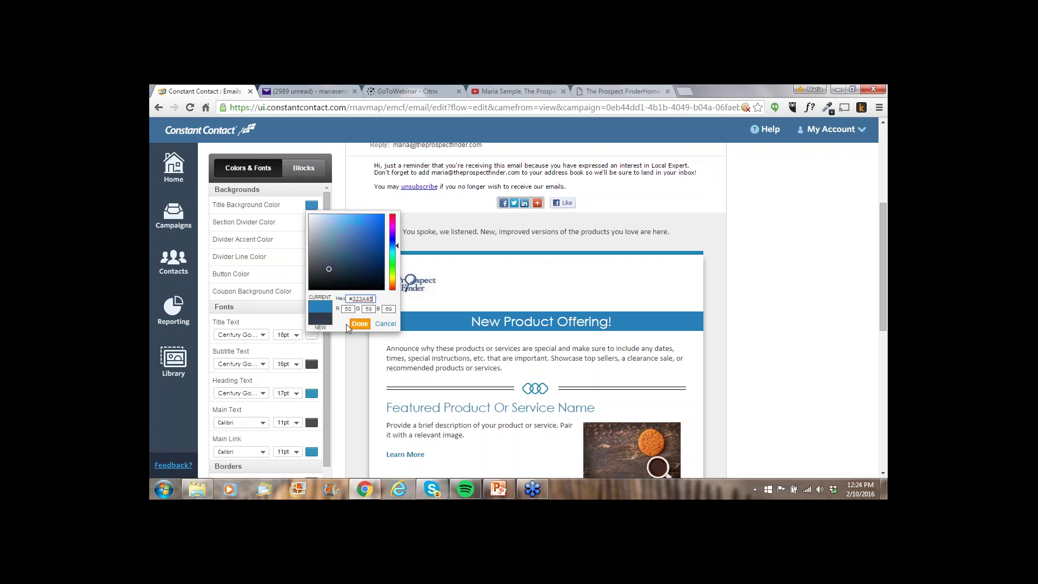
pyautogui.click(360, 324)
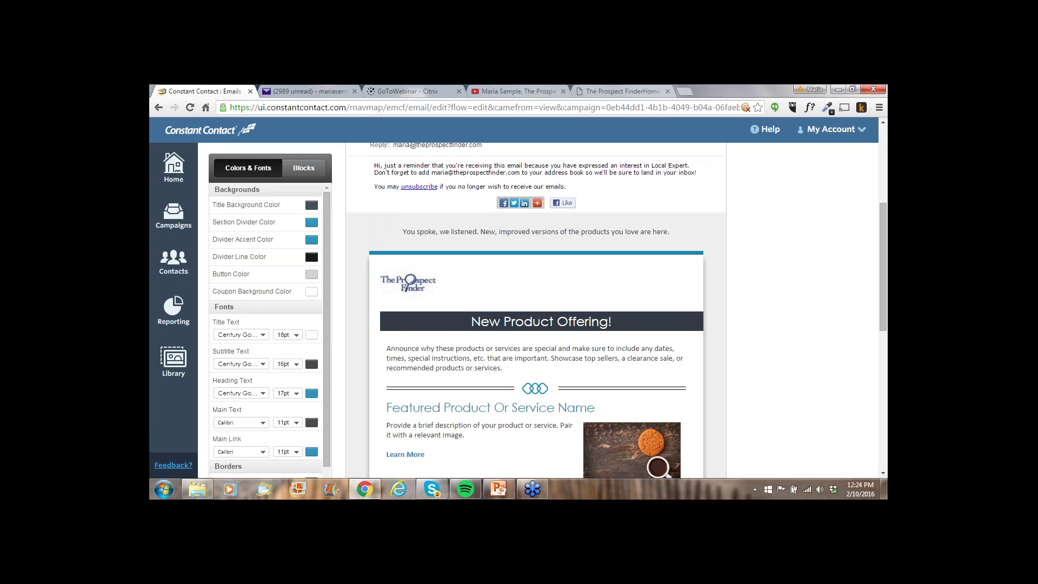
# - Delete the Triple Content block with the bulb image from the email and confirm the deletion
pyautogui.scroll(-4, 535, 308)
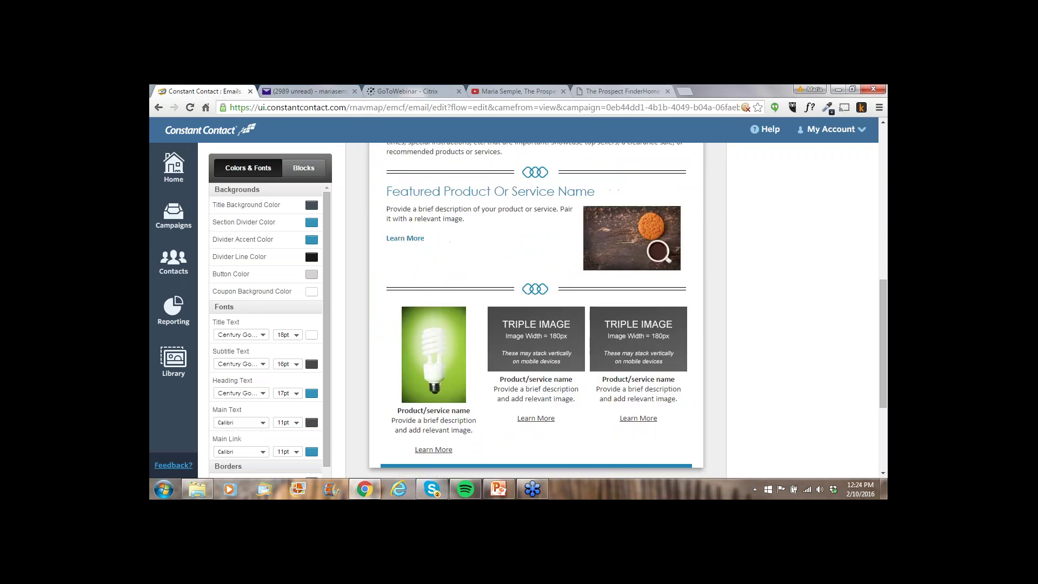
pyautogui.scroll(3, 535, 308)
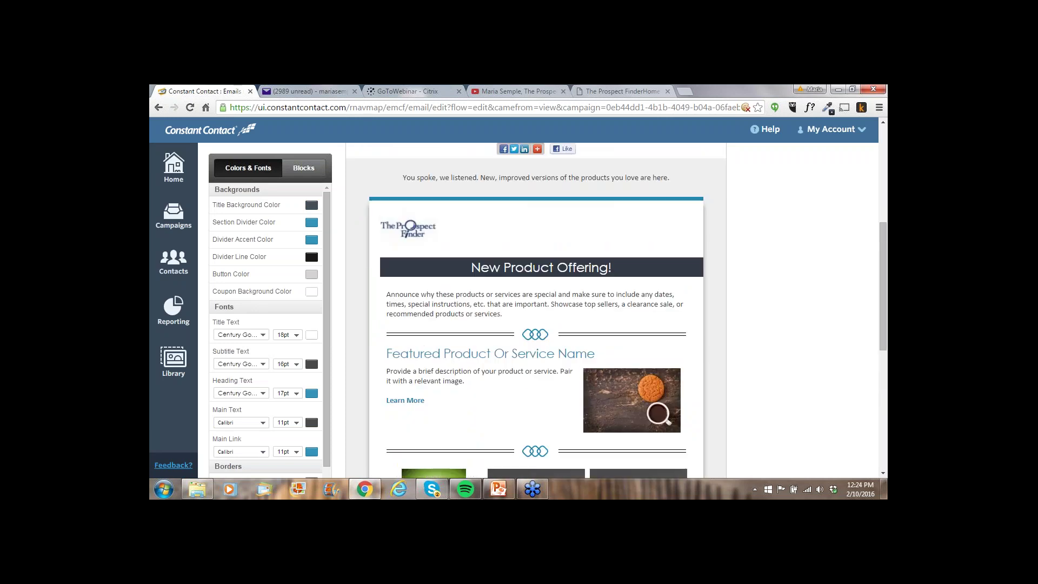
pyautogui.scroll(-2, 540, 372)
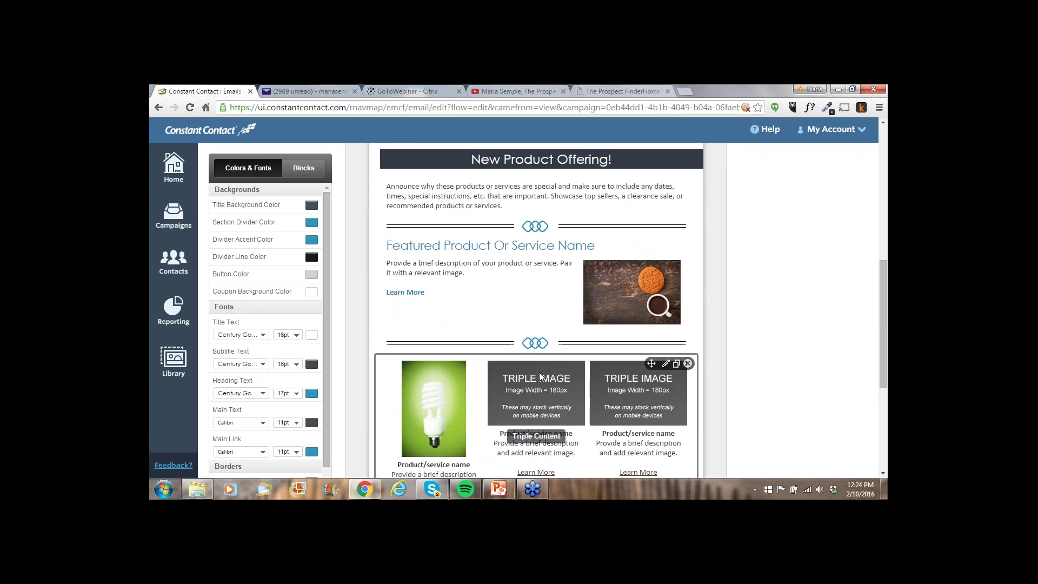
pyautogui.scroll(-2, 539, 372)
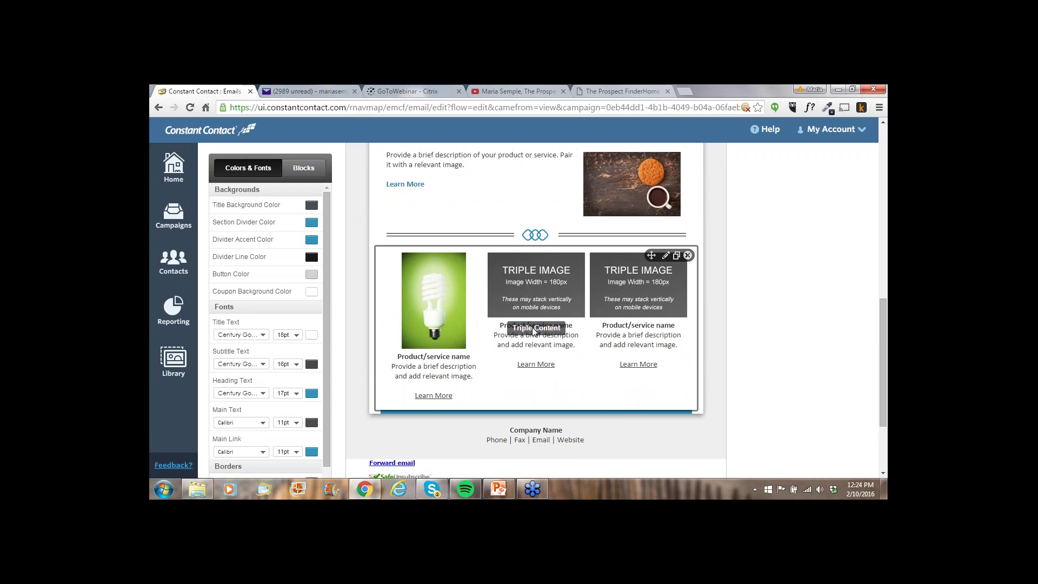
pyautogui.click(688, 255)
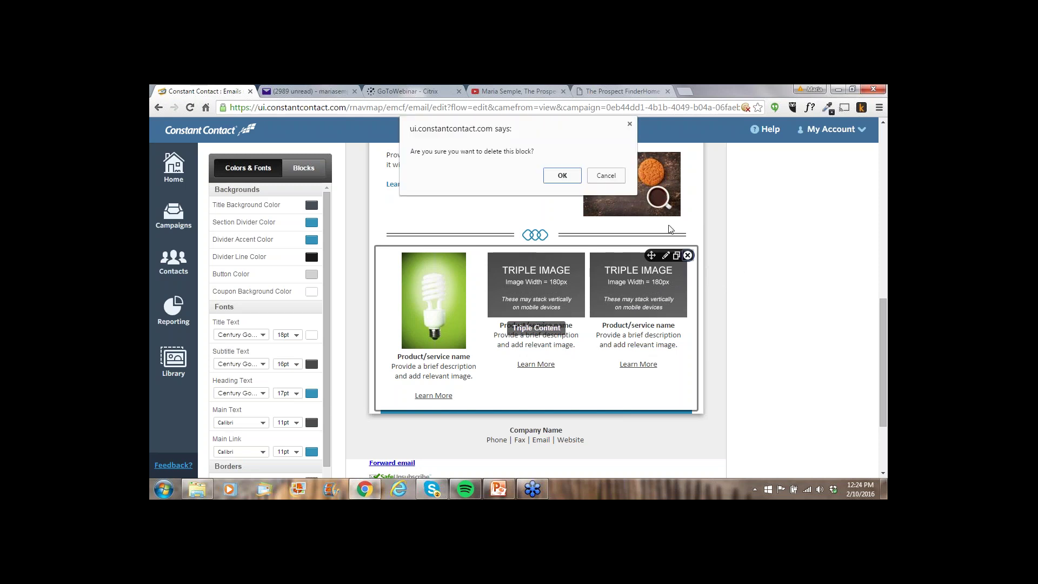
pyautogui.click(561, 176)
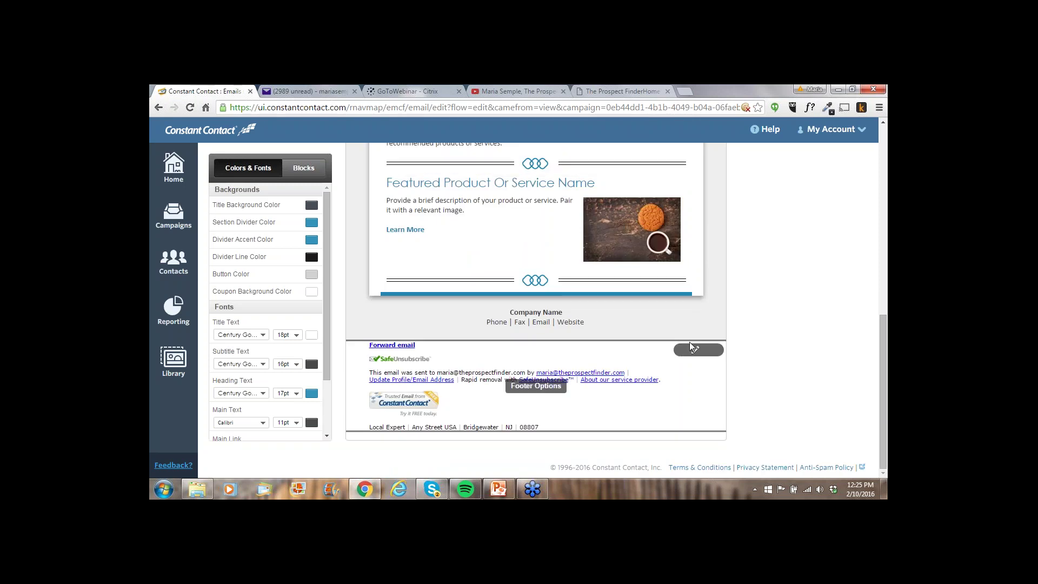
# - Show the available content blocks and add a Social Media block between the featured product content and the lower accent divider
pyautogui.scroll(2, 734, 286)
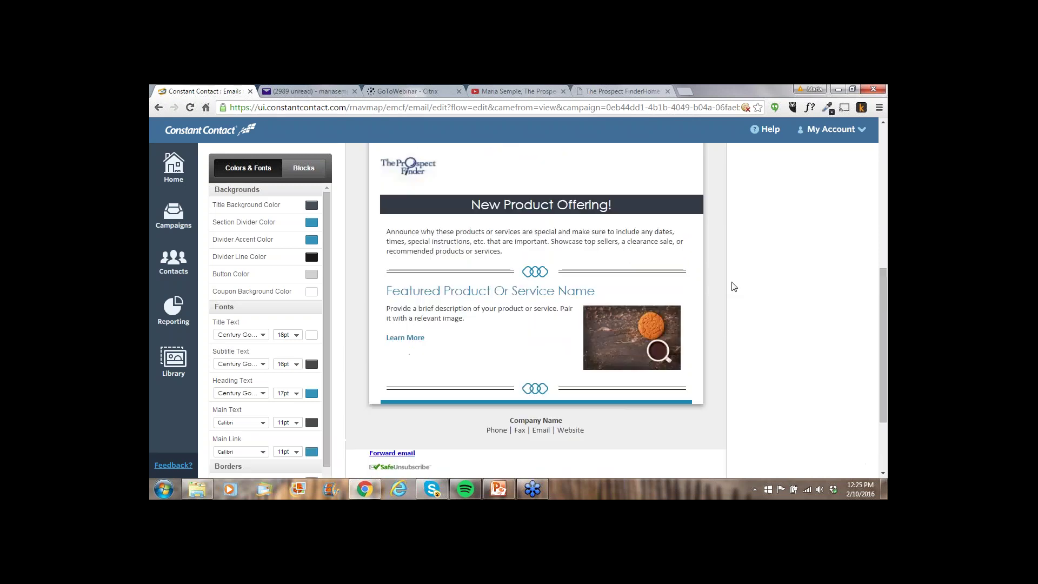
pyautogui.scroll(1, 733, 285)
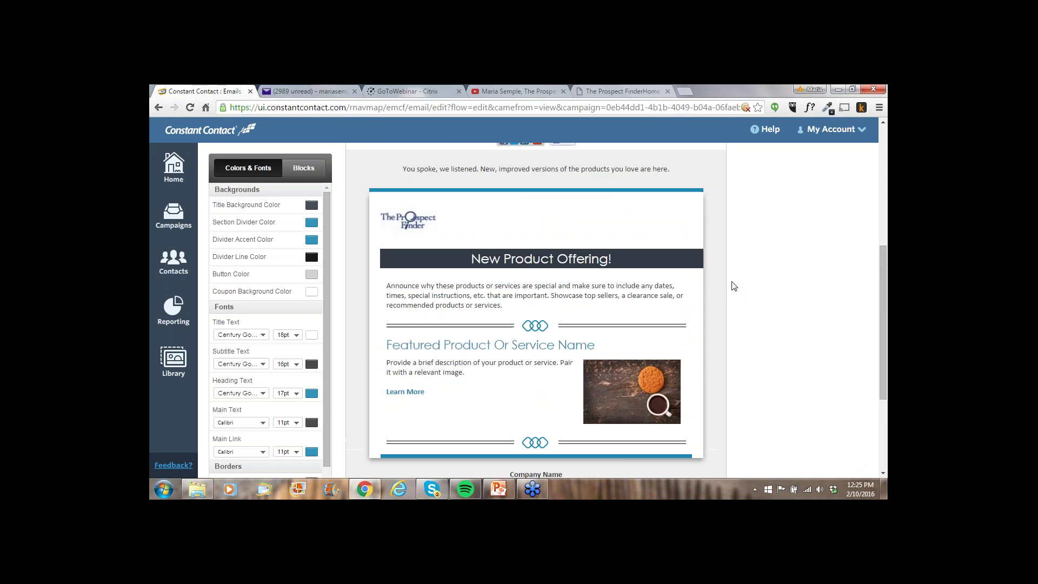
pyautogui.click(303, 167)
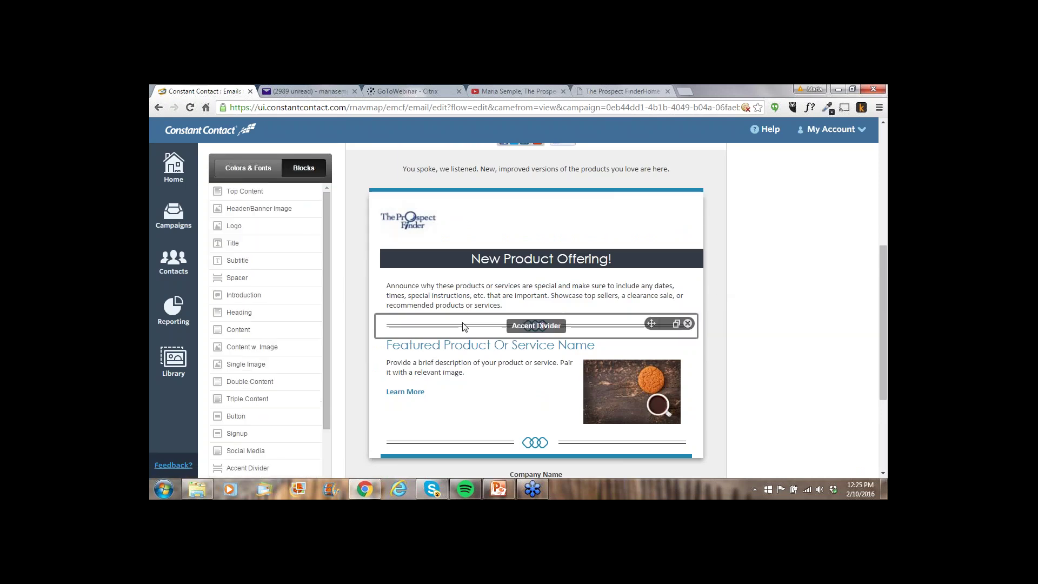
pyautogui.scroll(-1, 462, 326)
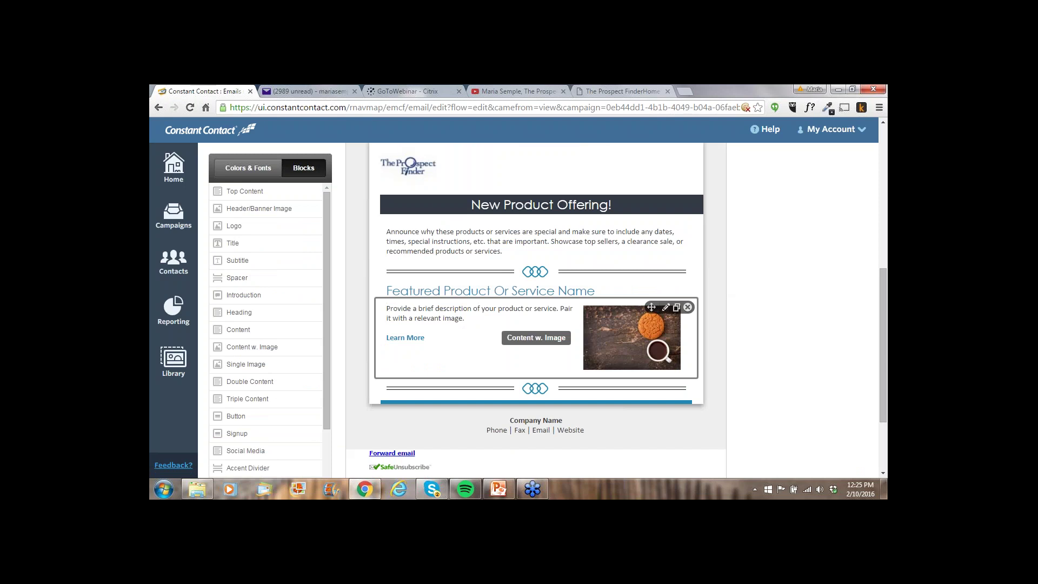
pyautogui.moveTo(327, 362); pyautogui.dragTo(332, 431)
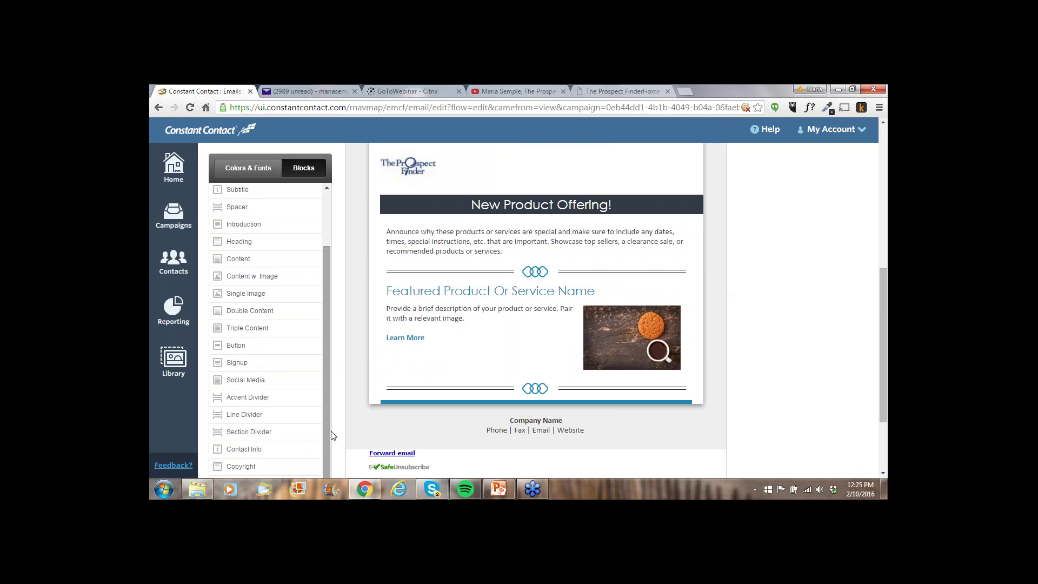
pyautogui.moveTo(332, 436); pyautogui.dragTo(326, 461)
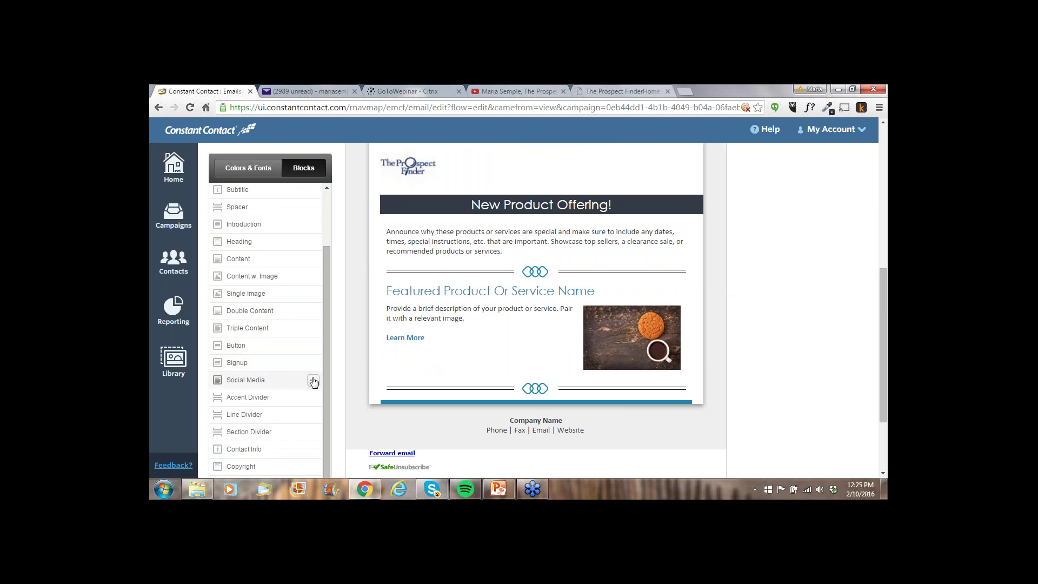
pyautogui.moveTo(312, 382); pyautogui.dragTo(501, 383)
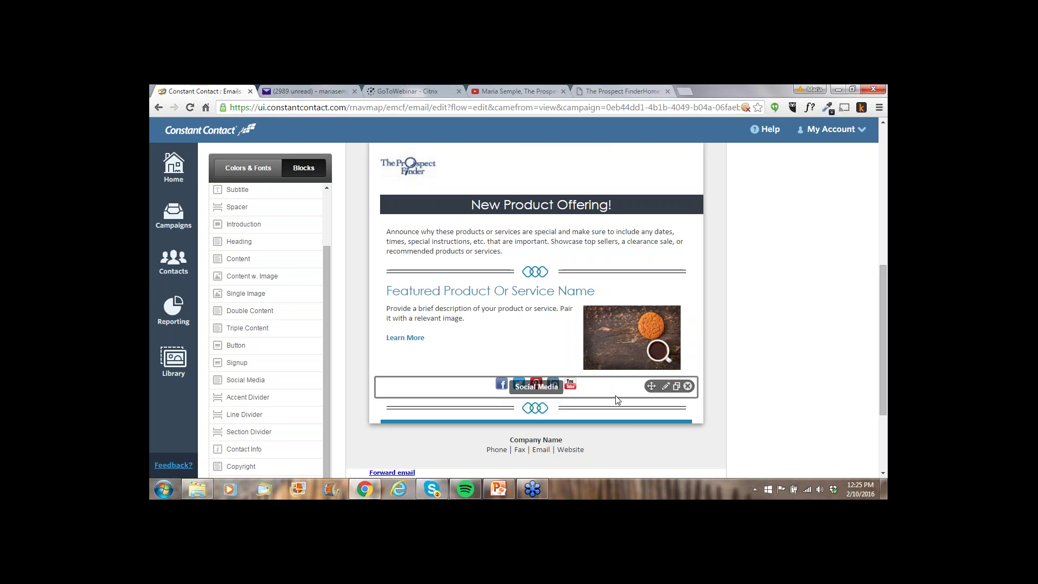
# - Open the Social Media block for editing and delete its Pinterest icon
pyautogui.click(665, 387)
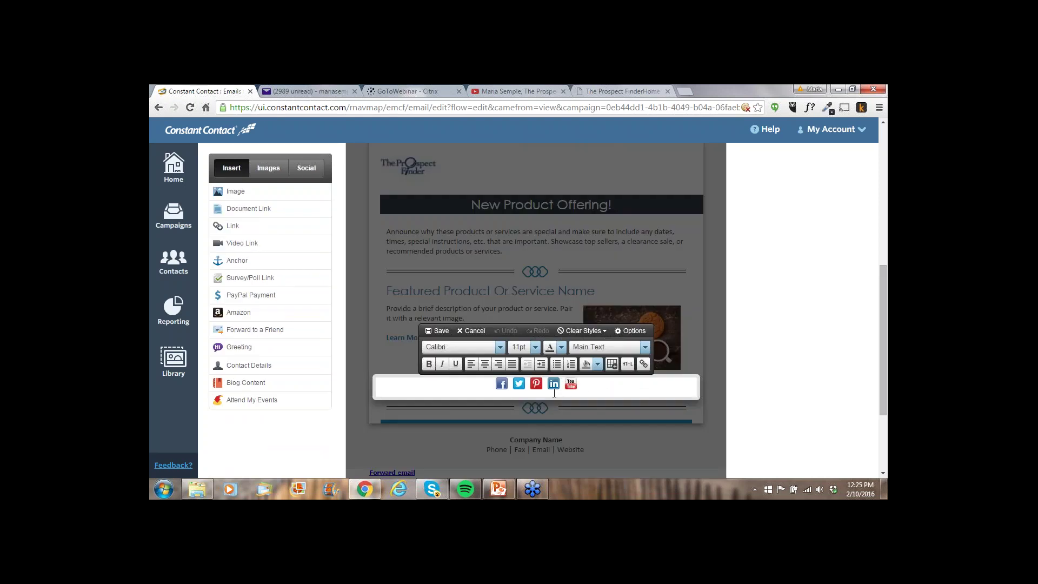
pyautogui.moveTo(539, 393)
pyautogui.click(538, 391)
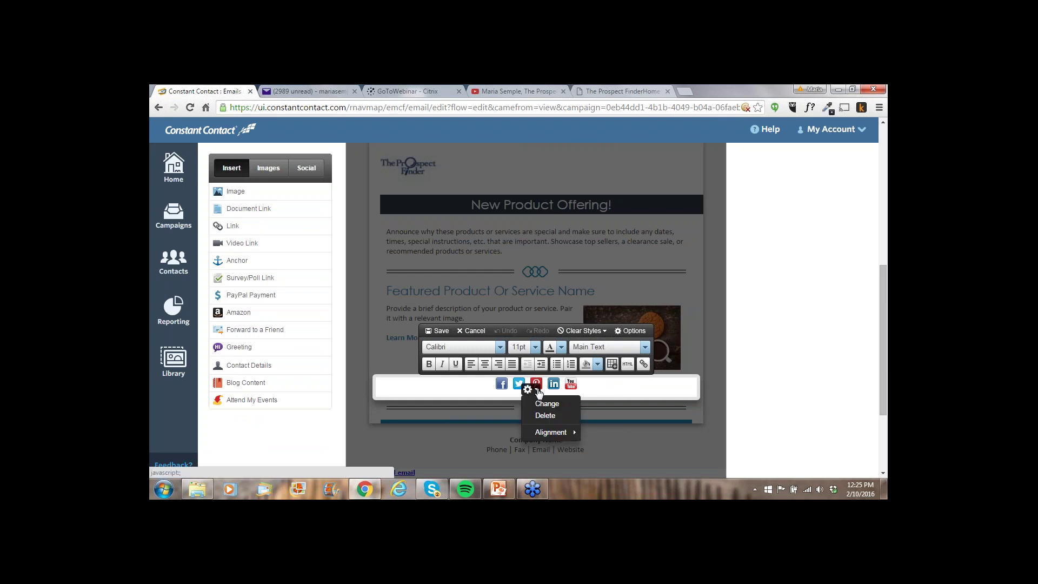
pyautogui.click(539, 415)
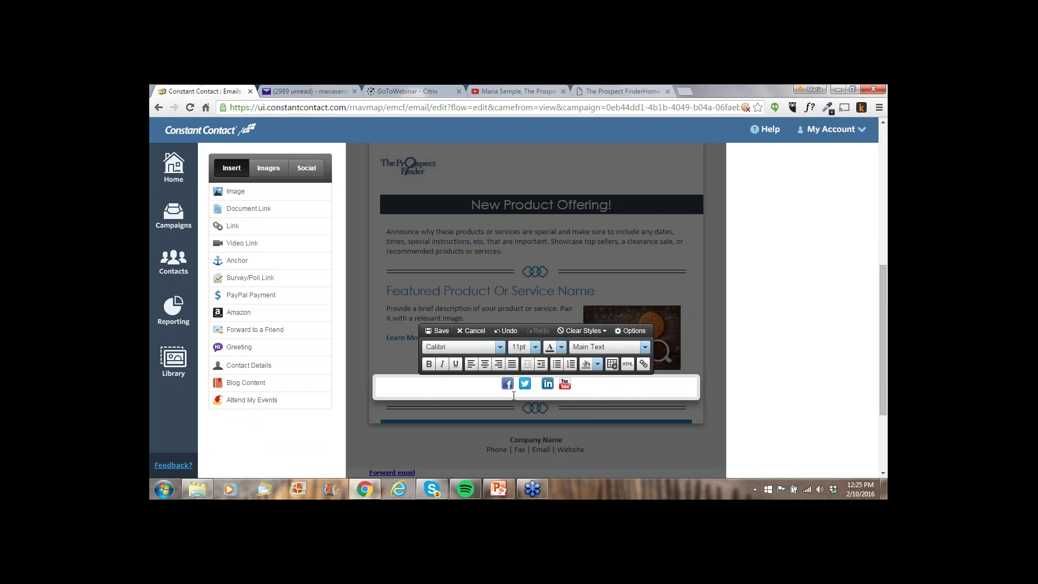
pyautogui.moveTo(510, 391)
pyautogui.click(508, 387)
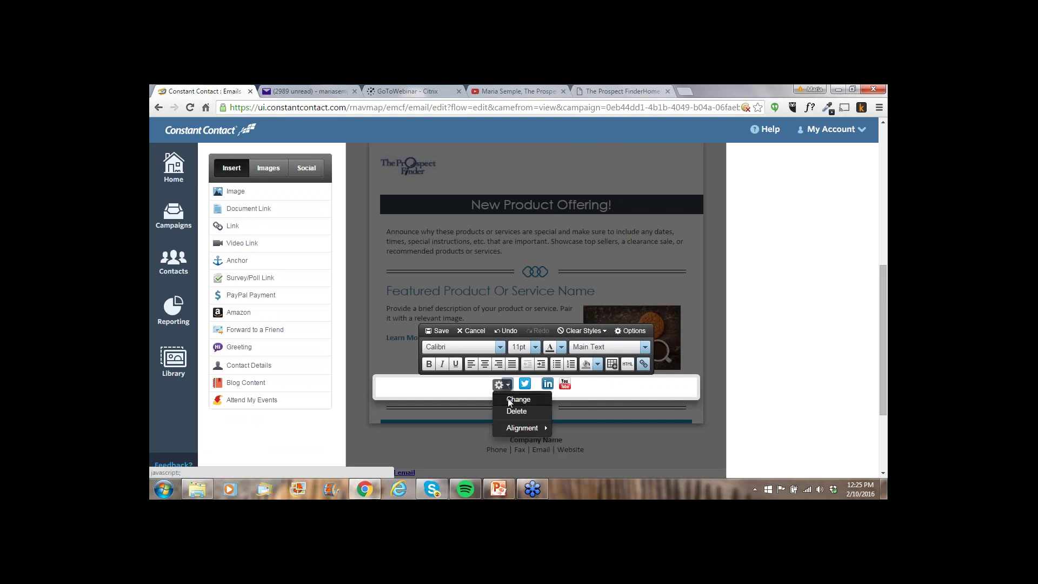
pyautogui.click(508, 399)
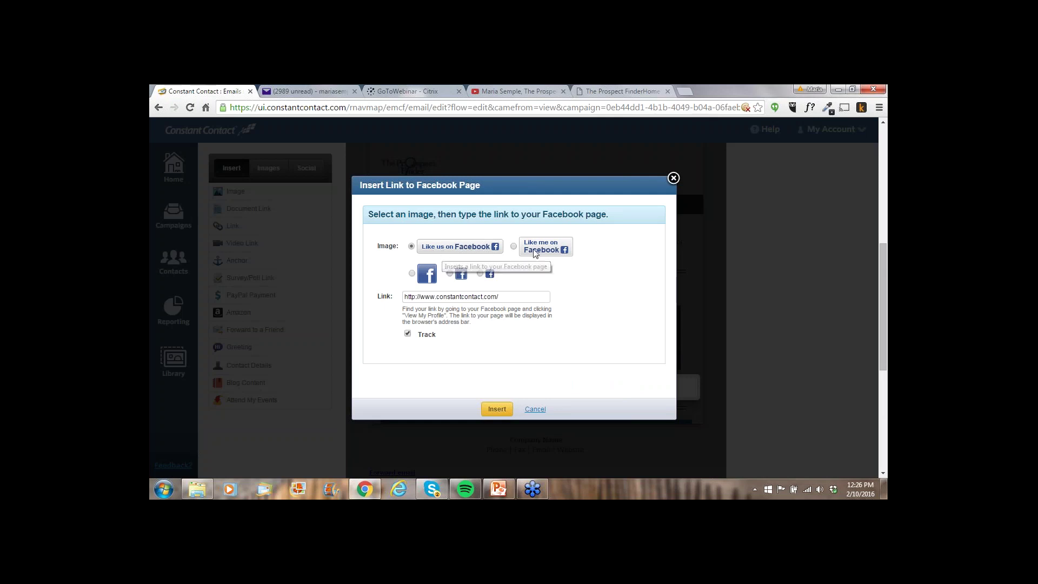
pyautogui.click(449, 274)
pyautogui.moveTo(500, 297); pyautogui.dragTo(388, 296)
pyautogui.write('ht')
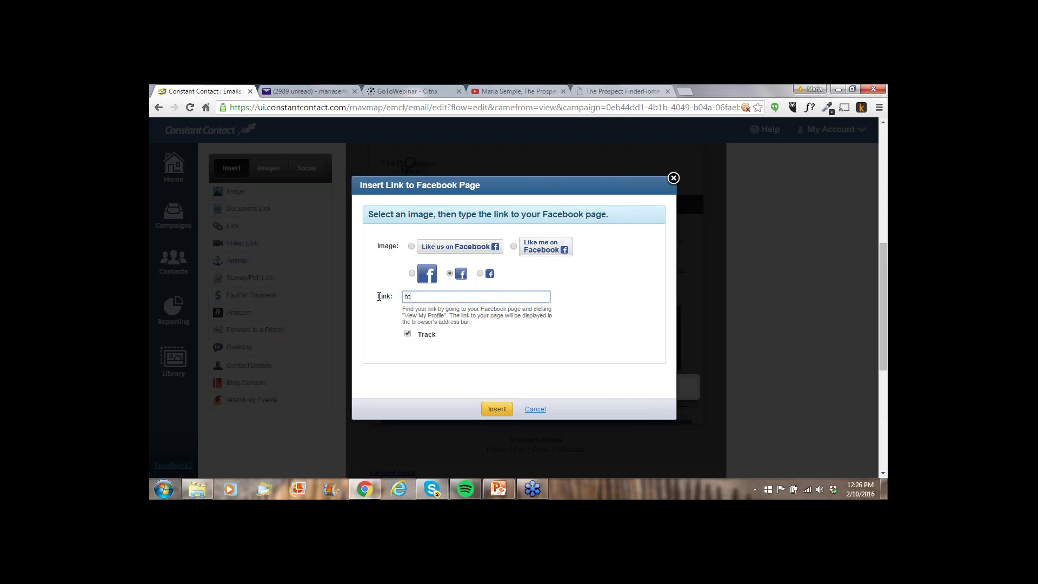
pyautogui.write('tp://www.facebook.com/theprospec')
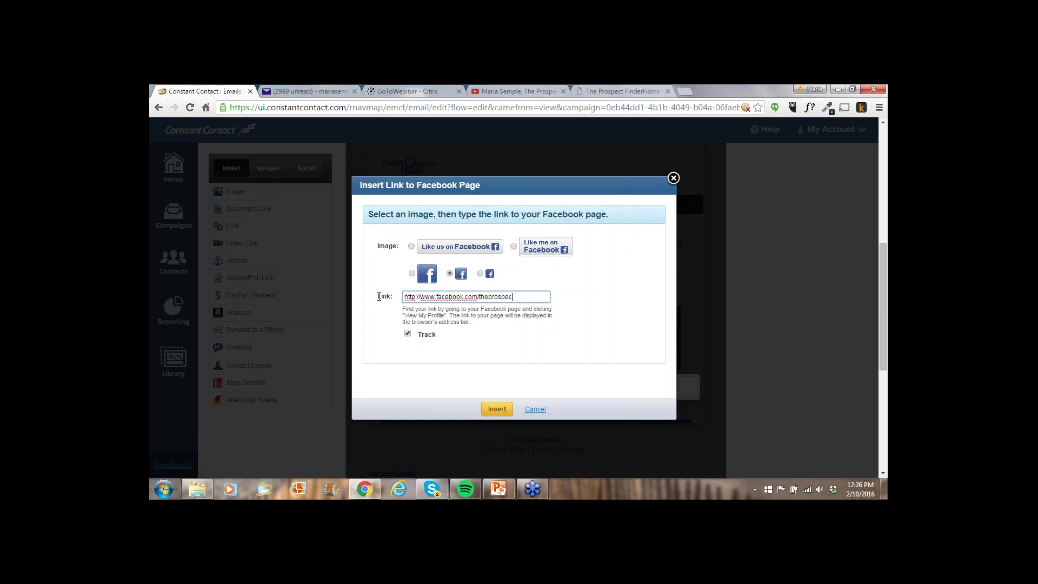
pyautogui.write('tfinder')
pyautogui.click(494, 409)
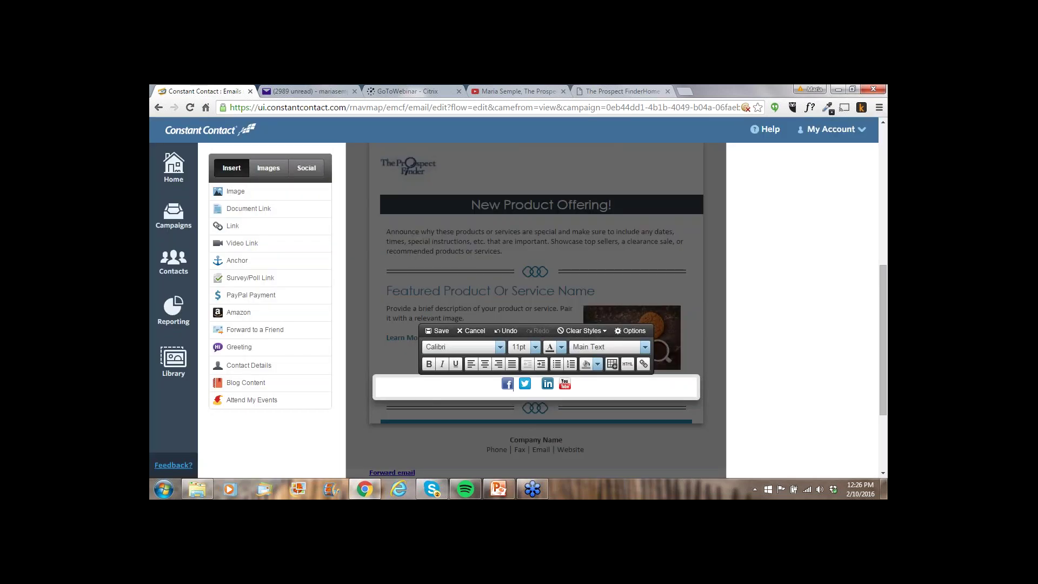
pyautogui.click(438, 331)
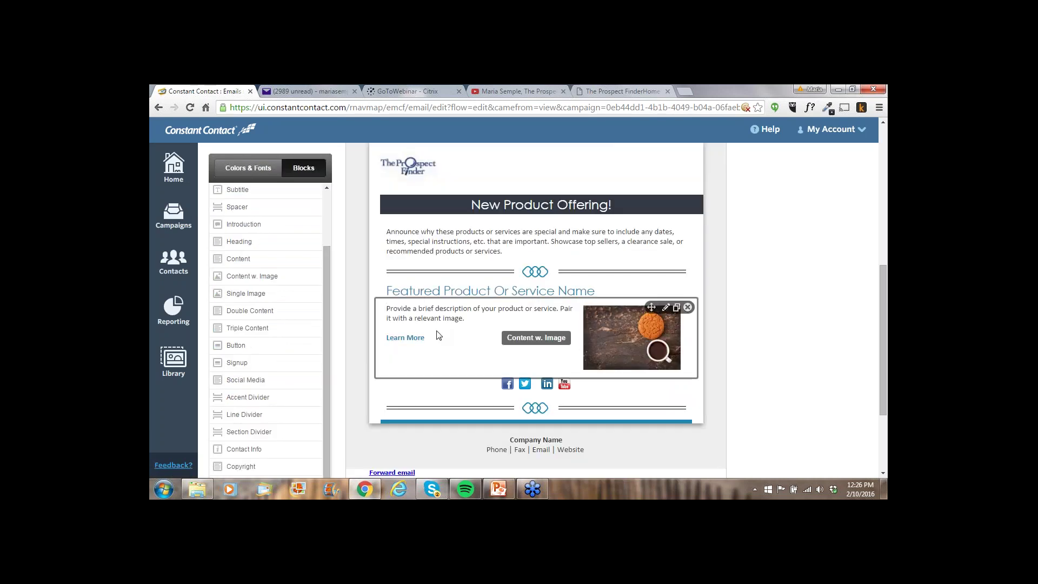
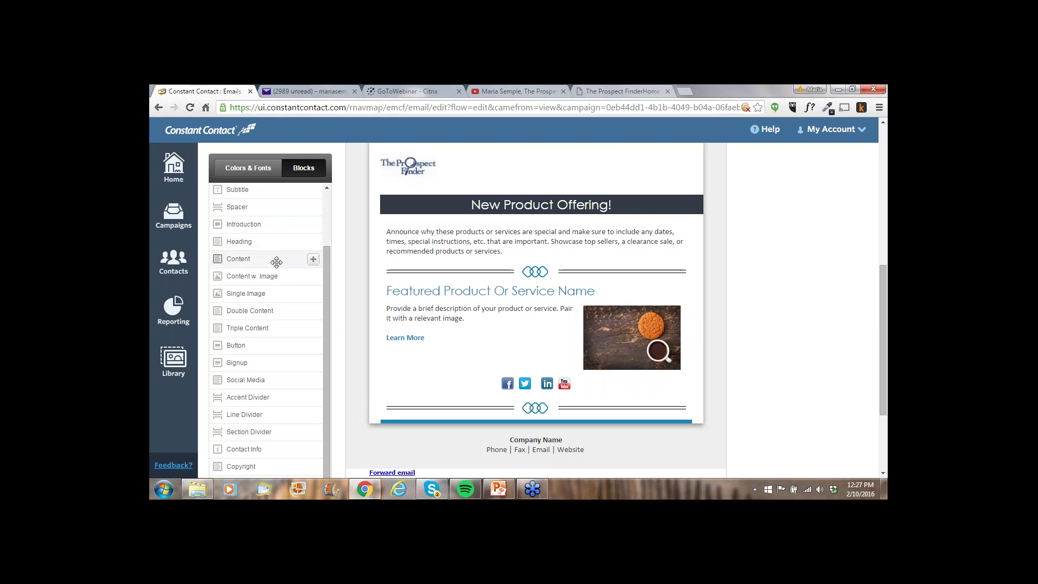
# - Add a Content block below the introduction text and separate the two with a duplicate of the accent divider
pyautogui.moveTo(304, 270); pyautogui.dragTo(566, 278)
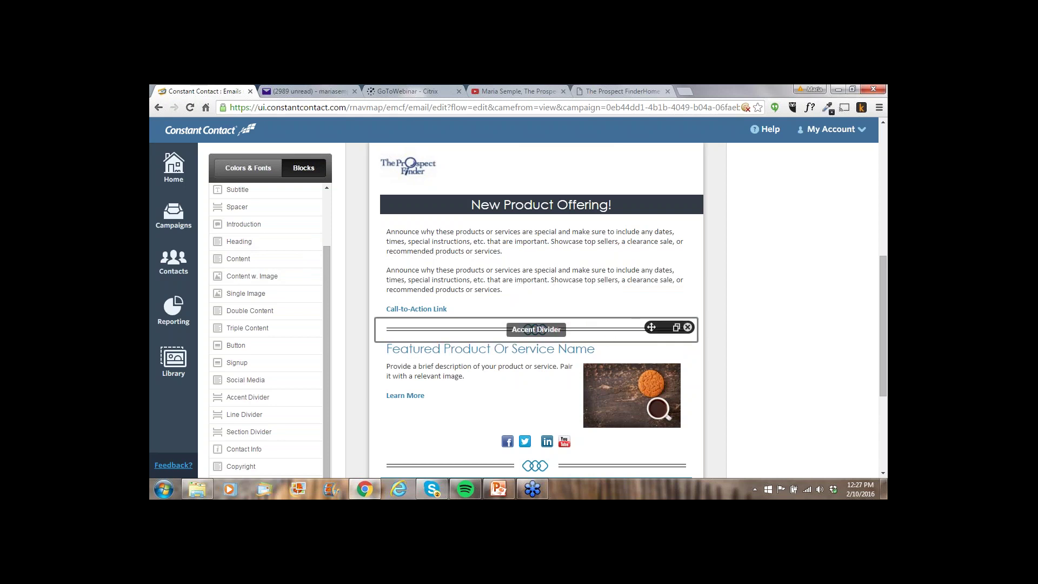
pyautogui.click(676, 328)
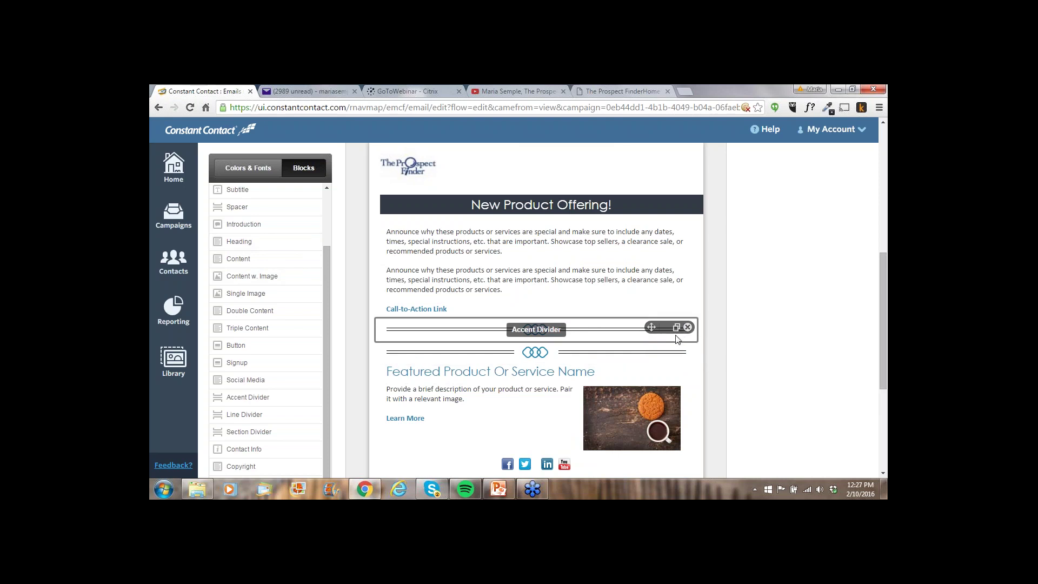
pyautogui.moveTo(651, 327); pyautogui.dragTo(641, 271)
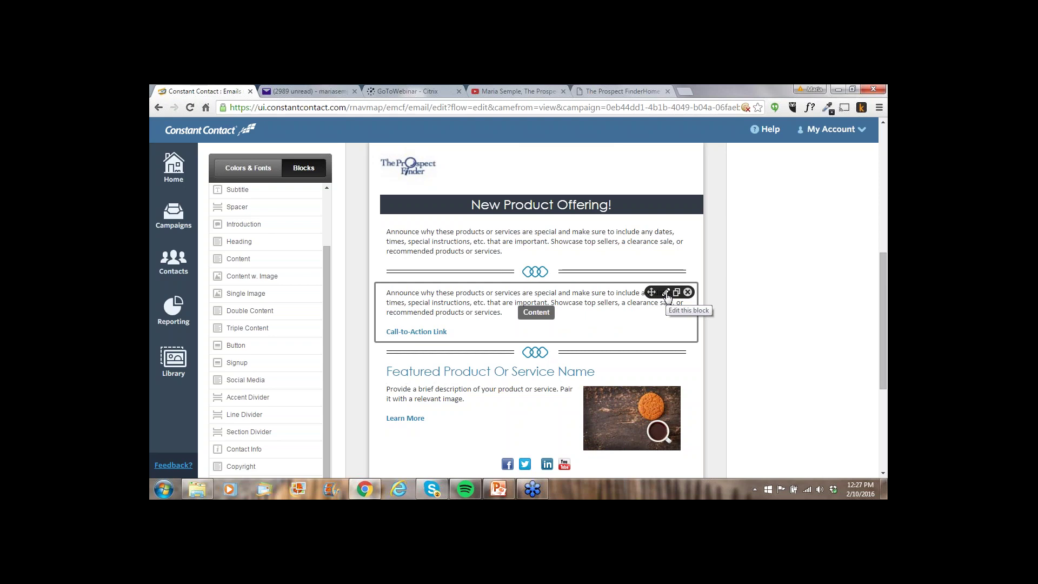
# - Open the Content block between the two accent dividers for editing and delete its "Call-to-Action Link" text
pyautogui.click(665, 293)
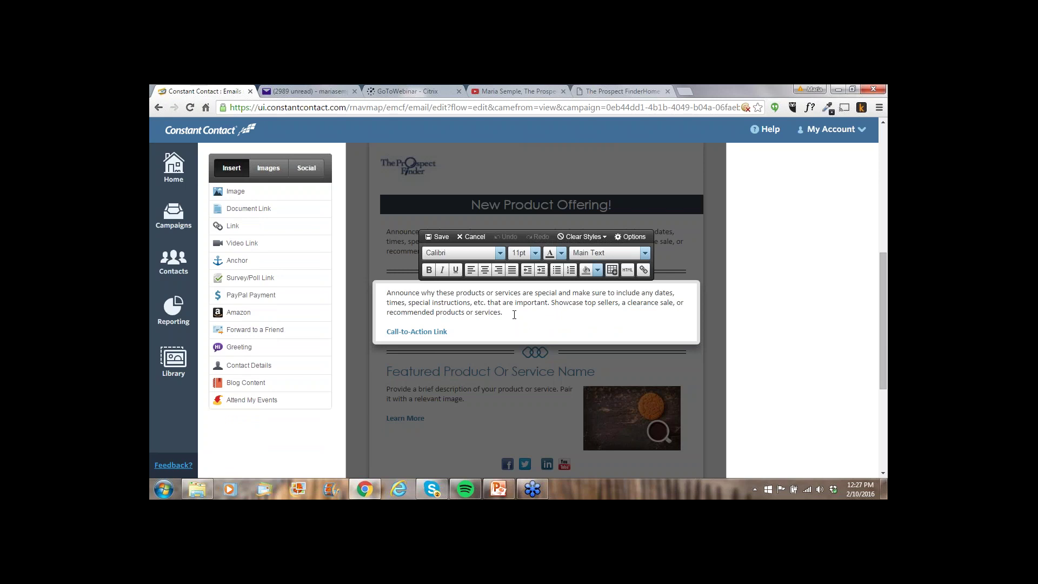
pyautogui.moveTo(448, 332); pyautogui.dragTo(384, 291)
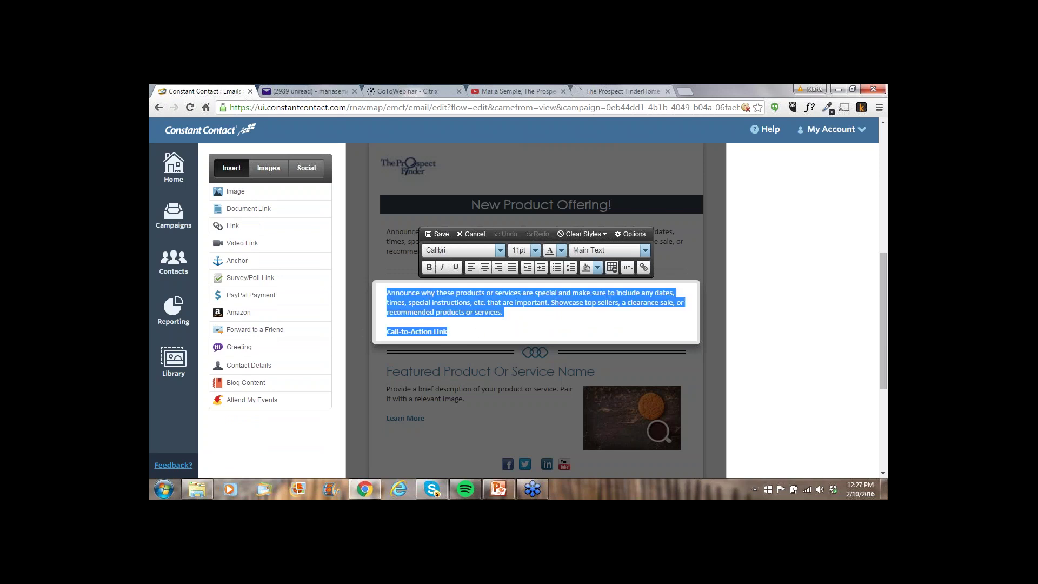
pyautogui.moveTo(449, 332); pyautogui.dragTo(386, 338)
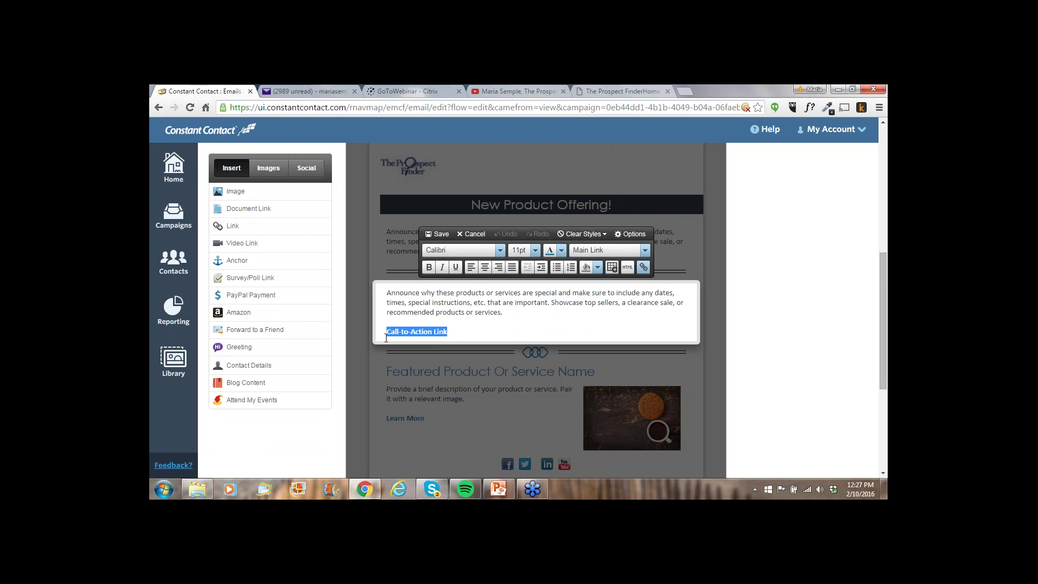
pyautogui.press('Delete')
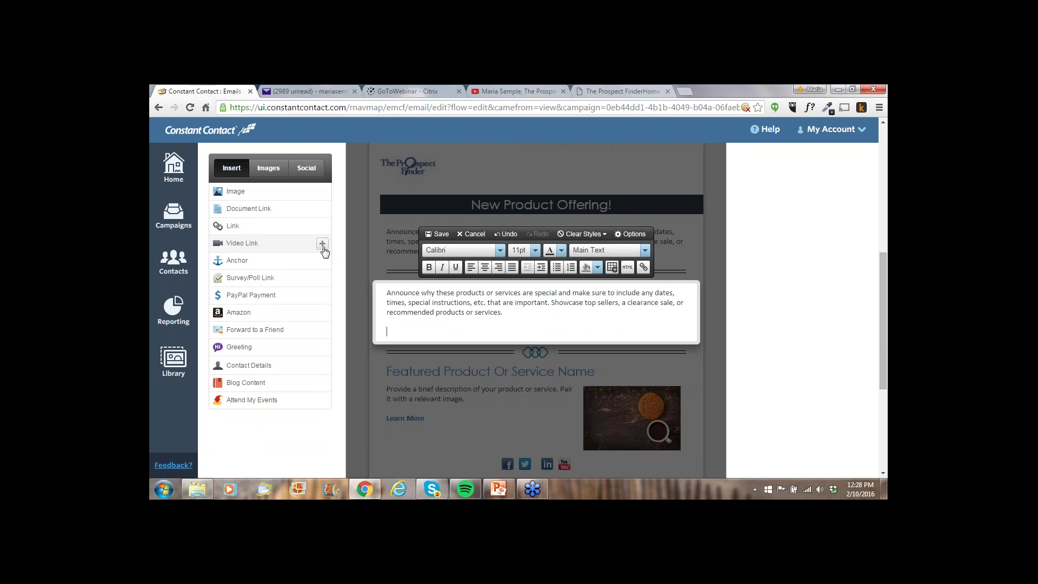
# - Start inserting a video link in the block, then switch to YouTube and get the Company Overview video's share link
pyautogui.click(322, 244)
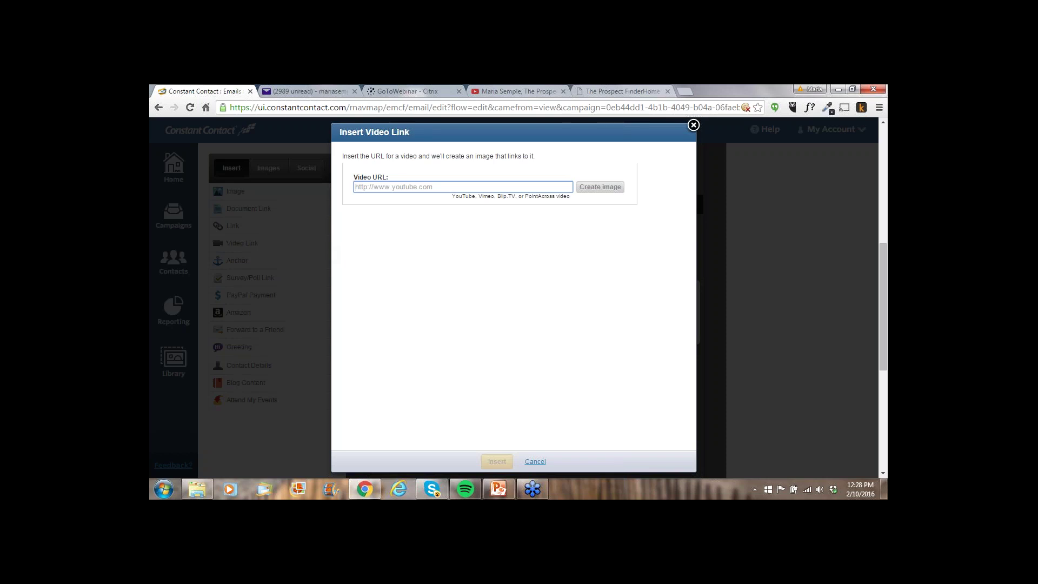
pyautogui.click(502, 96)
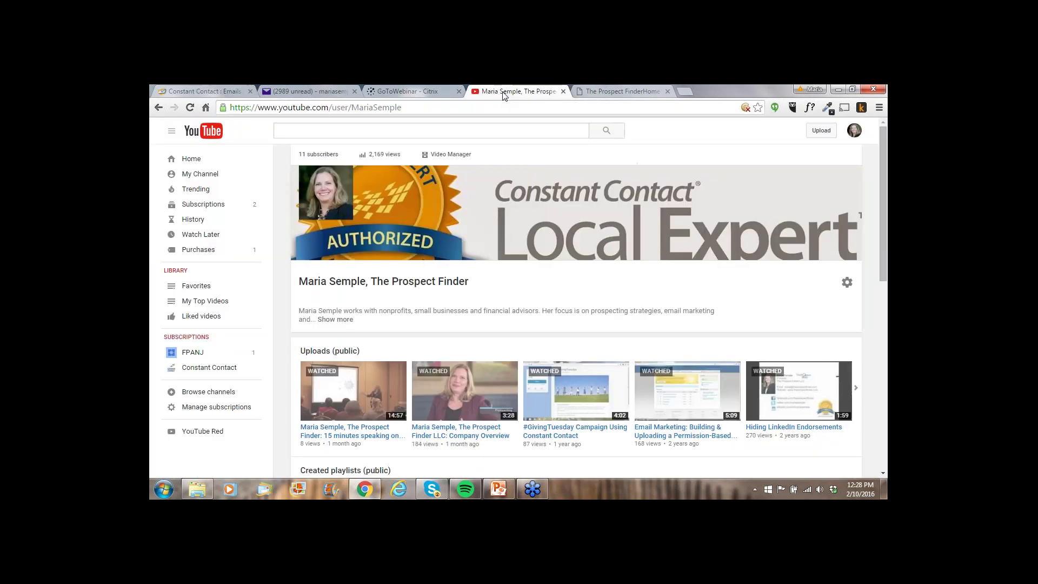
pyautogui.scroll(-1, 528, 330)
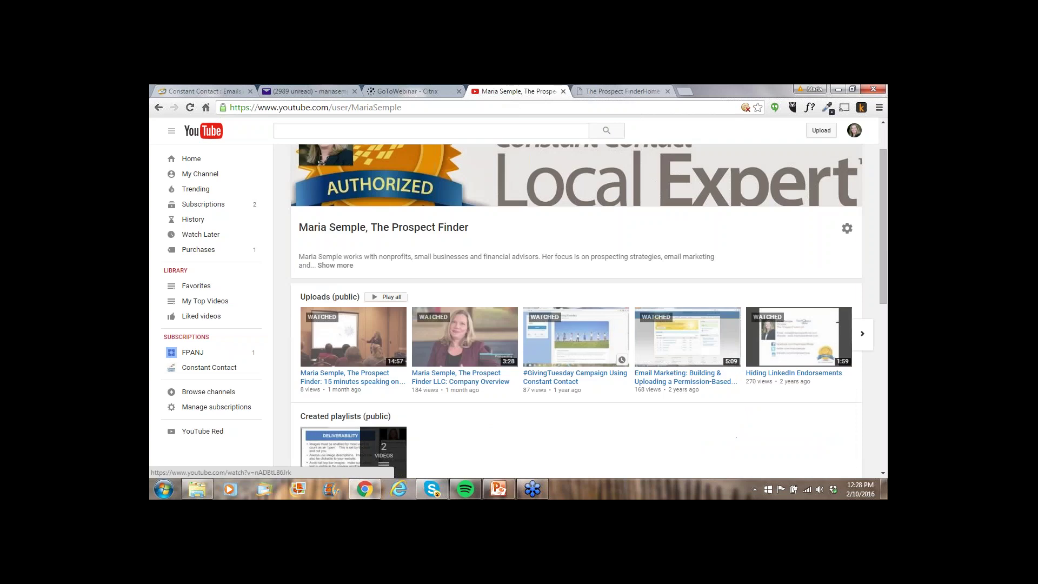
pyautogui.click(454, 345)
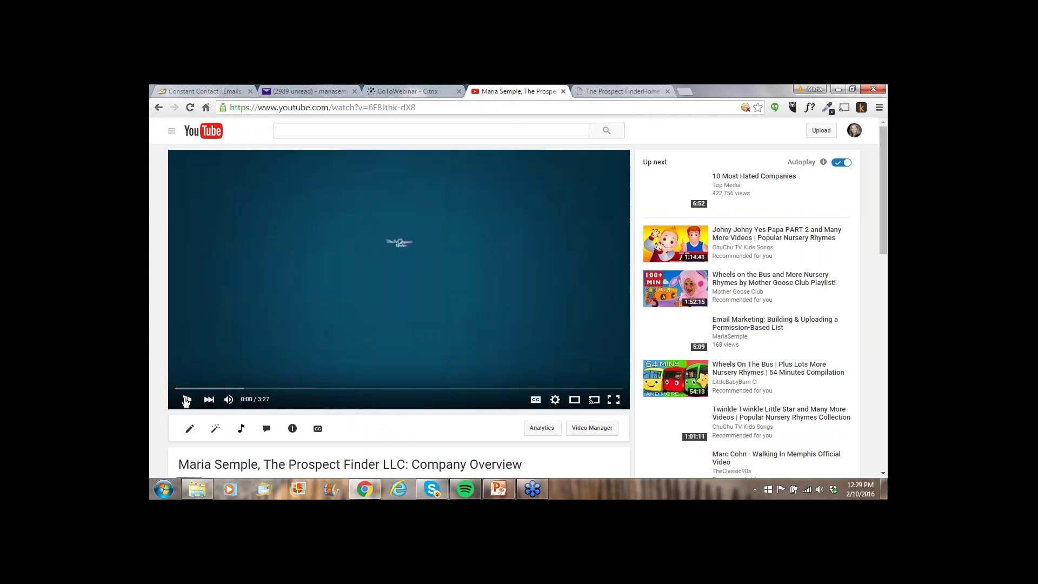
pyautogui.scroll(-2, 407, 393)
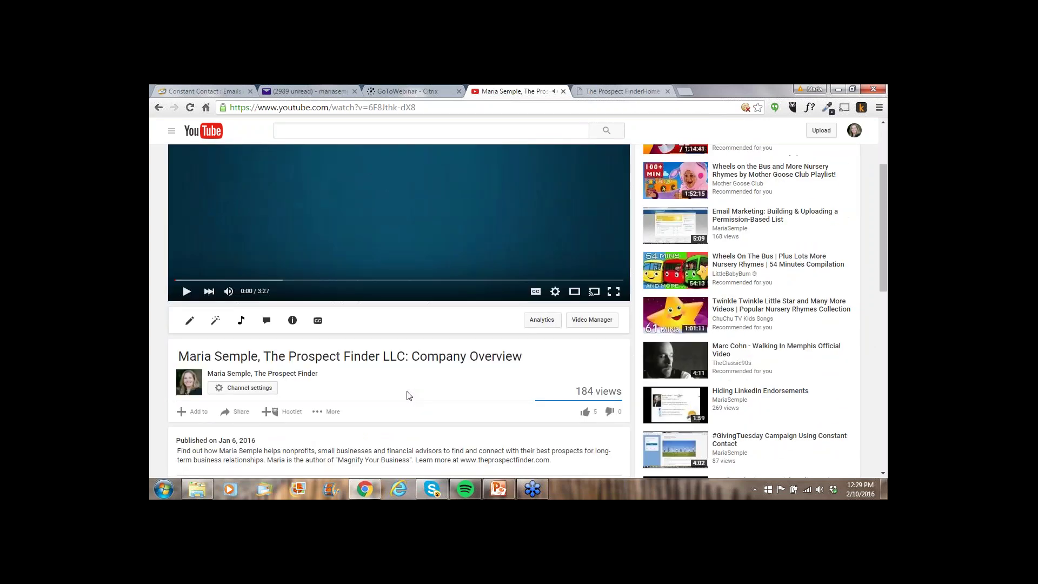
pyautogui.scroll(-1, 407, 396)
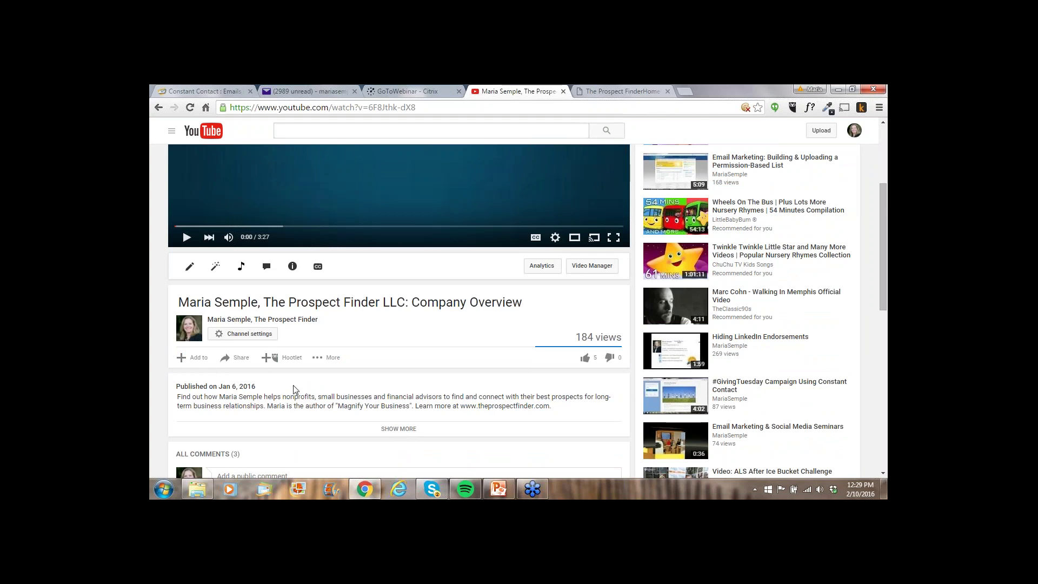
pyautogui.scroll(-1, 295, 389)
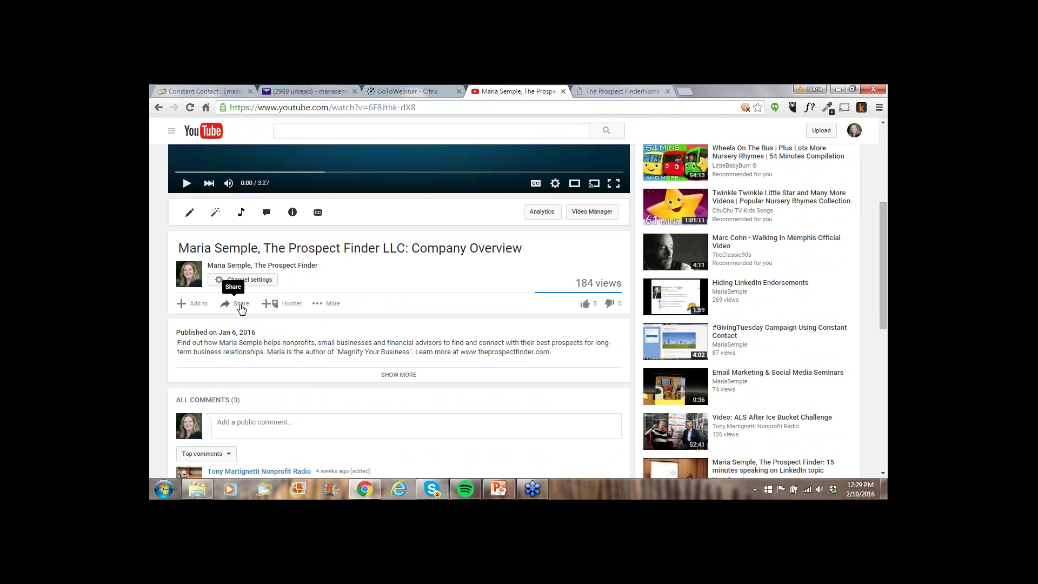
pyautogui.click(240, 306)
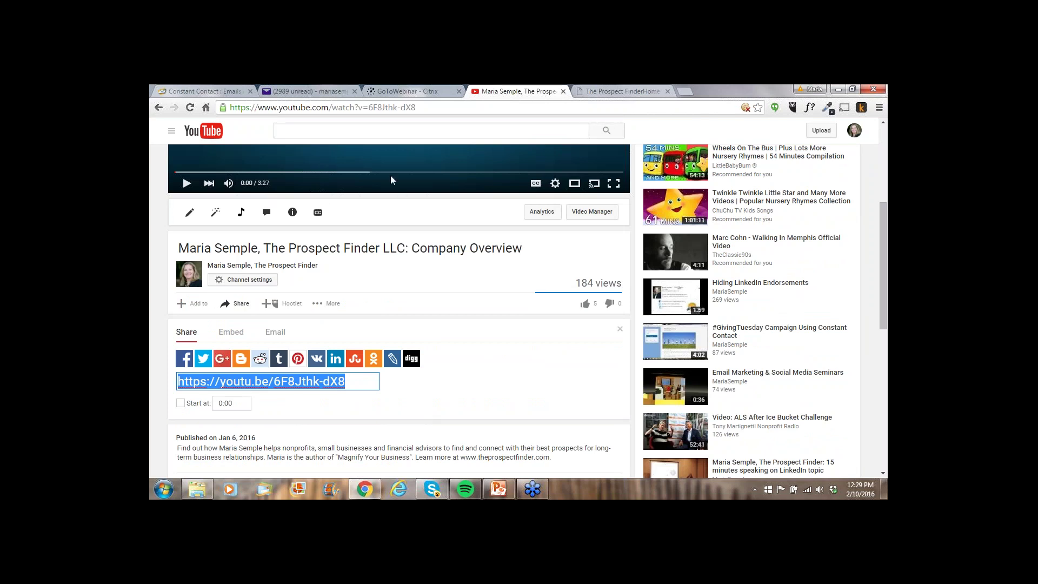
pyautogui.click(221, 95)
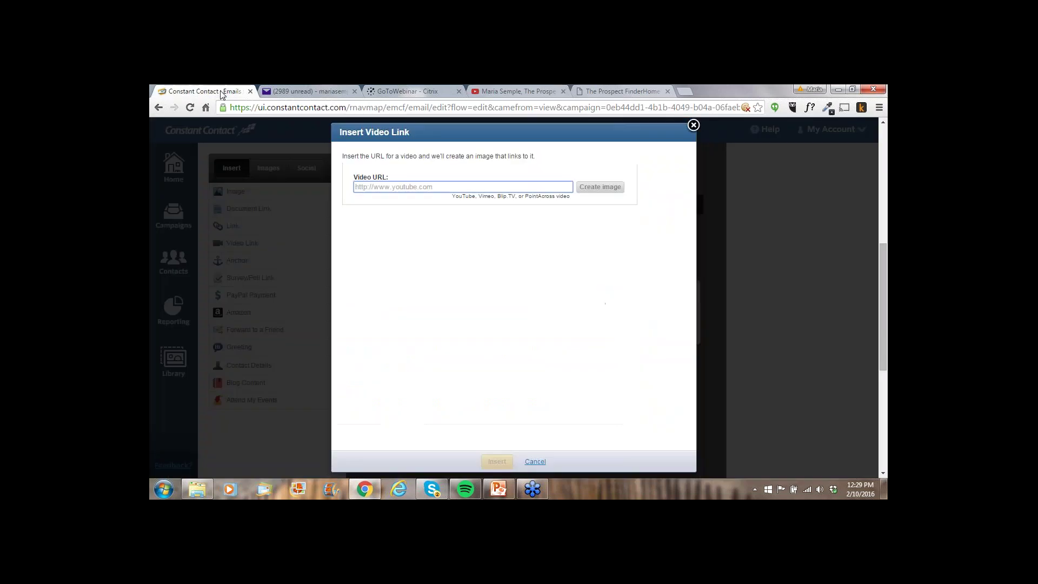
pyautogui.click(396, 188)
pyautogui.click(396, 188)
pyautogui.write('https://youtu.be/6F8Jthk-dX8')
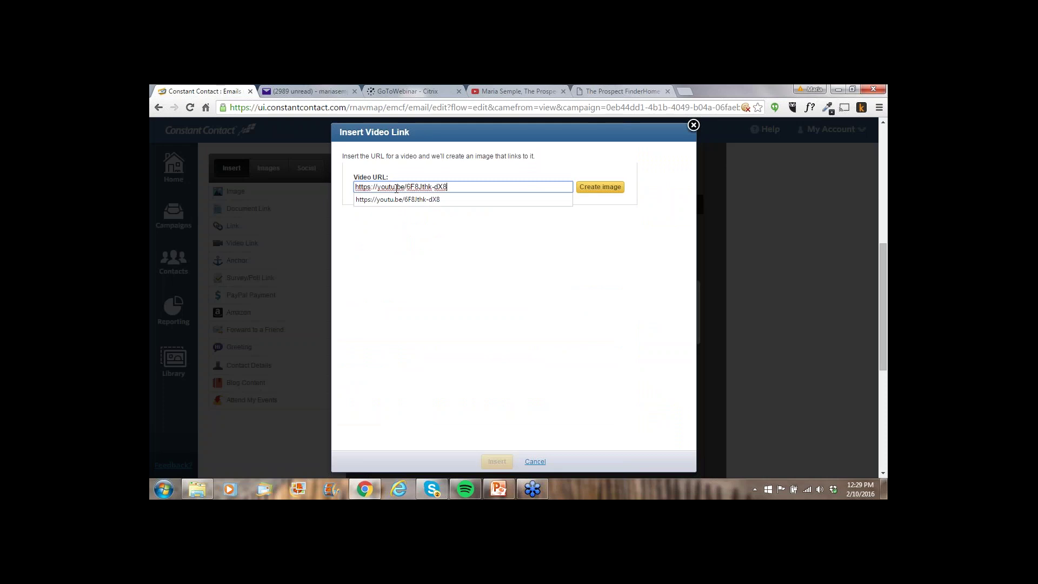
pyautogui.click(601, 188)
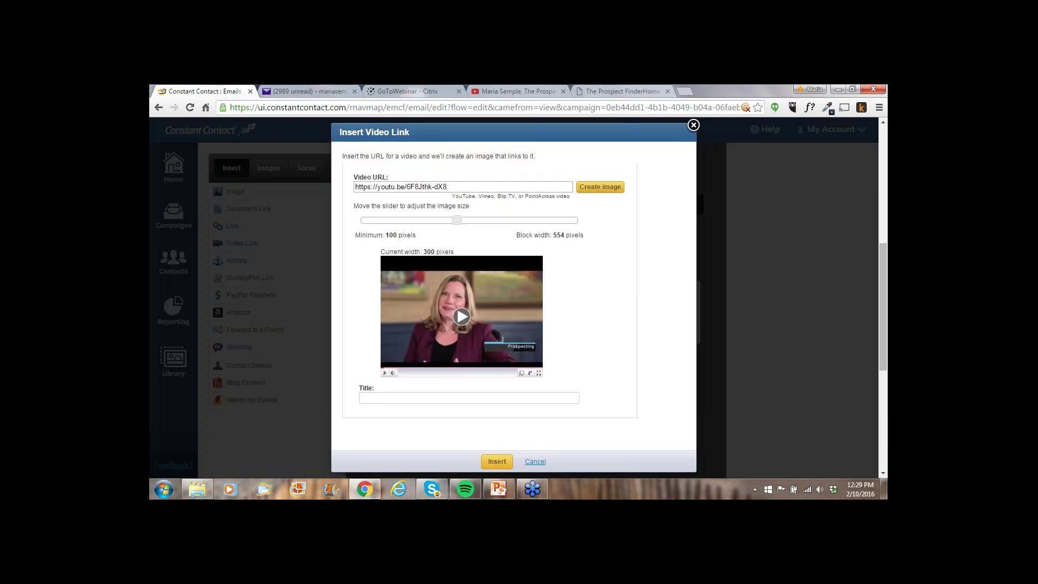
# - Set the video image width to 340 pixels, title it "[3 min. video: Firm Overview]", insert it and save the block
pyautogui.click(455, 219)
pyautogui.moveTo(455, 219); pyautogui.dragTo(477, 225)
pyautogui.click(464, 413)
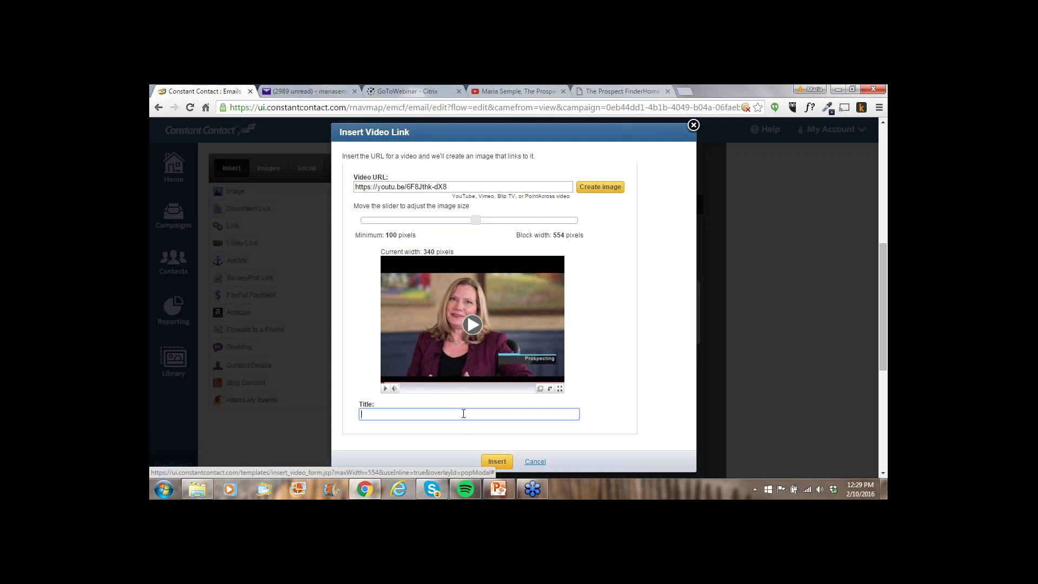
pyautogui.write('[')
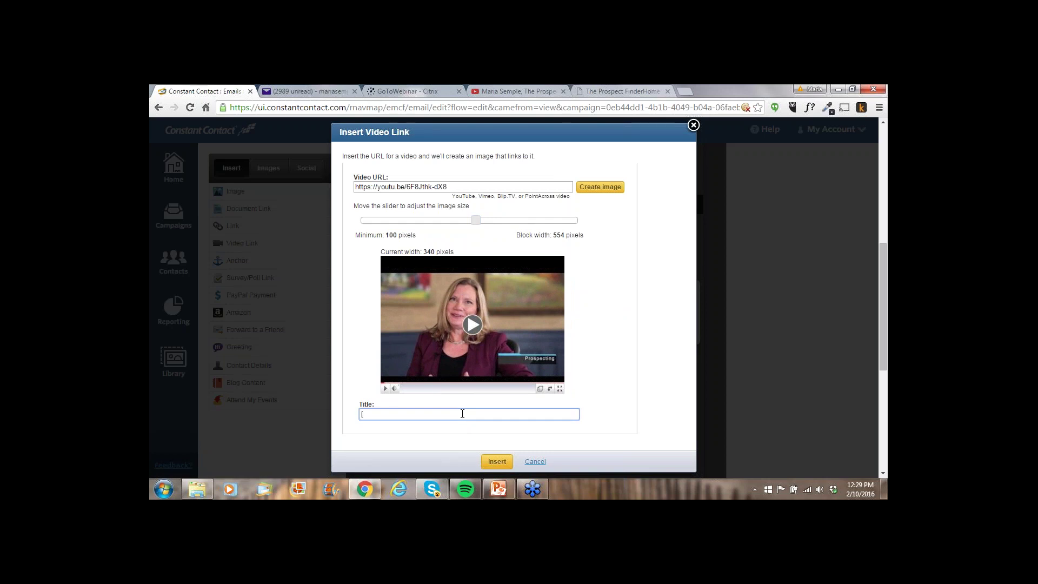
pyautogui.write('3 min. video:  Firm Overview]')
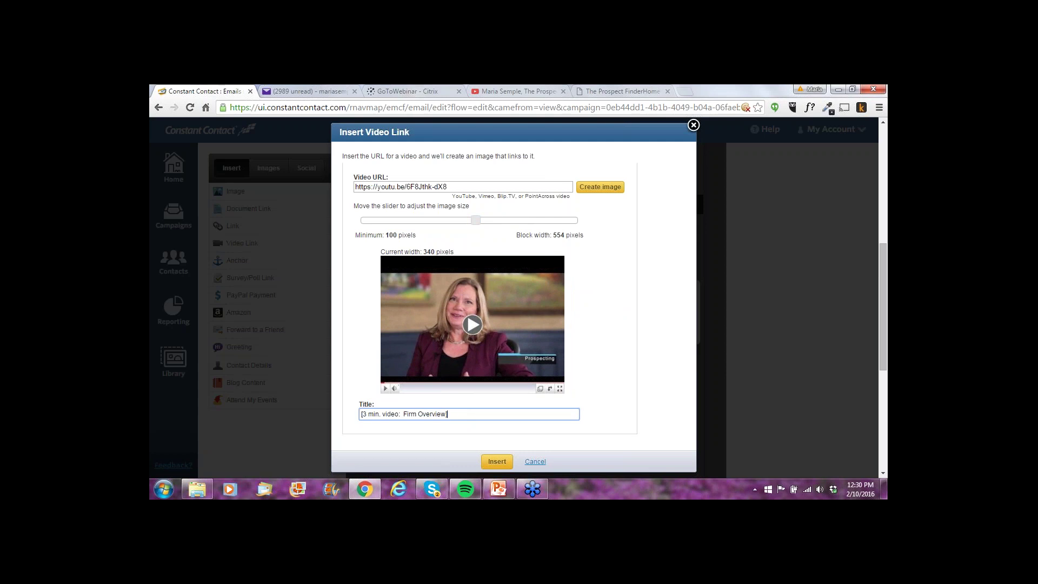
pyautogui.click(496, 461)
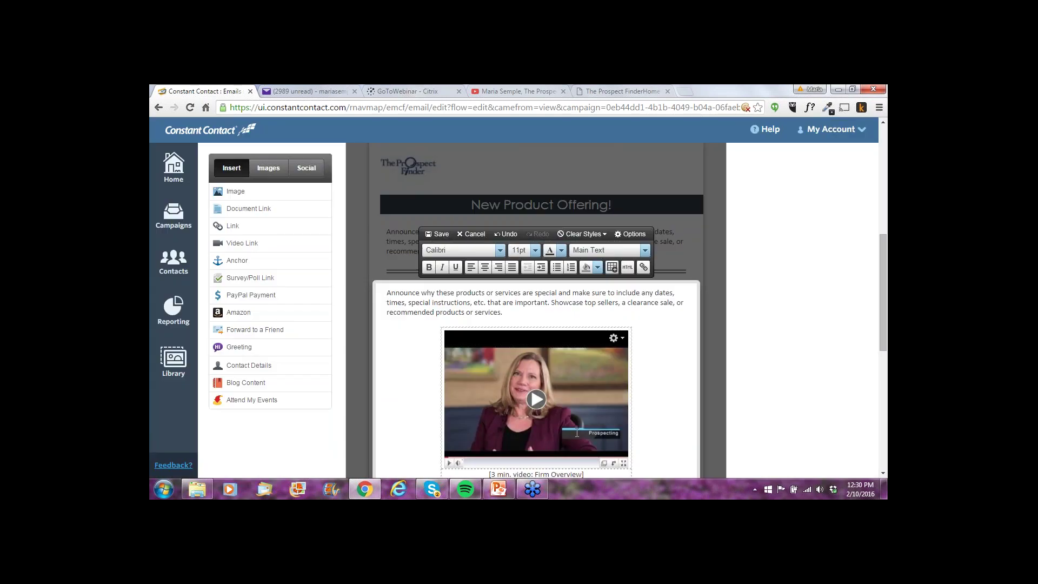
pyautogui.click(442, 234)
pyautogui.scroll(-1, 860, 333)
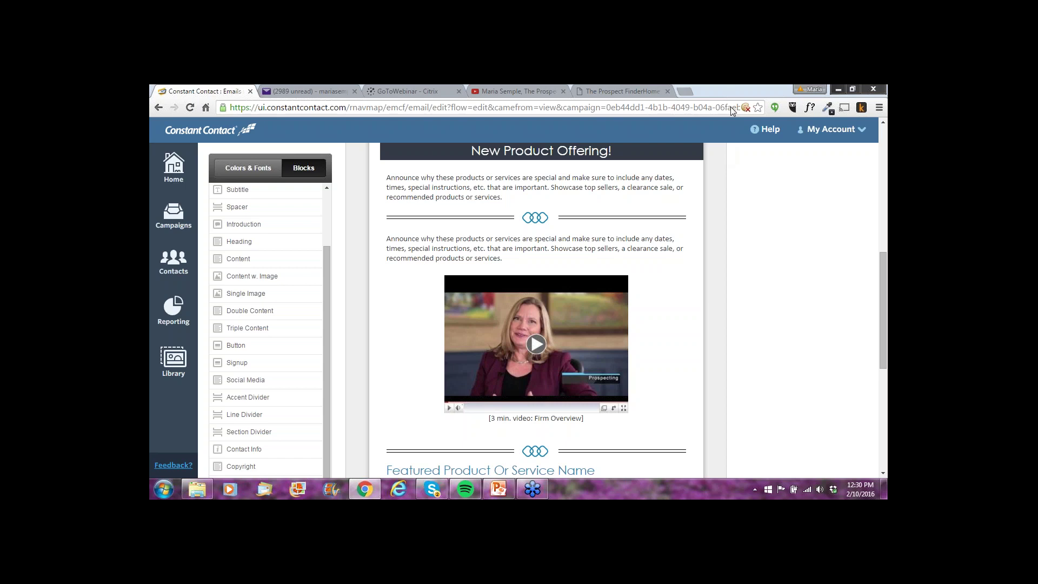
# - Preview the email down to its footer, test the Facebook icon's link and close the preview
pyautogui.scroll(6, 732, 264)
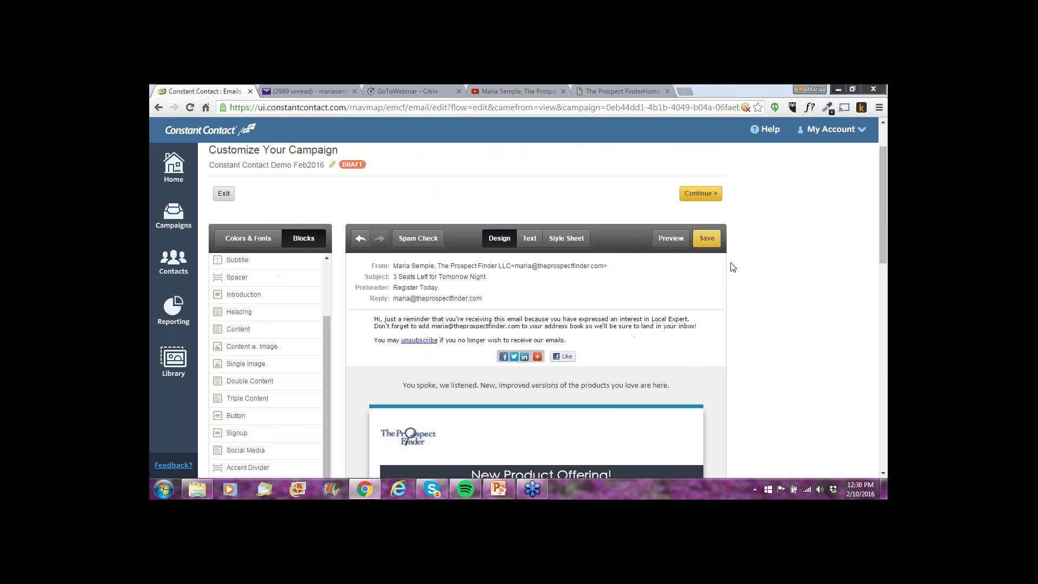
pyautogui.click(664, 242)
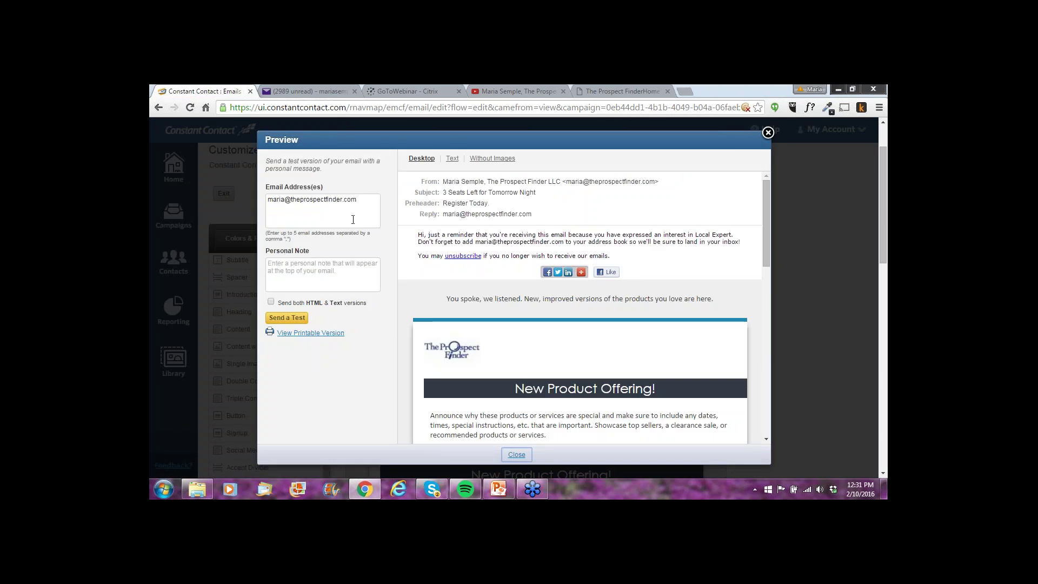
pyautogui.click(360, 199)
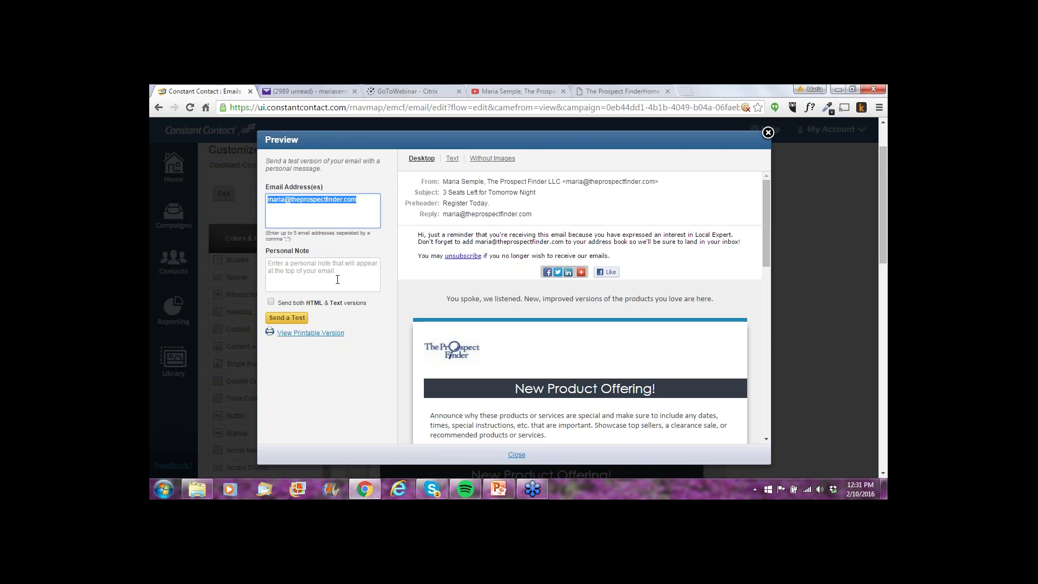
pyautogui.scroll(-5, 406, 301)
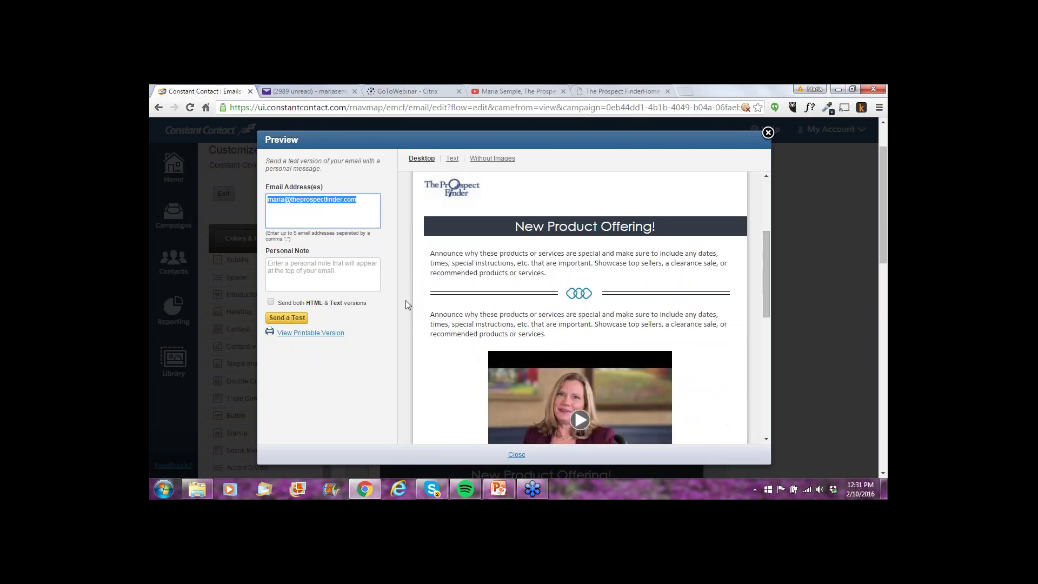
pyautogui.scroll(-3, 406, 303)
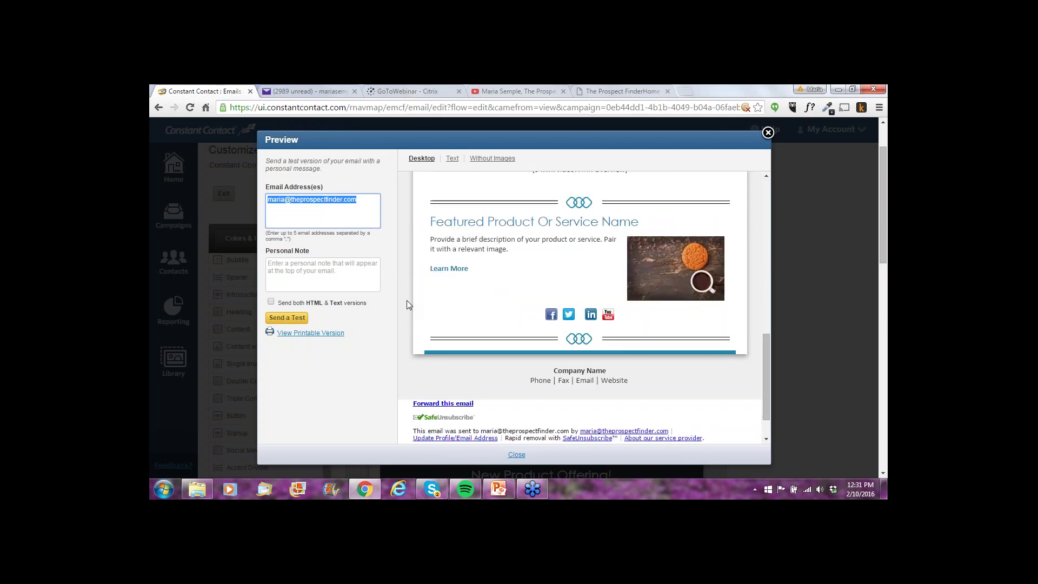
pyautogui.click(551, 316)
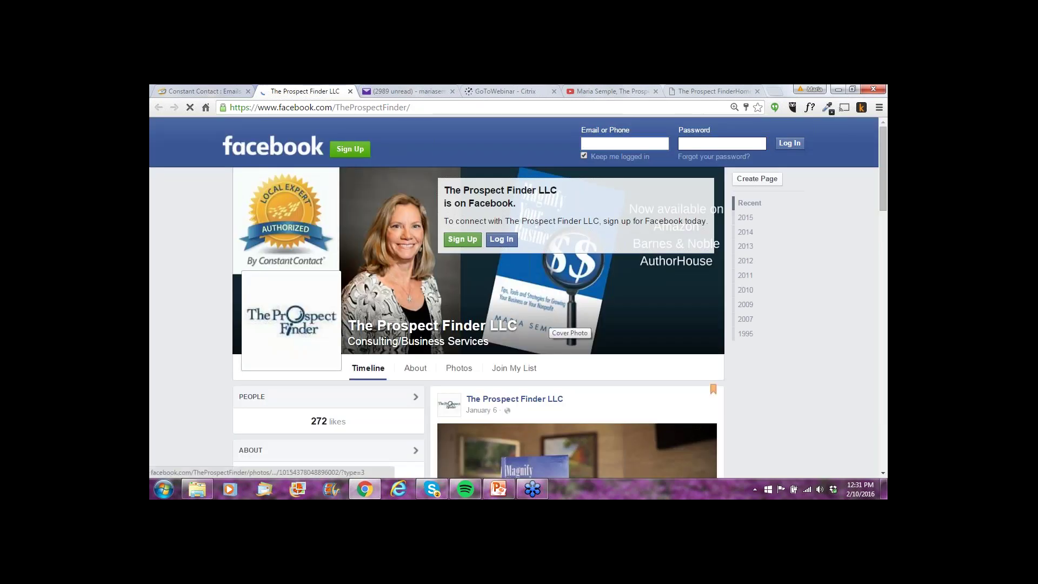
pyautogui.click(350, 91)
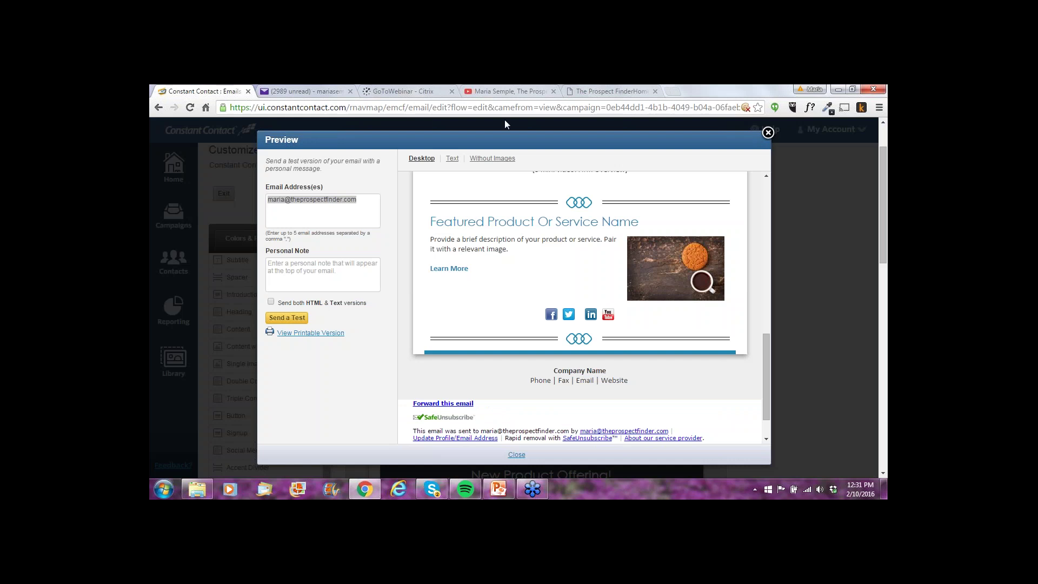
pyautogui.click(768, 133)
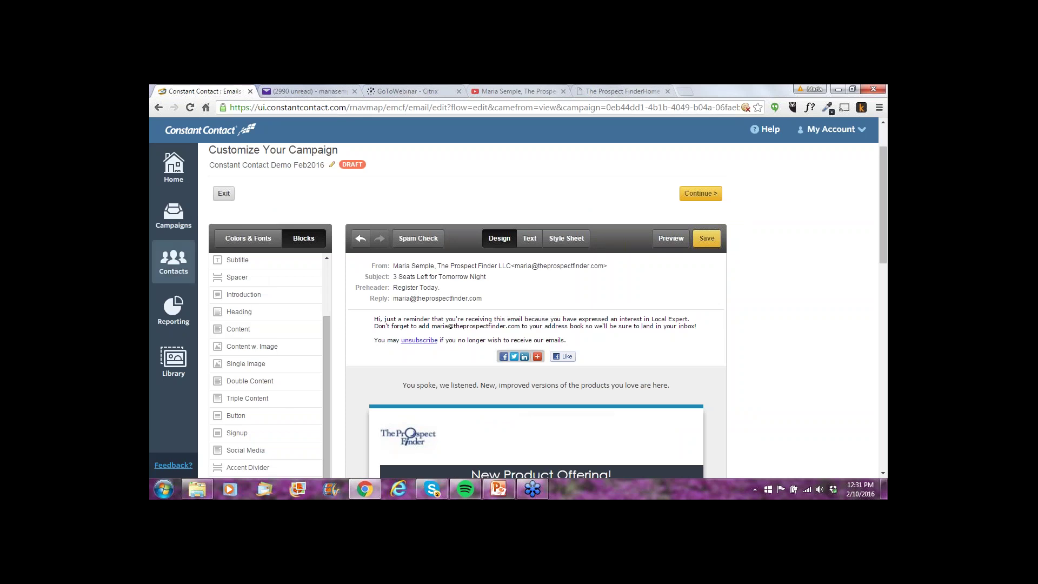
# - Start a contacts upload from the file "Spreadsheet Sample--Getting Started" and review how its columns match the contact fields
pyautogui.click(171, 270)
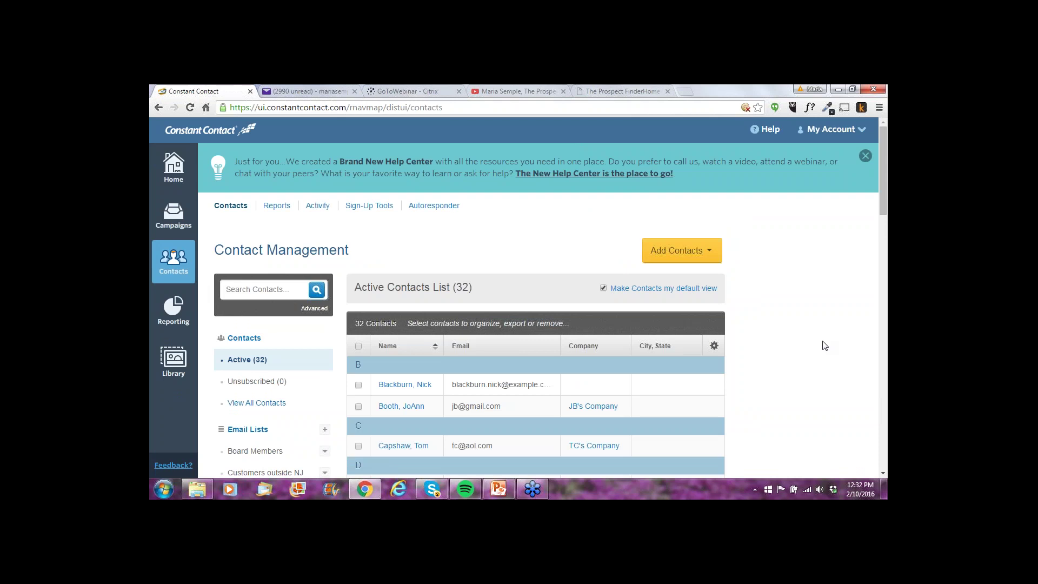
pyautogui.click(710, 256)
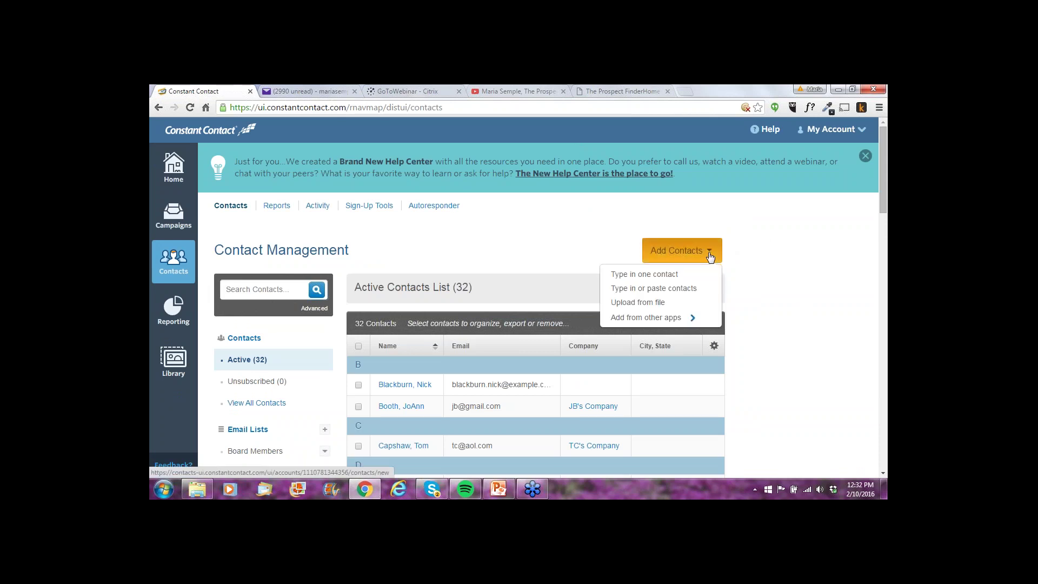
pyautogui.click(658, 303)
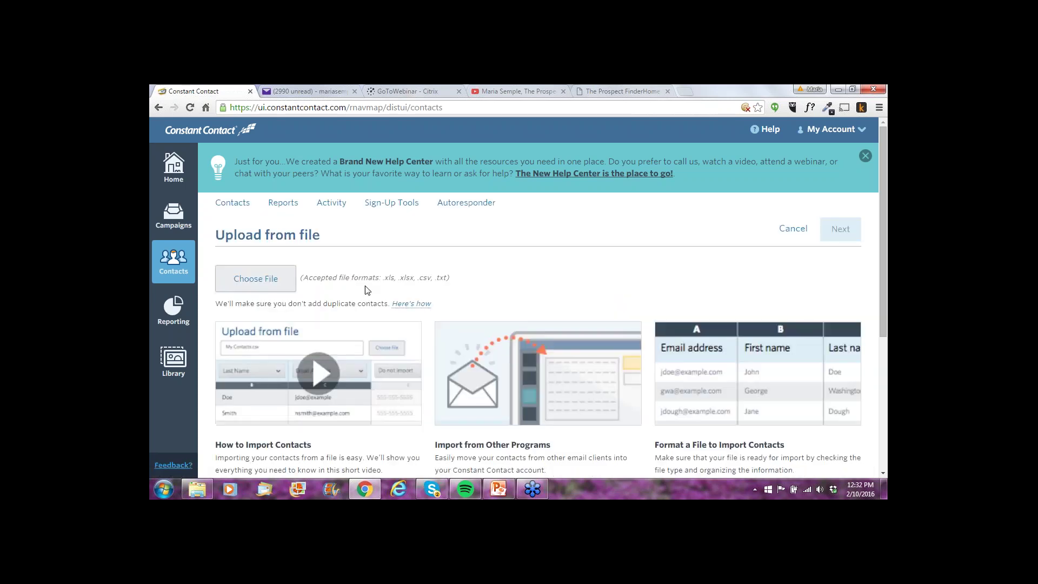
pyautogui.click(254, 279)
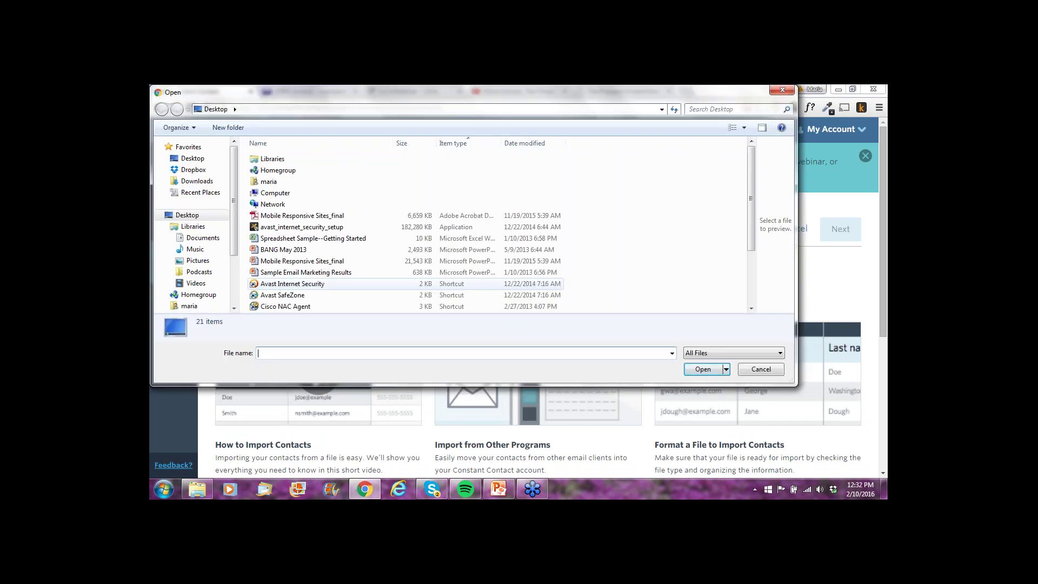
pyautogui.click(286, 240)
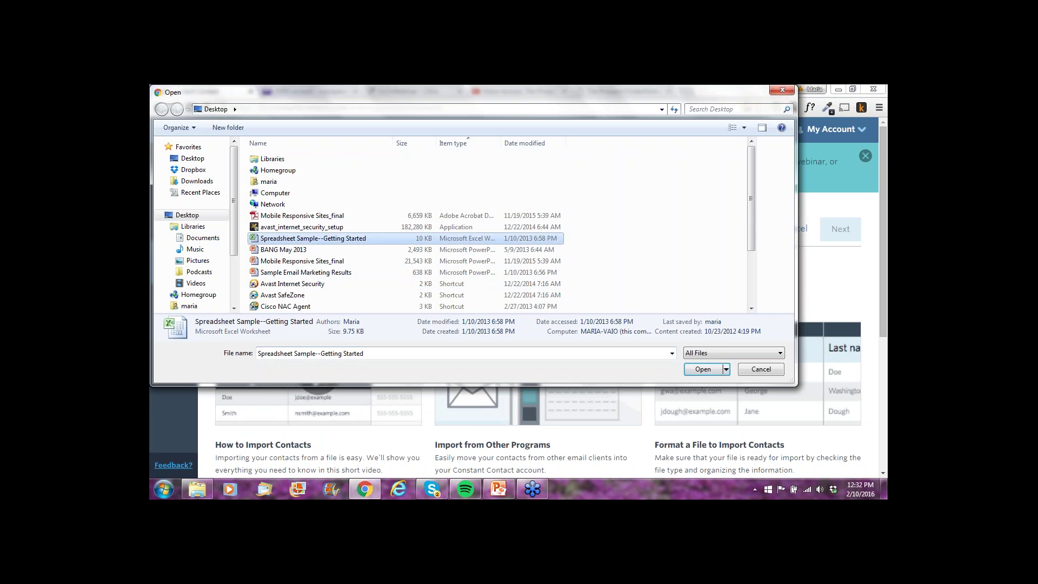
pyautogui.click(701, 369)
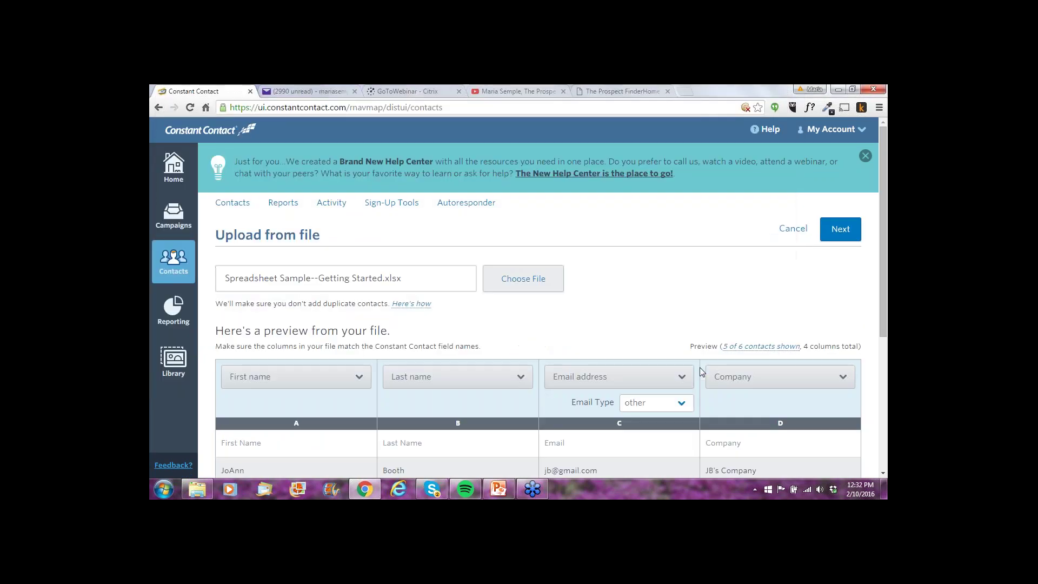
pyautogui.scroll(-3, 708, 265)
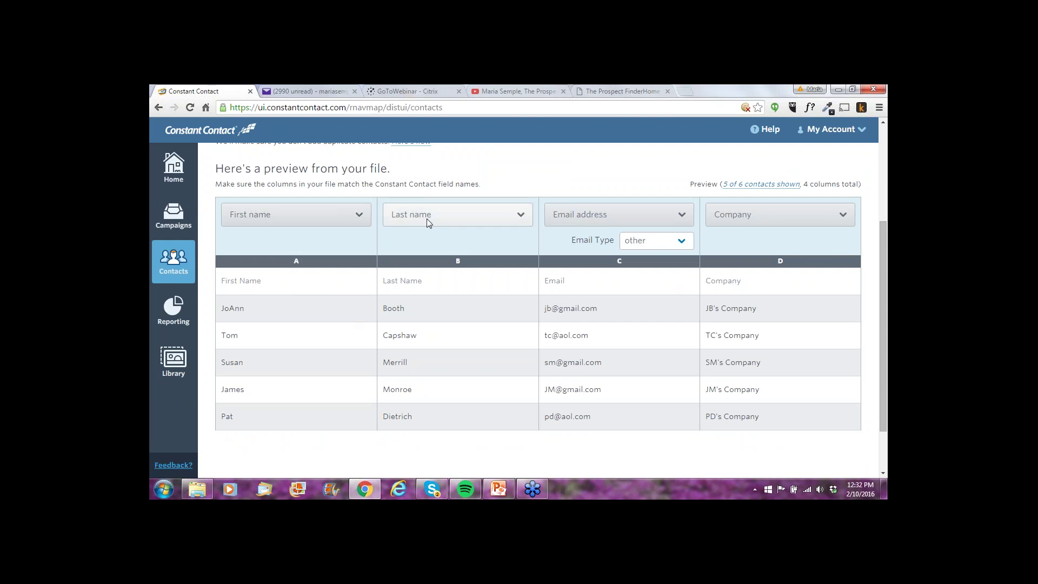
# - Set the email column's type to work and review the field choices available for the Company column, keeping Company
pyautogui.click(683, 242)
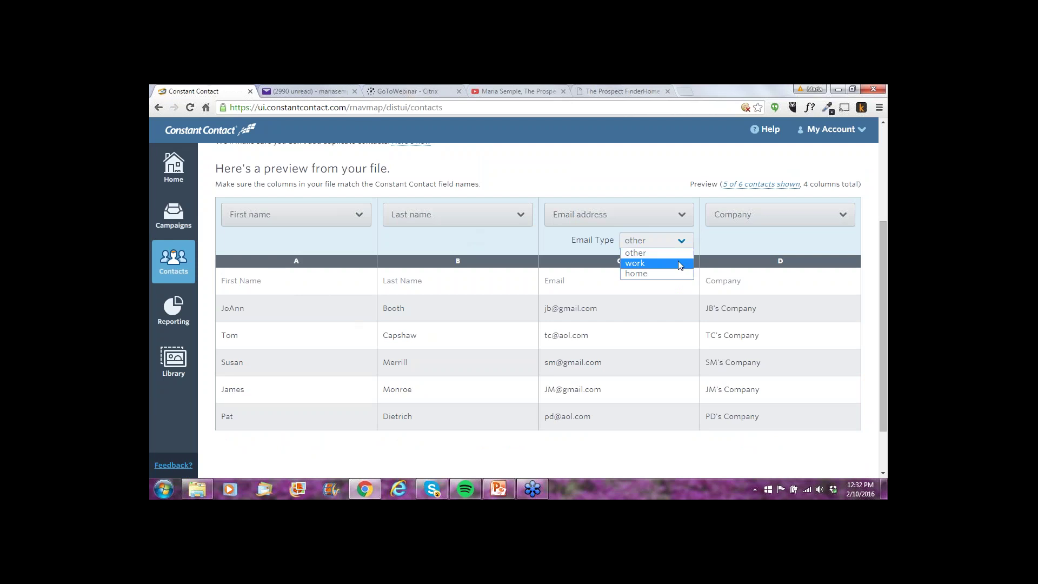
pyautogui.click(679, 264)
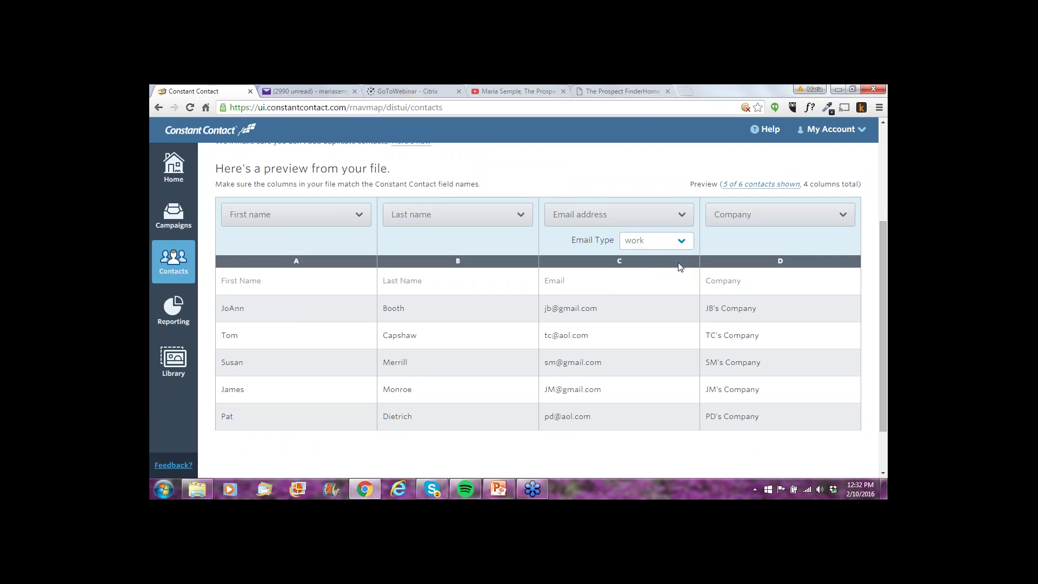
pyautogui.click(844, 215)
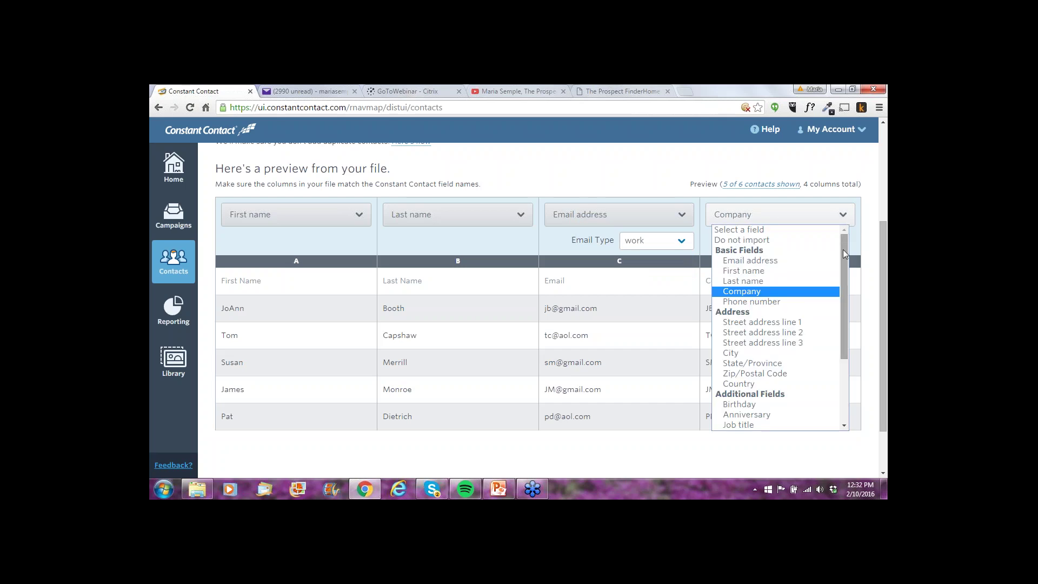
pyautogui.moveTo(844, 253); pyautogui.dragTo(841, 317)
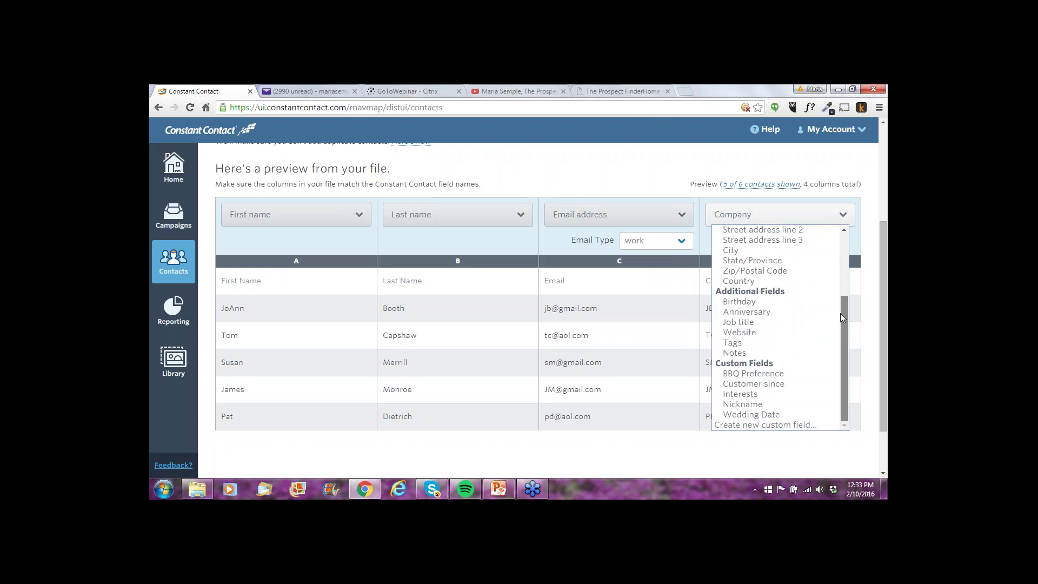
pyautogui.moveTo(841, 317); pyautogui.dragTo(842, 296)
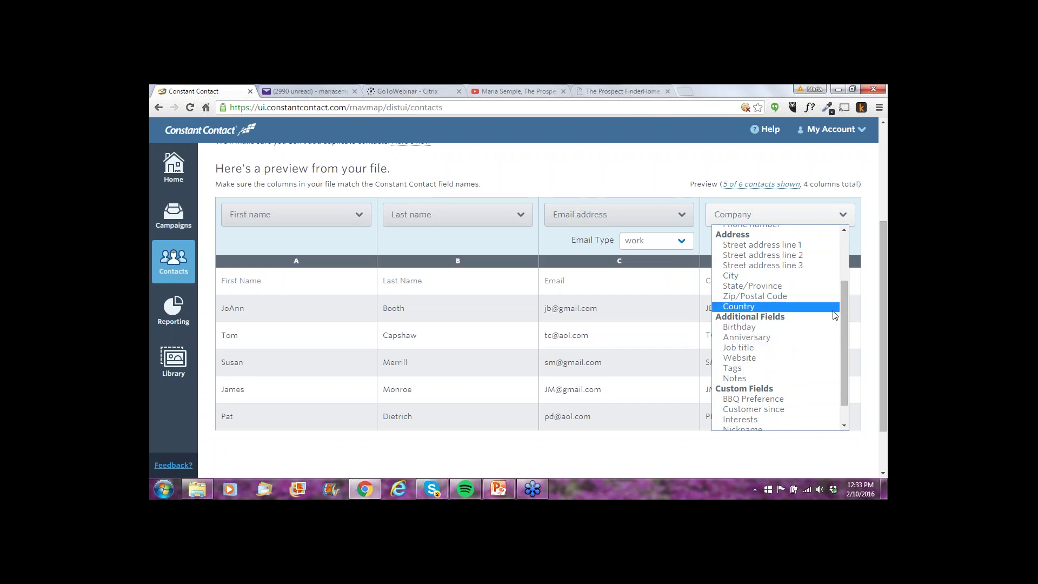
pyautogui.moveTo(844, 323); pyautogui.dragTo(836, 371)
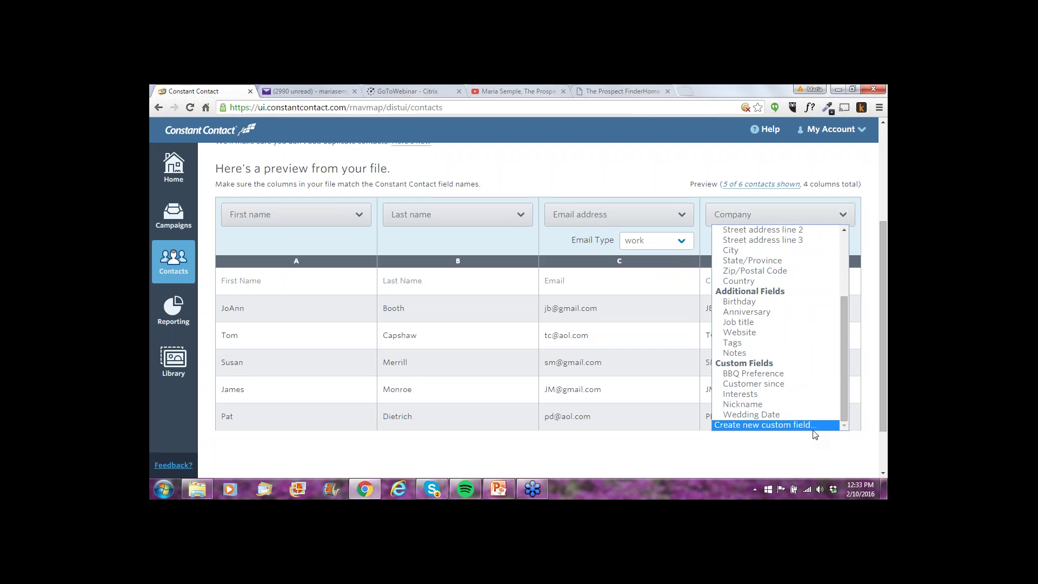
pyautogui.moveTo(845, 338); pyautogui.dragTo(843, 258)
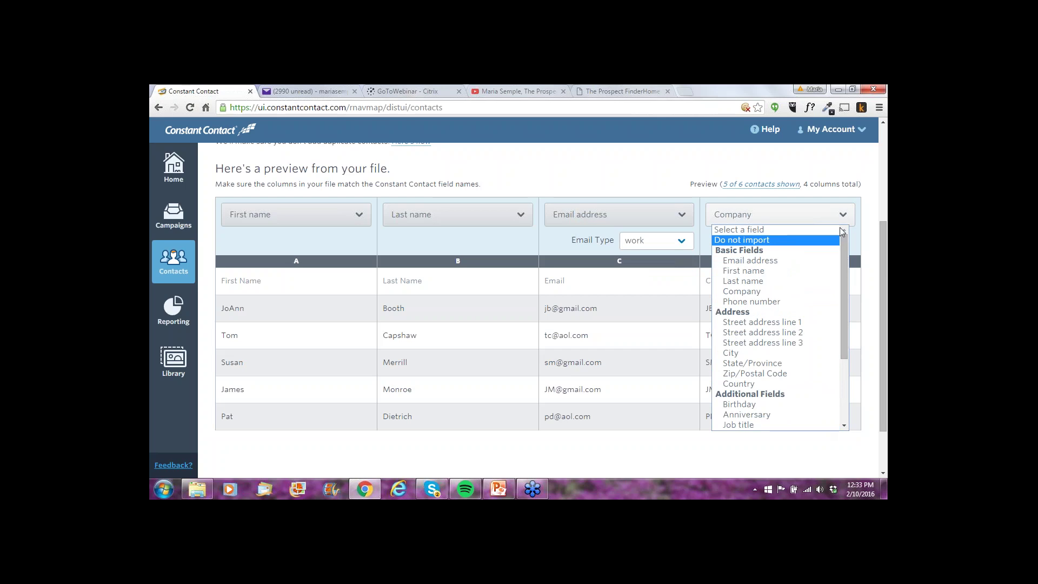
pyautogui.click(820, 214)
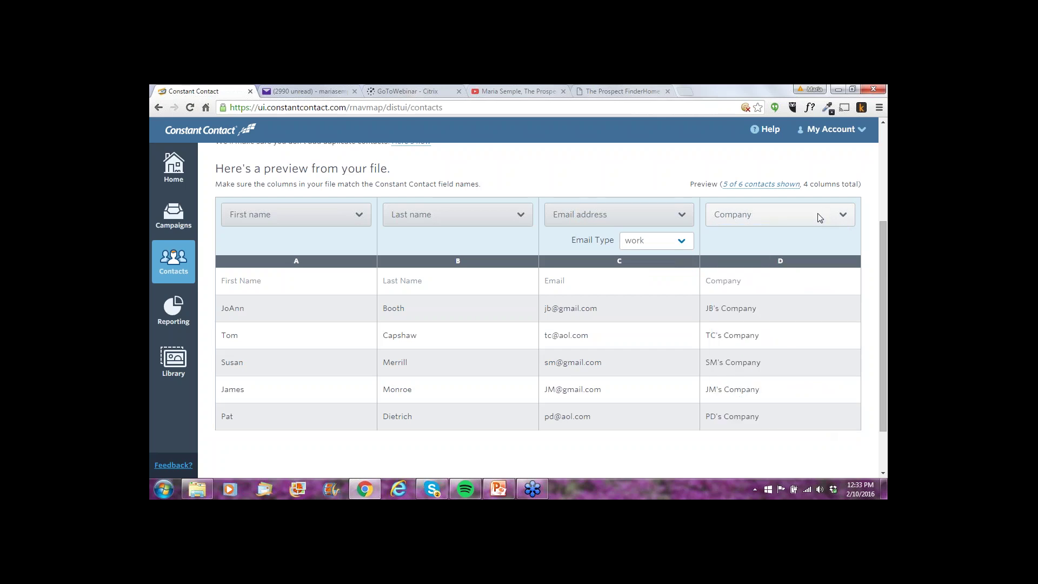
# - Continue the import, create a new list named "February prospects list" and upload the contacts to it
pyautogui.scroll(2, 794, 335)
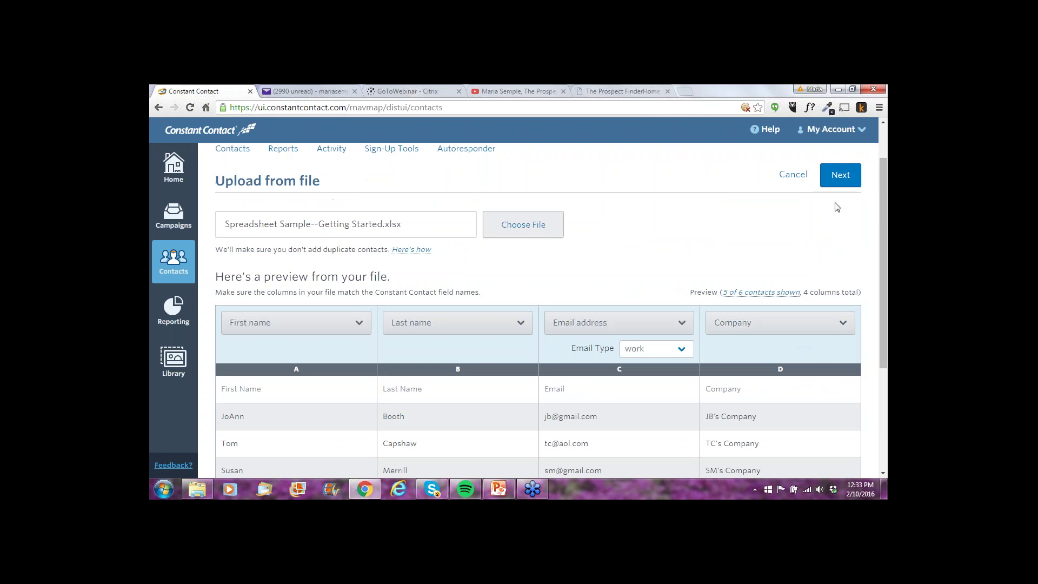
pyautogui.click(841, 178)
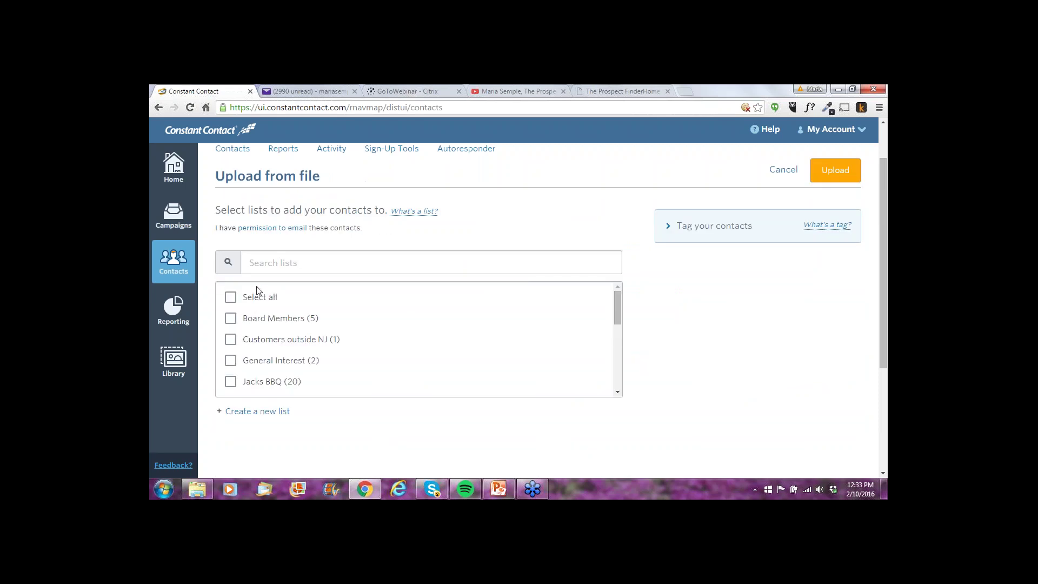
pyautogui.click(274, 412)
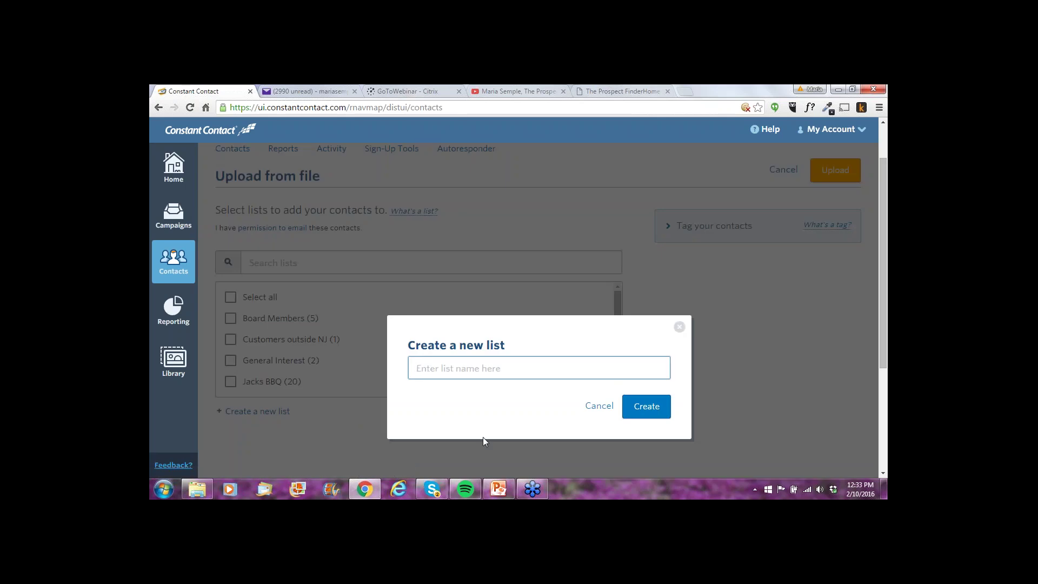
pyautogui.write('February prospects')
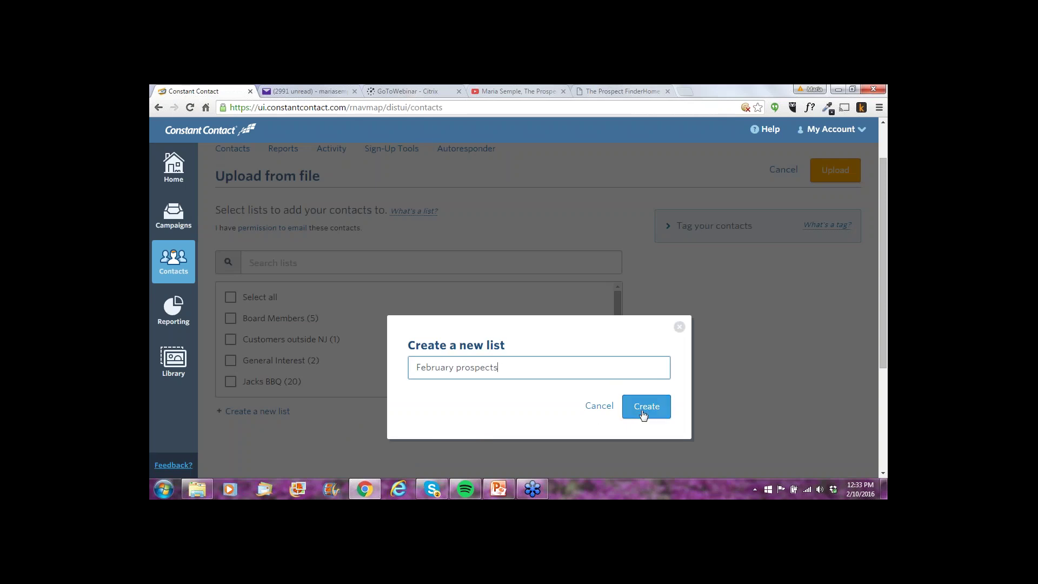
pyautogui.write('list')
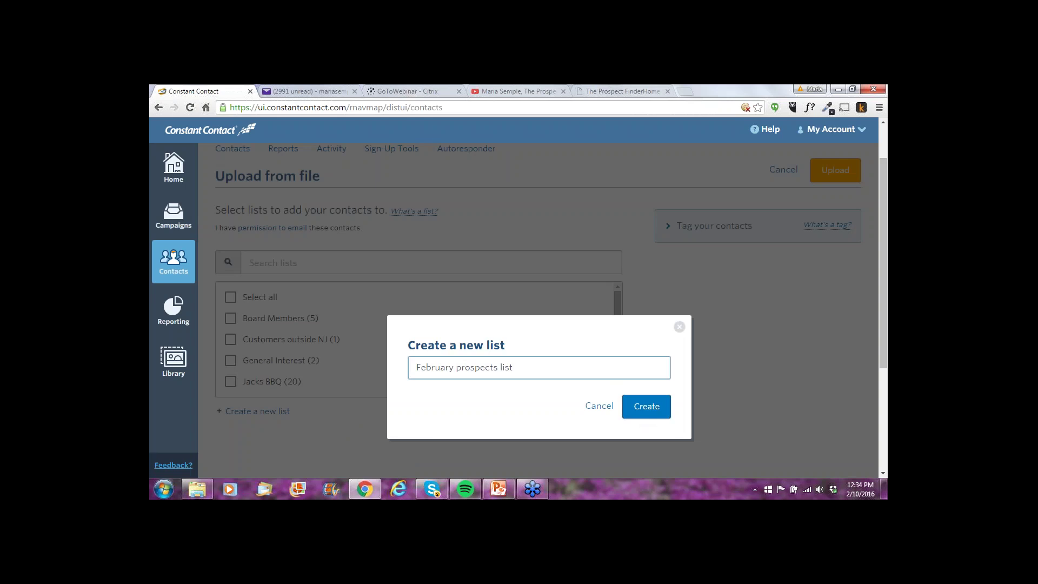
pyautogui.click(646, 410)
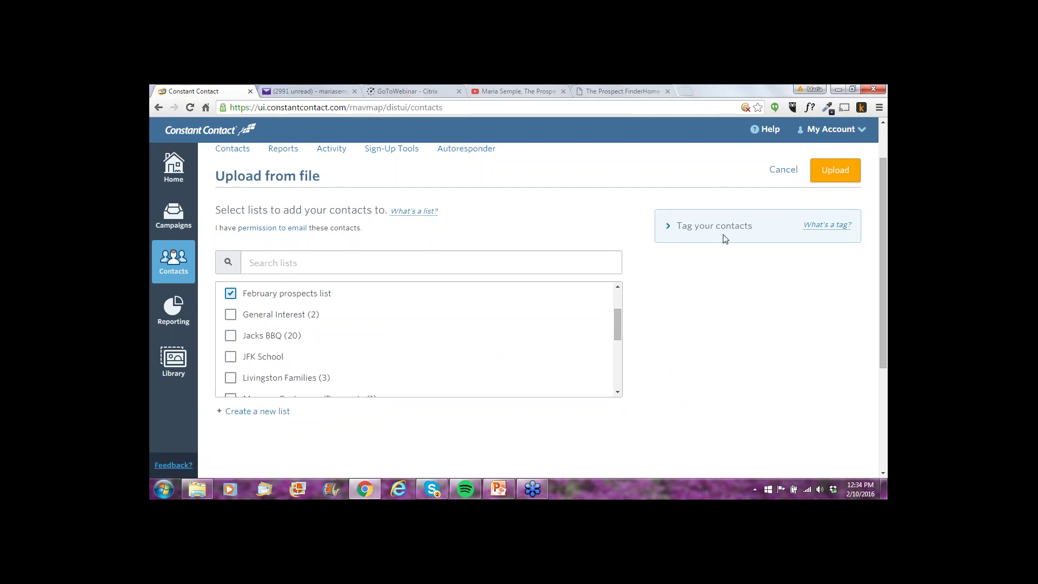
pyautogui.click(837, 176)
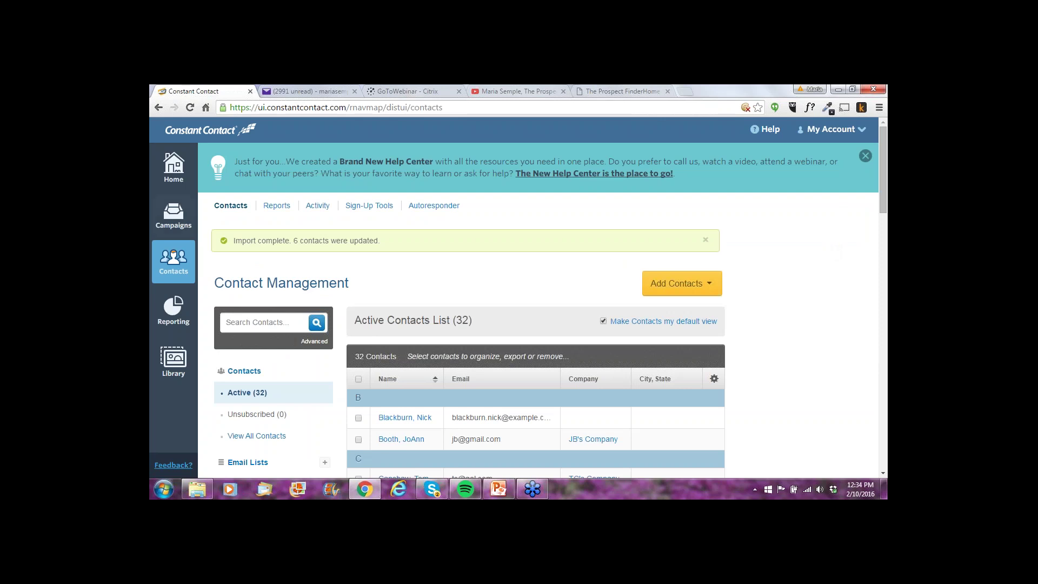
# - Open the draft campaign "Constant Contact Demo Feb2016" for editing and review the email down to its footer
pyautogui.click(174, 222)
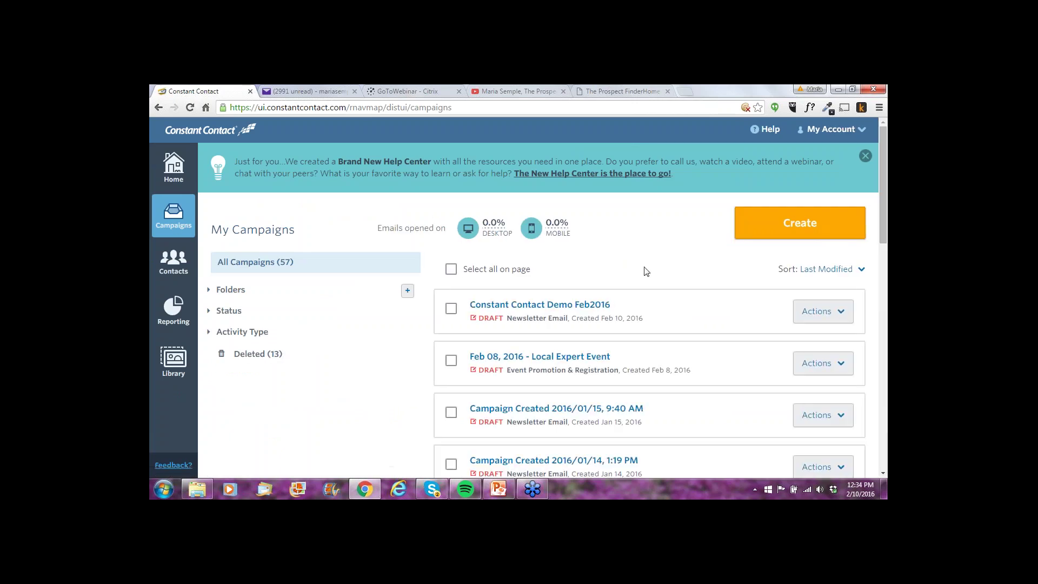
pyautogui.click(824, 319)
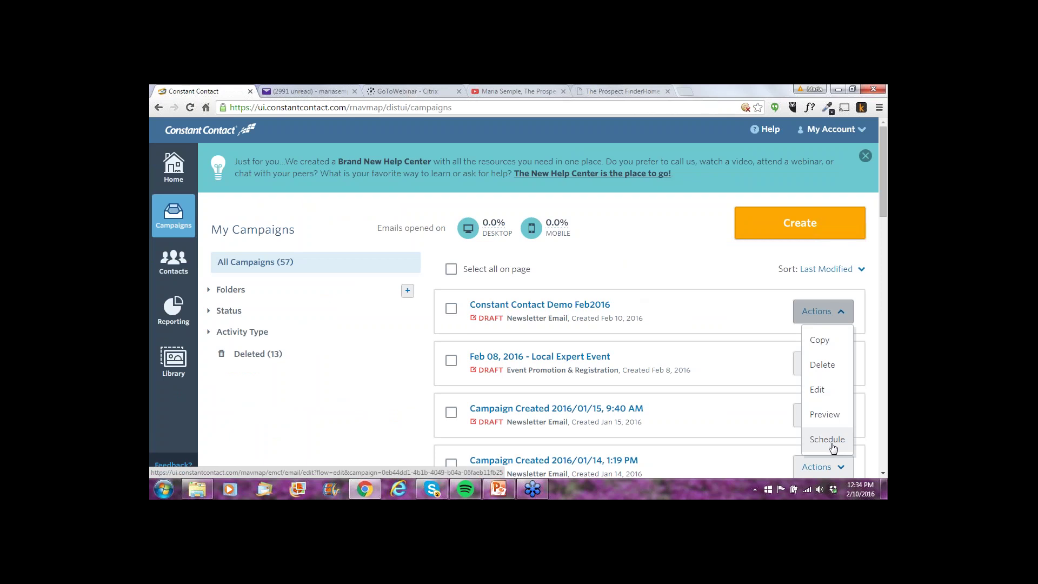
pyautogui.click(817, 389)
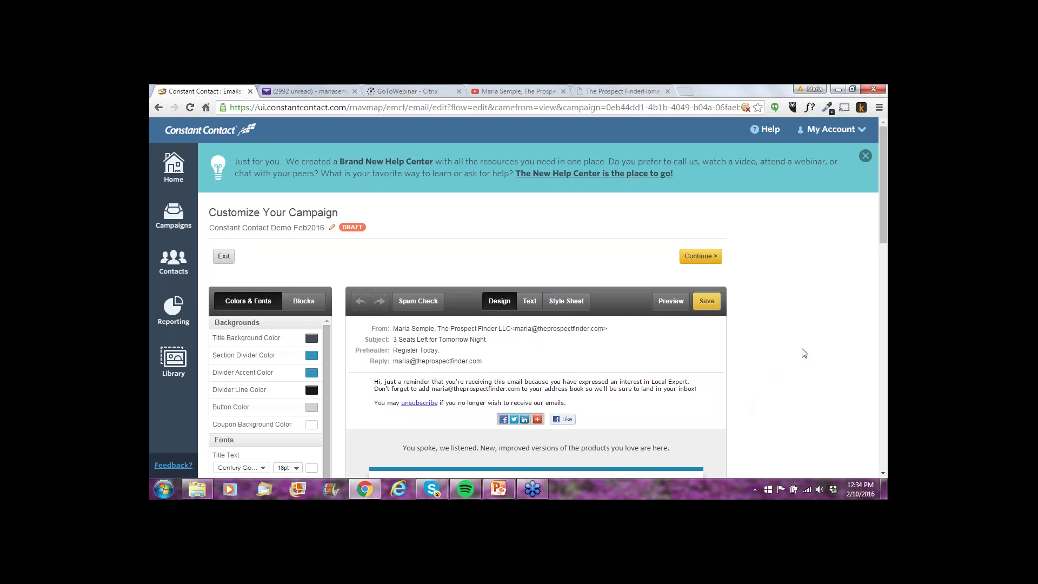
pyautogui.scroll(-6, 804, 353)
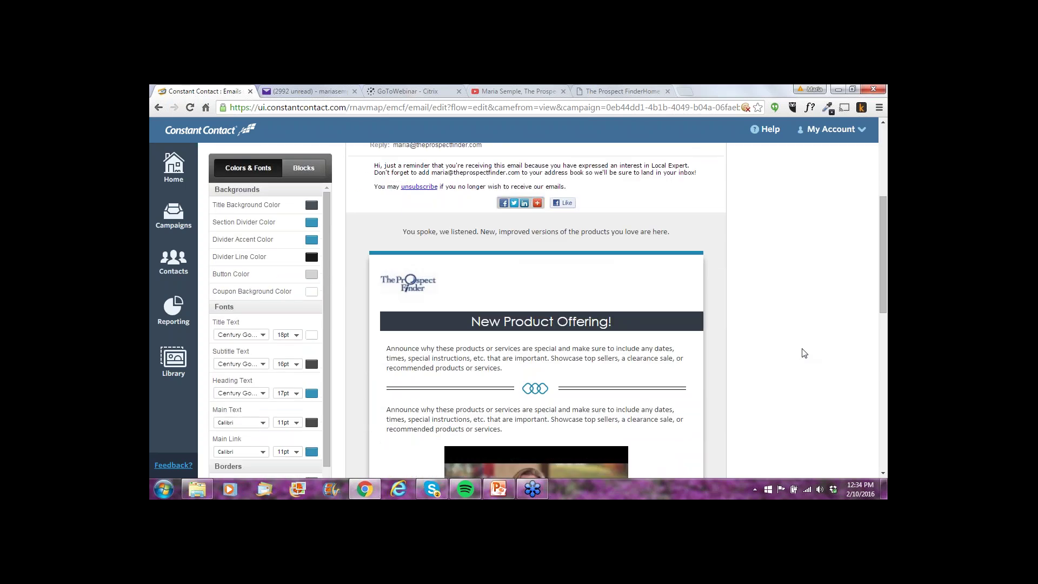
pyautogui.scroll(-5, 804, 353)
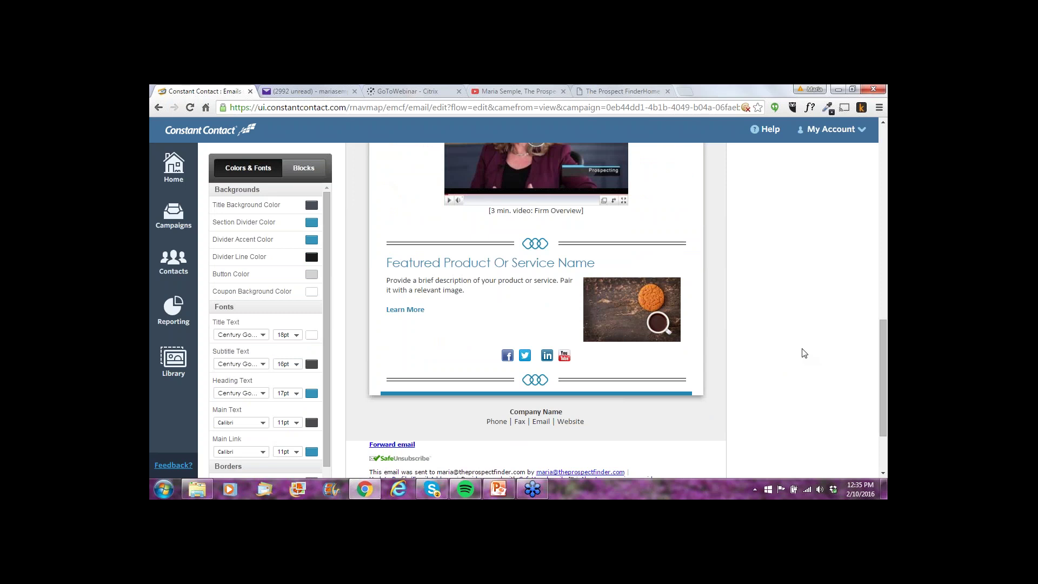
pyautogui.scroll(10, 804, 353)
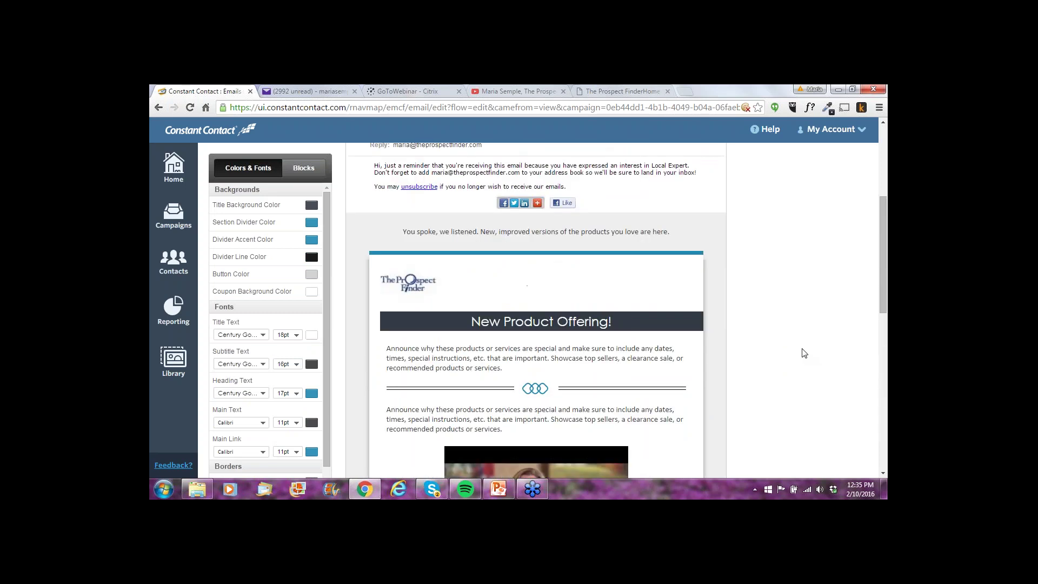
pyautogui.scroll(3, 803, 353)
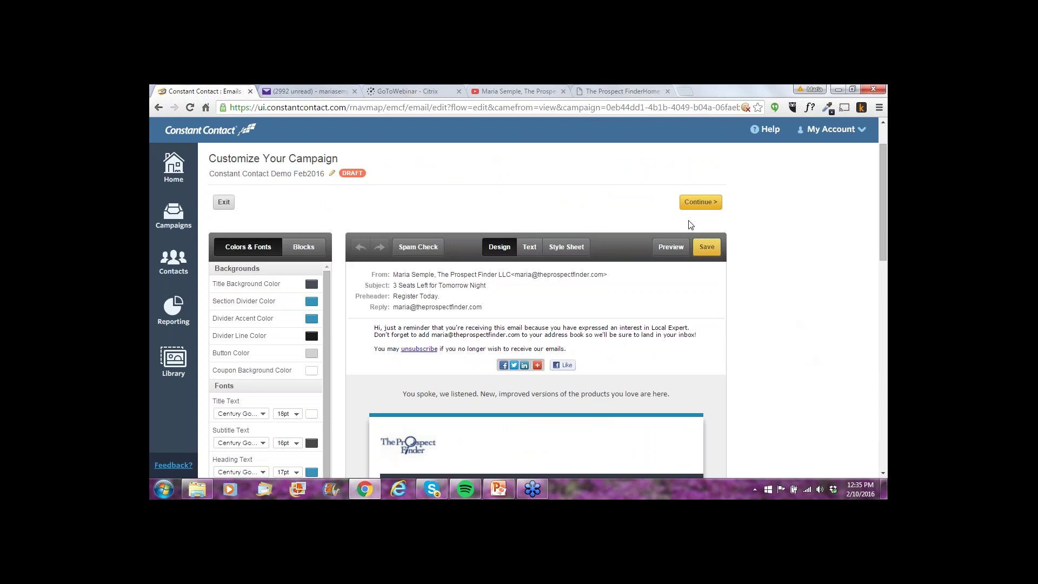
# - Continue to the campaign's sending options and add "February prospects list" and "Livingston Families" as recipient lists
pyautogui.click(701, 206)
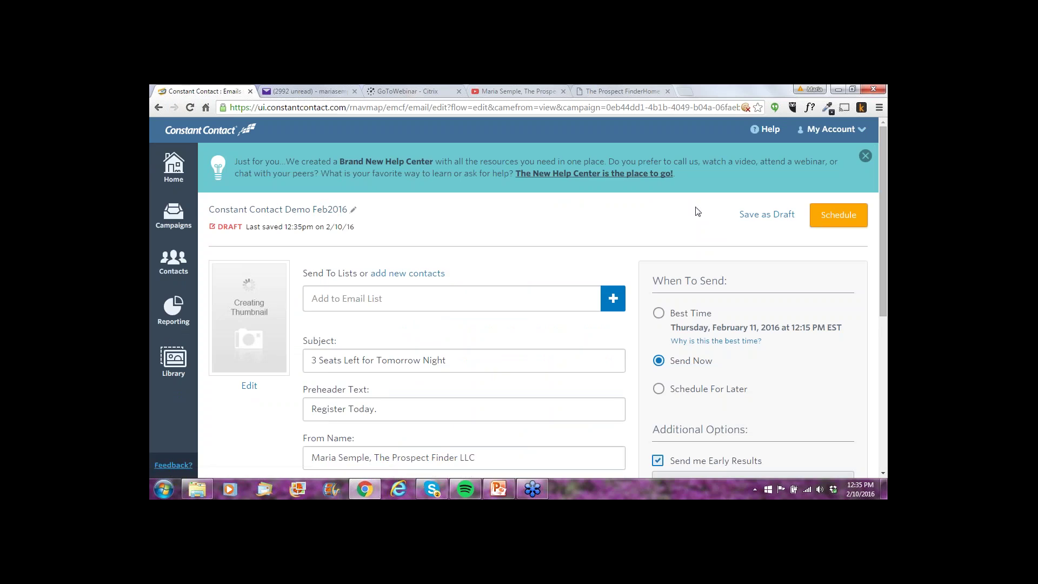
pyautogui.click(613, 301)
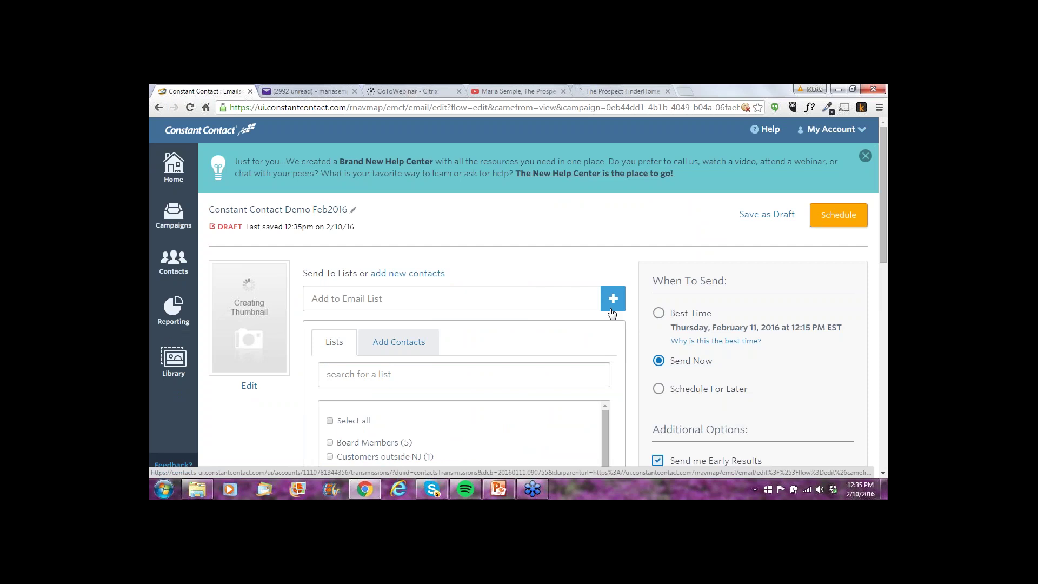
pyautogui.scroll(-3, 624, 393)
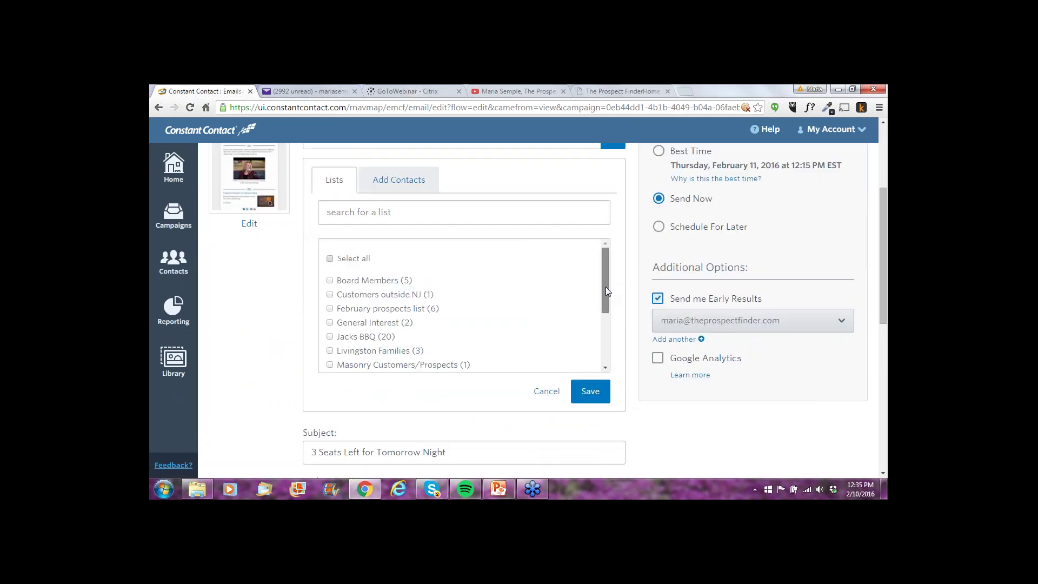
pyautogui.moveTo(605, 286)
pyautogui.mouseDown()
pyautogui.moveTo(604, 324)
pyautogui.moveTo(607, 288)
pyautogui.mouseUp()
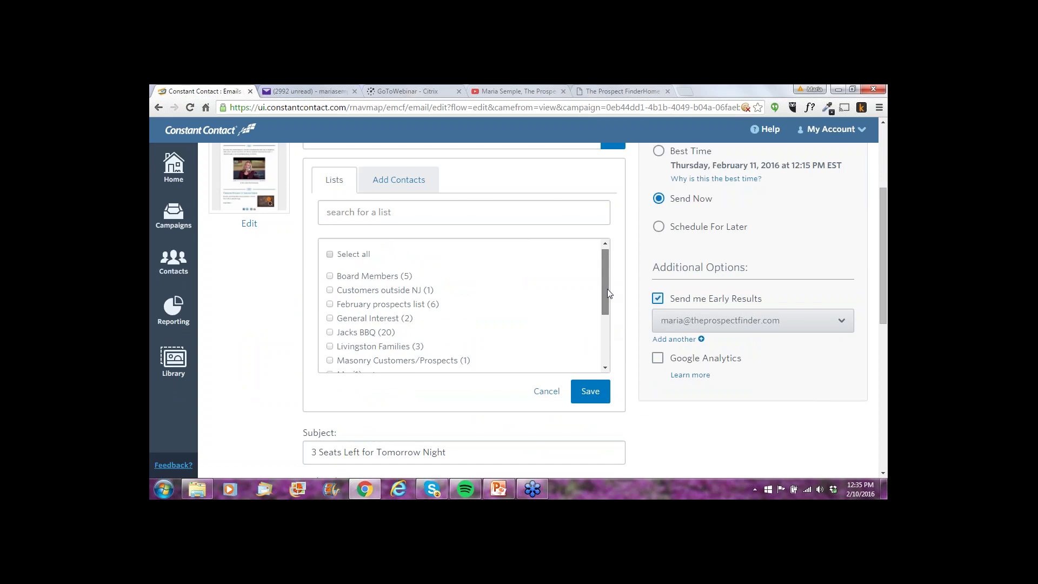
pyautogui.click(331, 305)
pyautogui.click(589, 397)
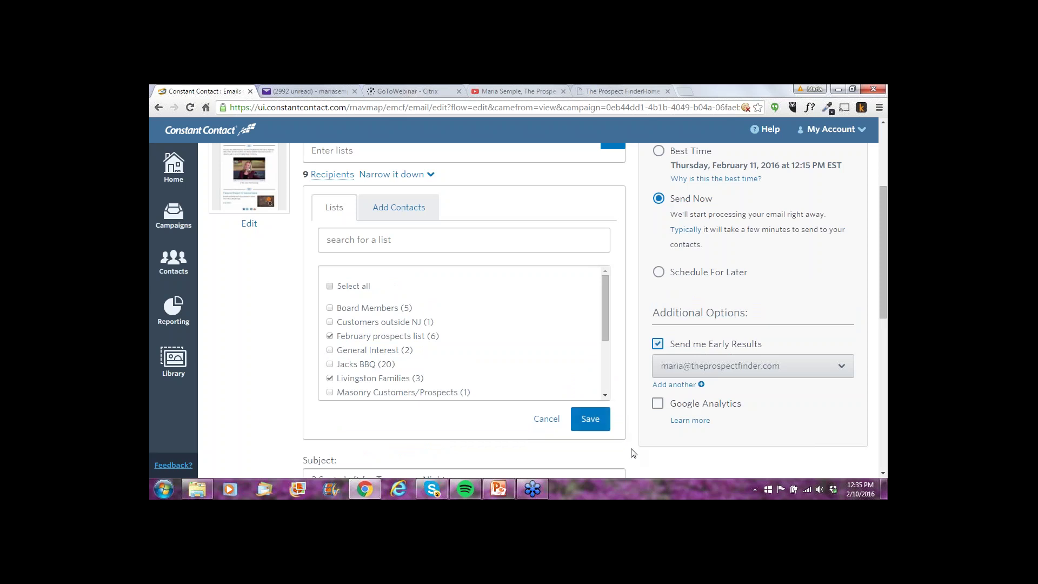
# - Choose to send the campaign at a later time and schedule it for 02/12/2016 at 10:00 am
pyautogui.scroll(2, 632, 453)
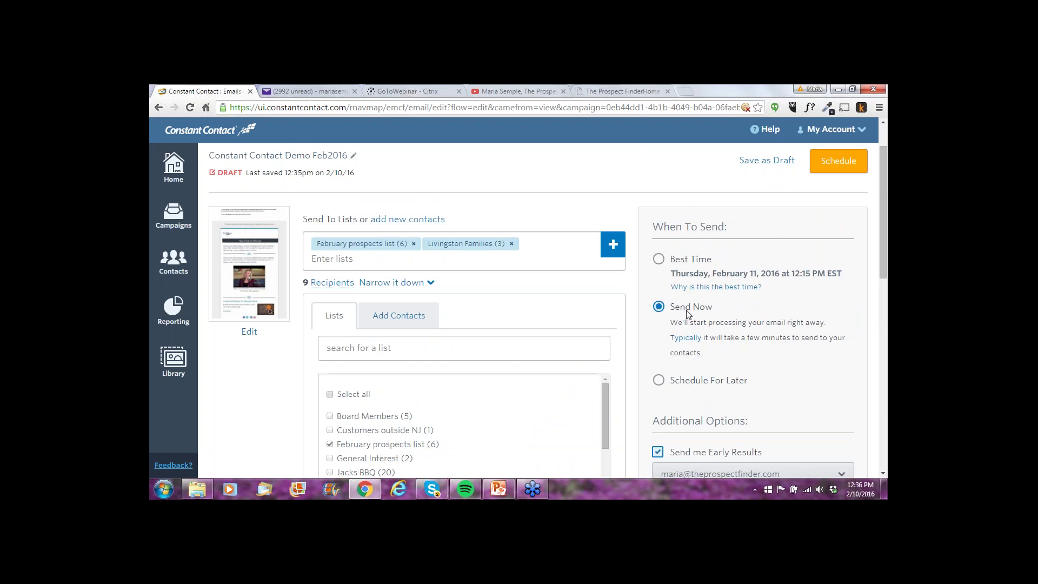
pyautogui.scroll(-2, 757, 352)
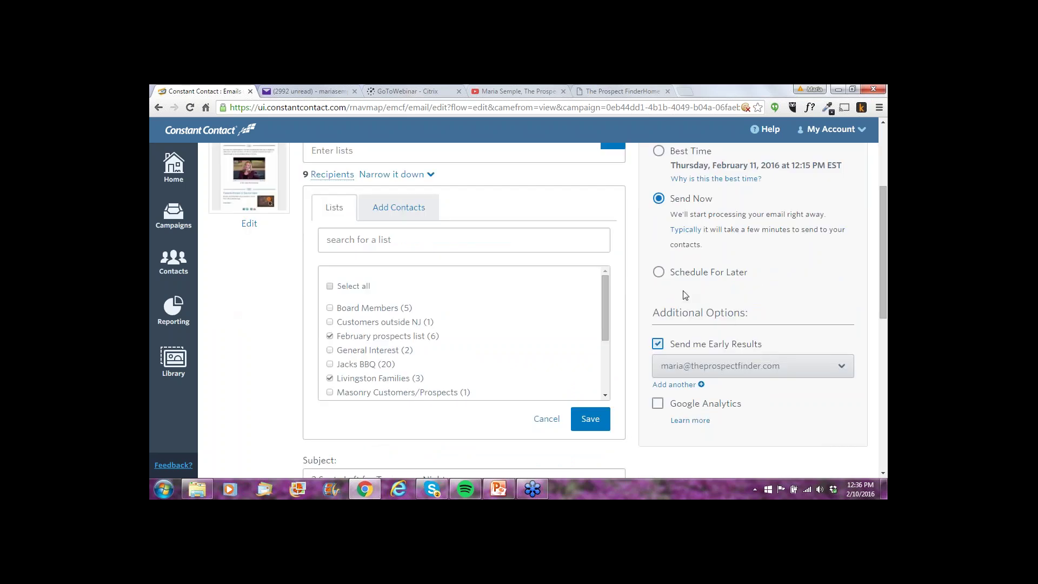
pyautogui.click(658, 273)
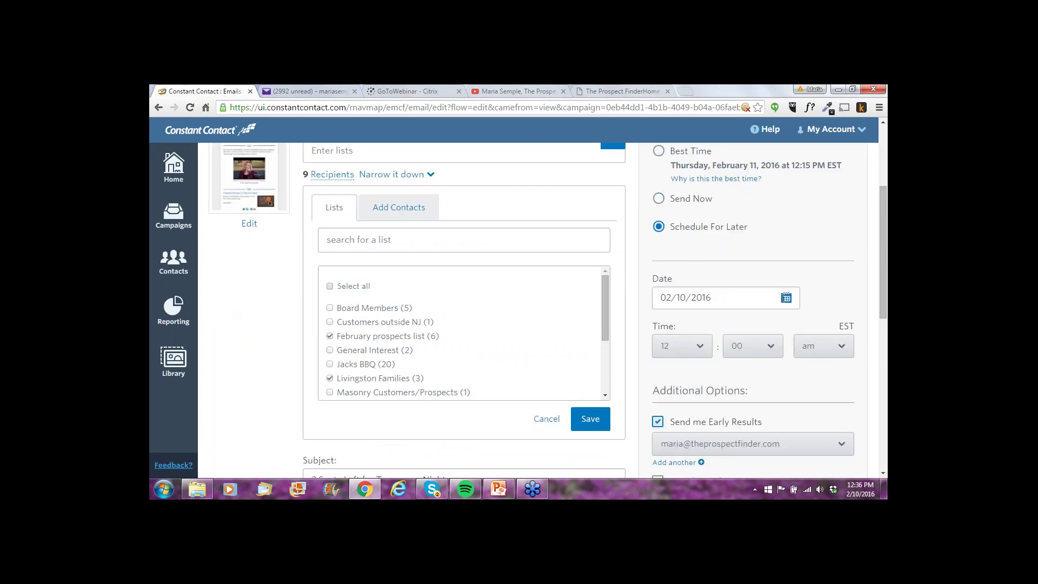
pyautogui.click(786, 298)
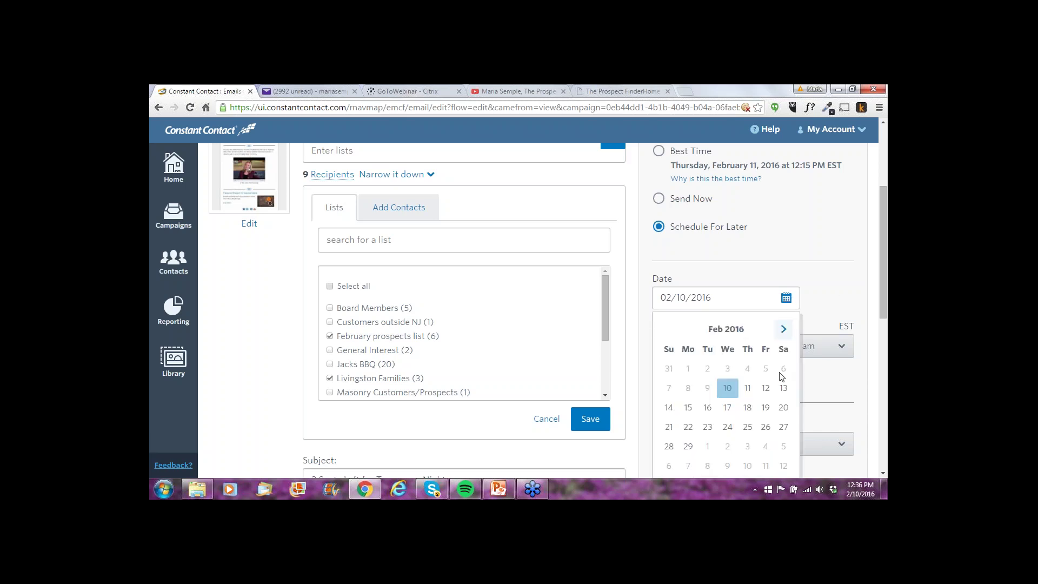
pyautogui.click(765, 387)
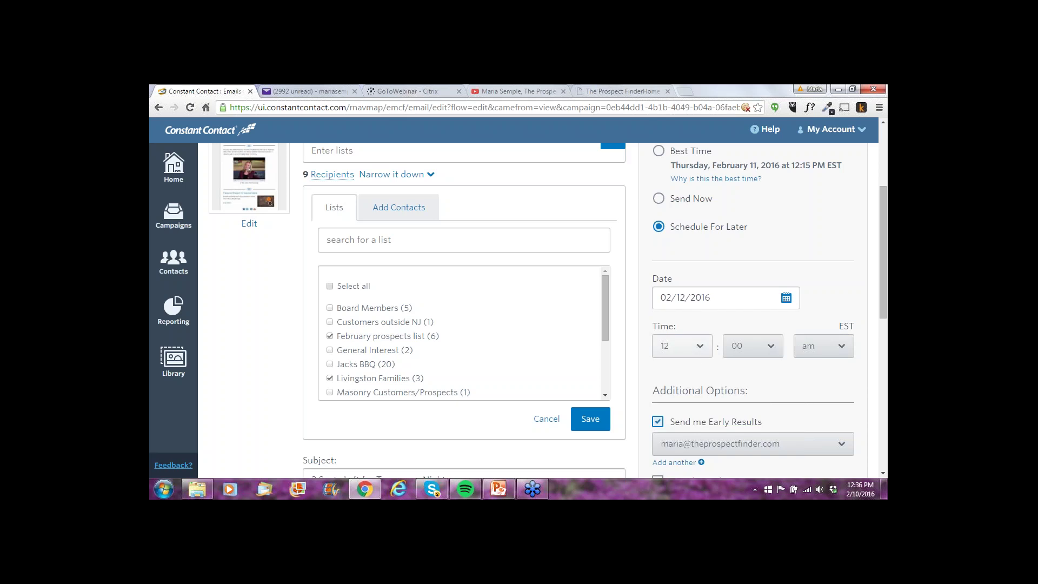
pyautogui.click(700, 350)
pyautogui.scroll(-2, 695, 396)
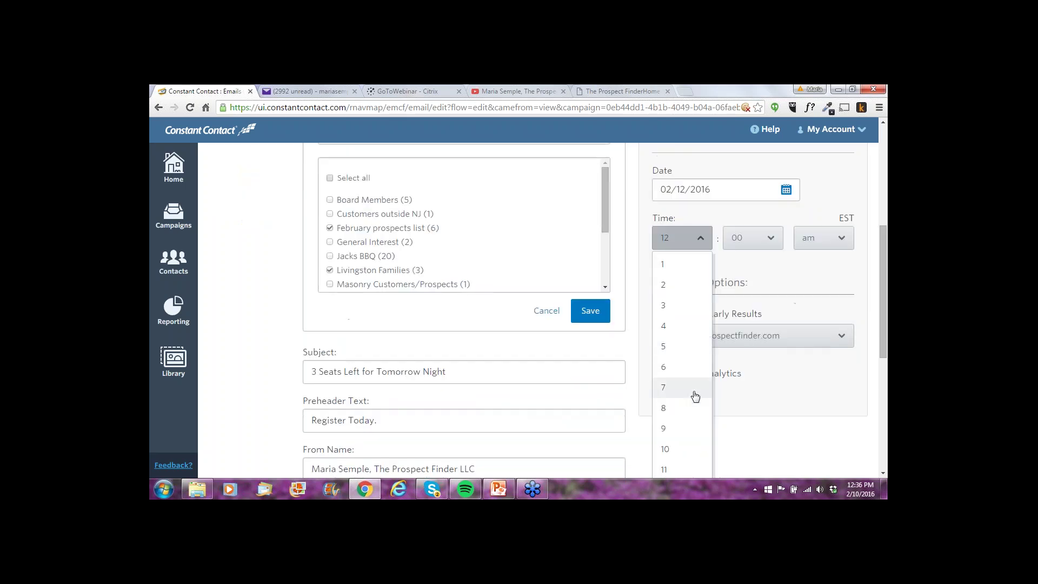
pyautogui.click(689, 449)
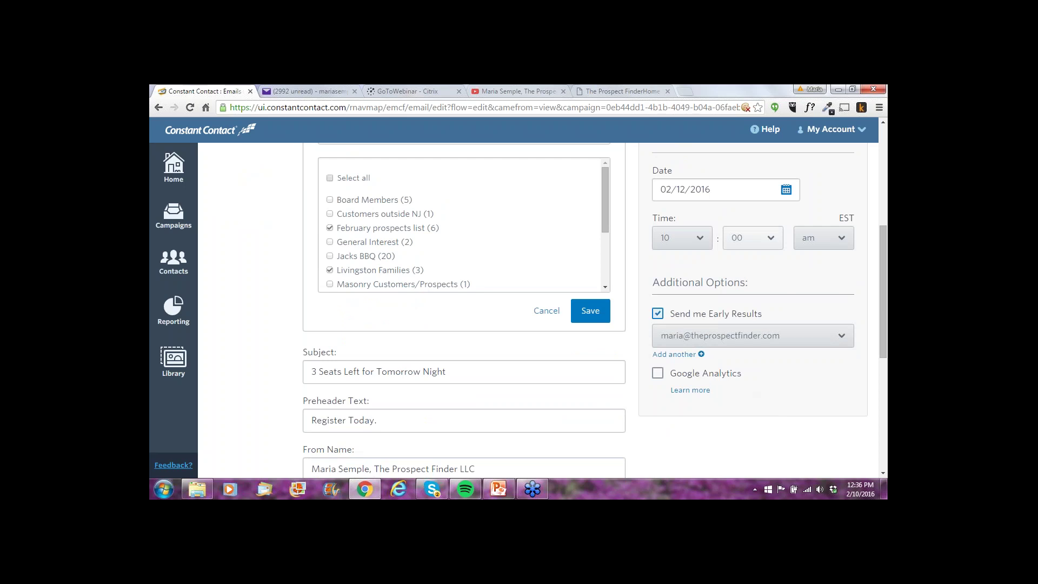
pyautogui.scroll(2, 788, 276)
pyautogui.scroll(2, 788, 281)
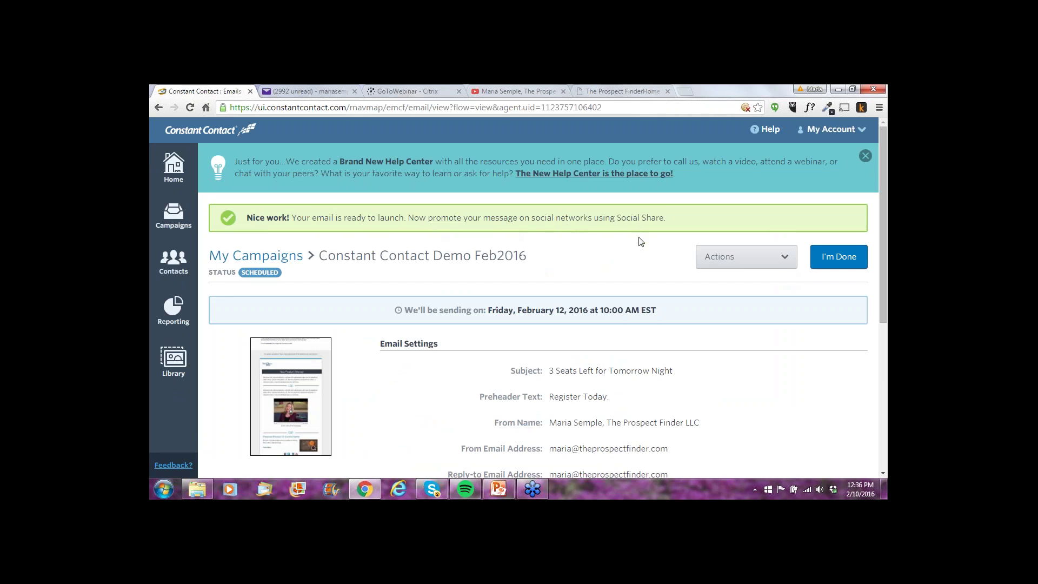
# - Open the social post scheduling for the scheduled campaign and review the suggested message of the Friday 02/12/2016 post
pyautogui.scroll(-4, 762, 370)
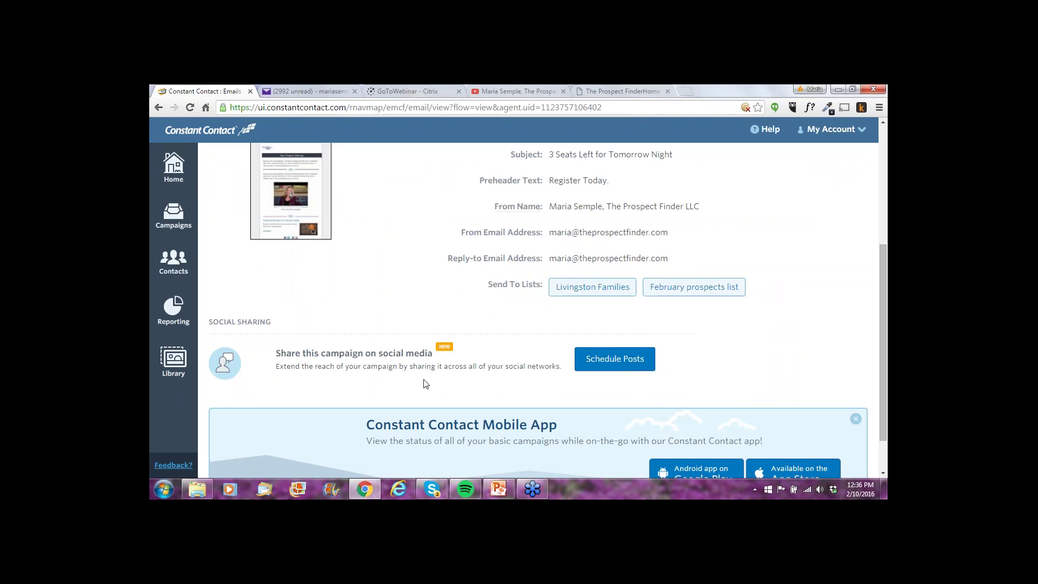
pyautogui.click(625, 367)
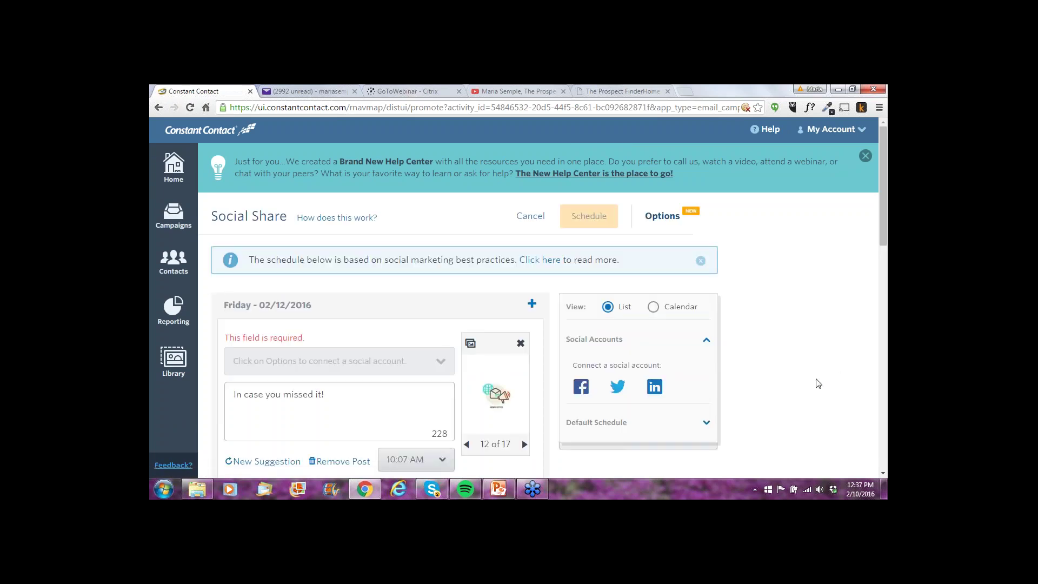
pyautogui.scroll(-1, 818, 384)
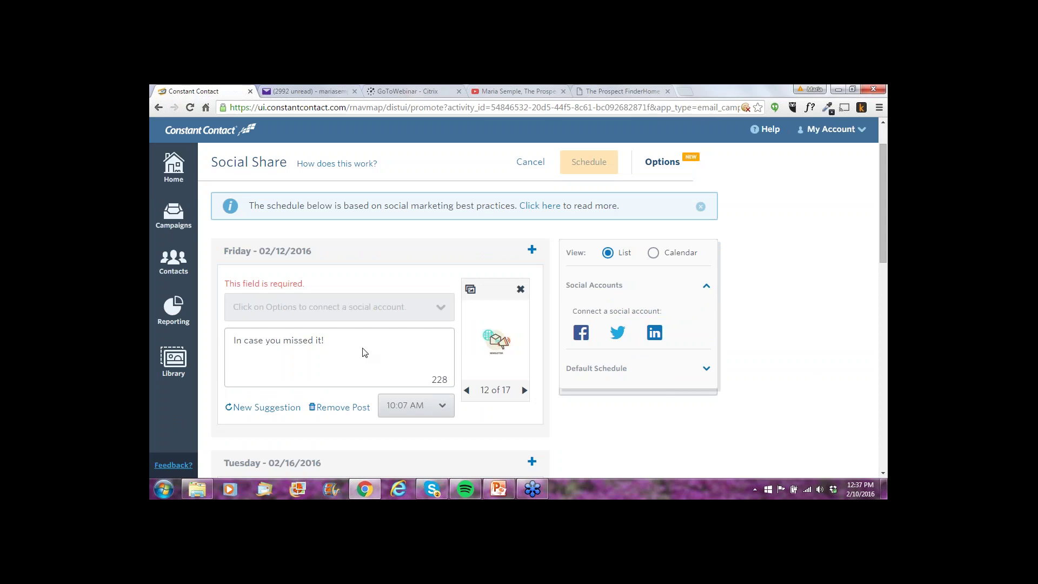
pyautogui.scroll(-1, 383, 347)
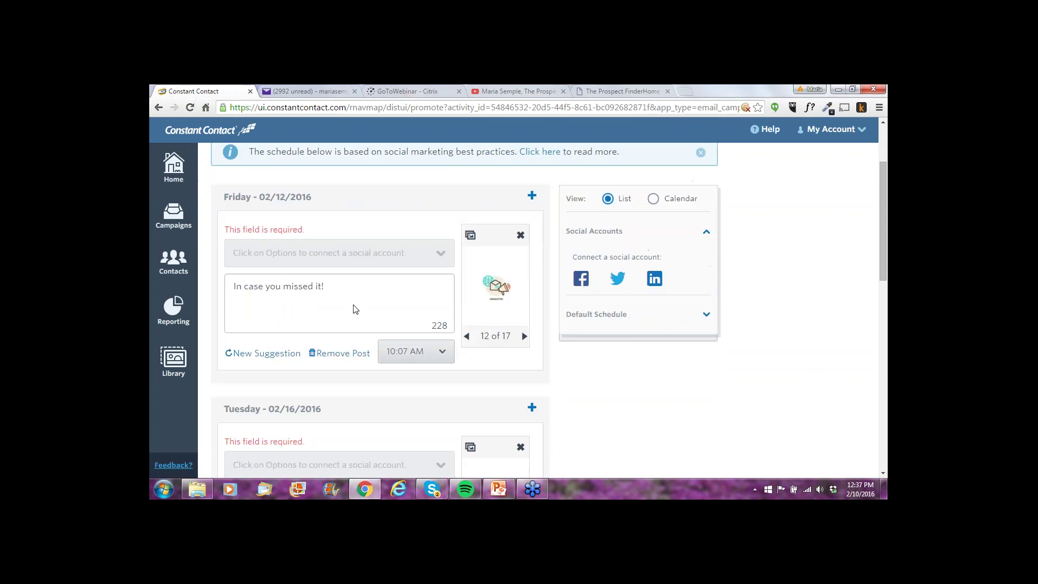
pyautogui.moveTo(341, 287); pyautogui.dragTo(234, 286)
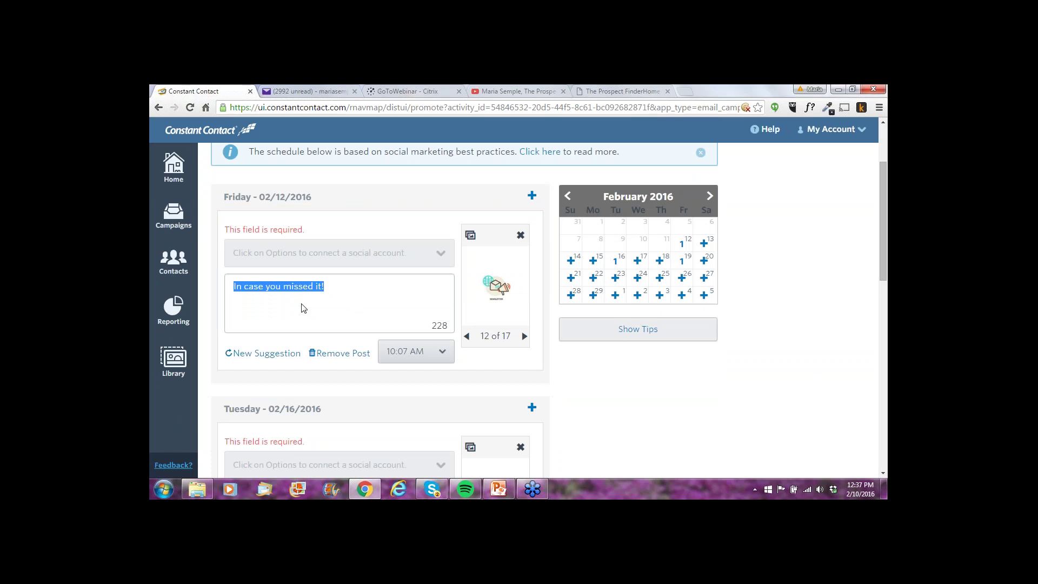
# - Browse the suggested pictures for the Friday 02/12/2016 post and insert cookie_coffee.jpg from the image library instead
pyautogui.click(525, 336)
pyautogui.click(524, 337)
pyautogui.click(525, 336)
pyautogui.click(524, 337)
pyautogui.click(524, 337)
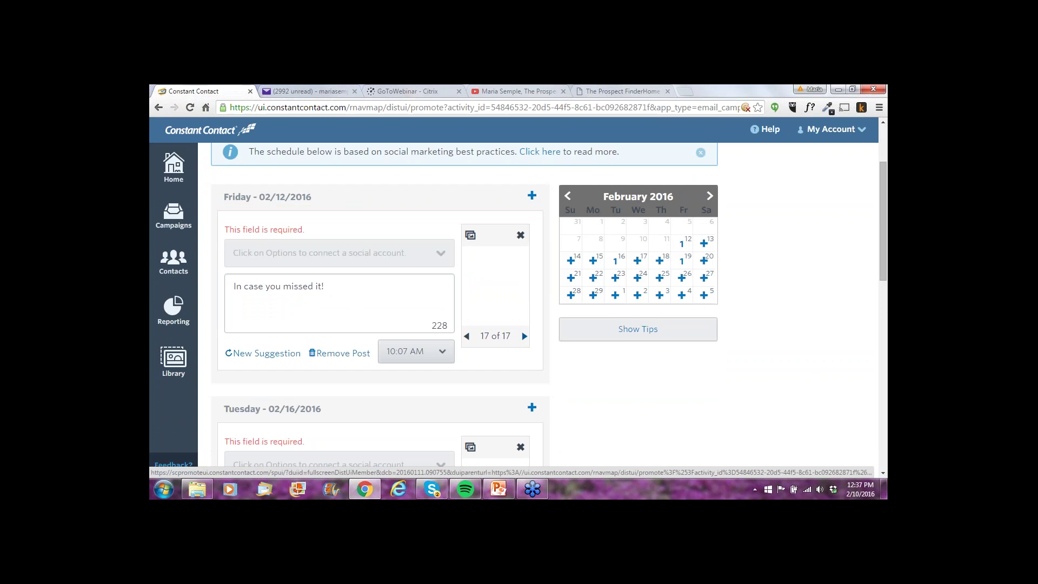
pyautogui.click(471, 236)
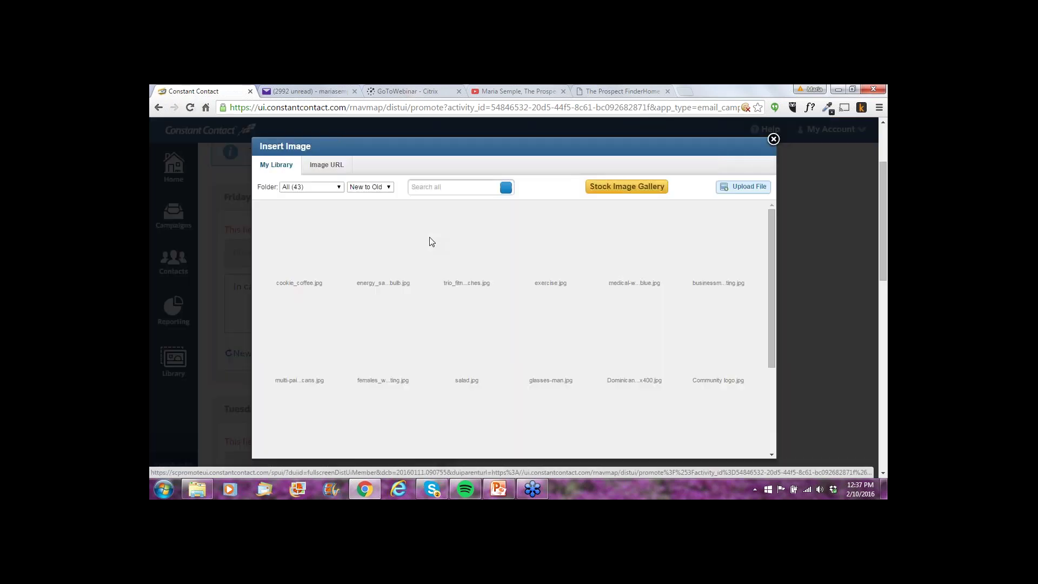
pyautogui.click(387, 254)
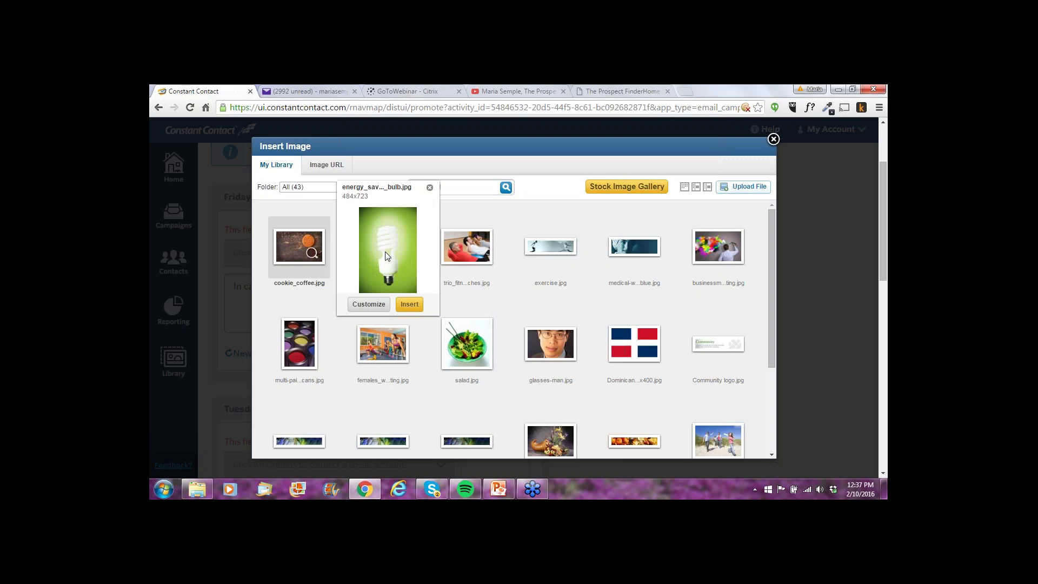
pyautogui.moveTo(291, 252)
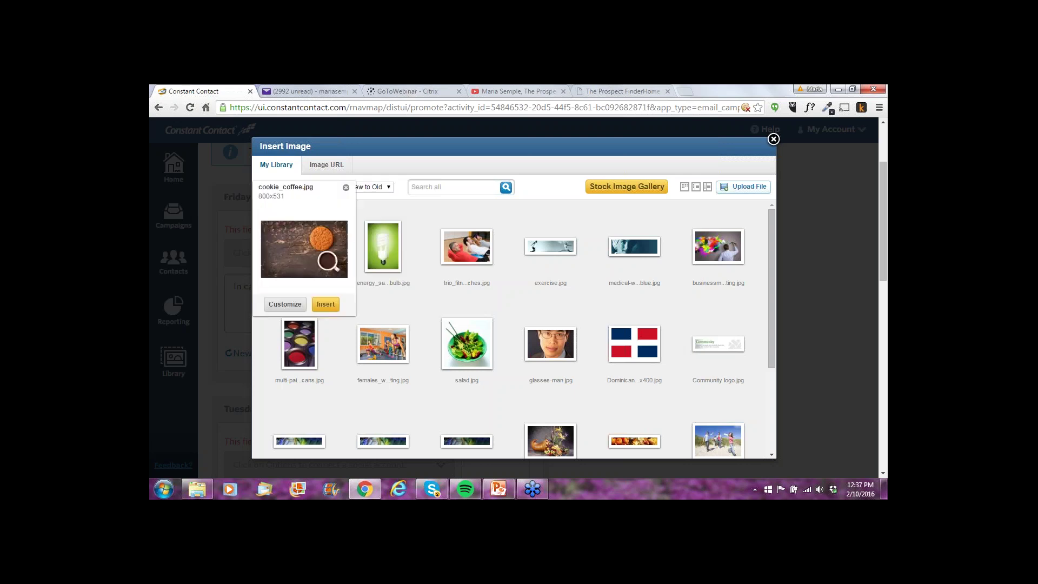
pyautogui.click(324, 305)
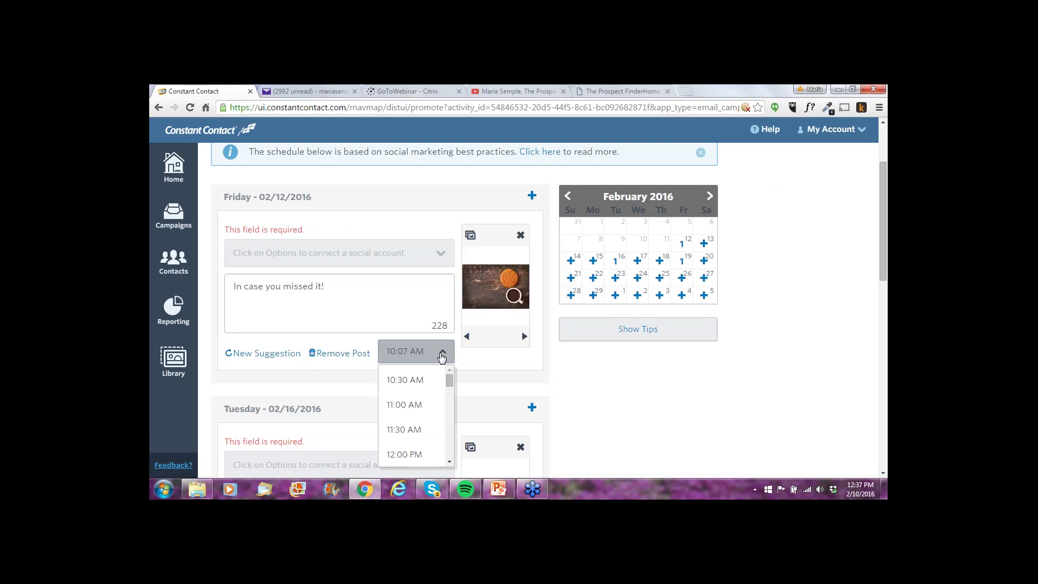
# - Set the posting time of the Friday 02/12/2016 social post to 9:00 PM
pyautogui.click(442, 353)
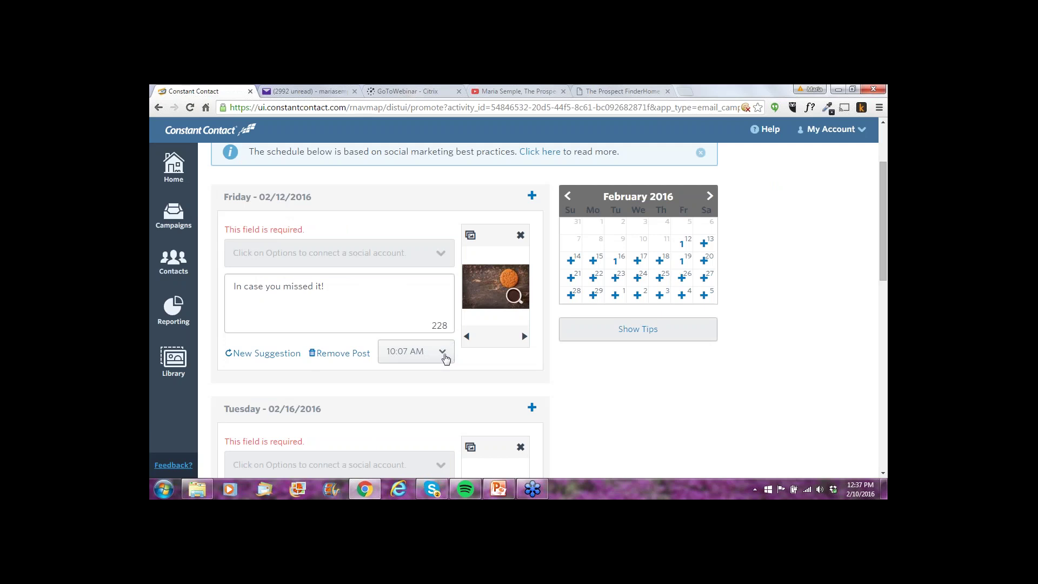
pyautogui.click(445, 359)
pyautogui.moveTo(451, 378); pyautogui.dragTo(447, 441)
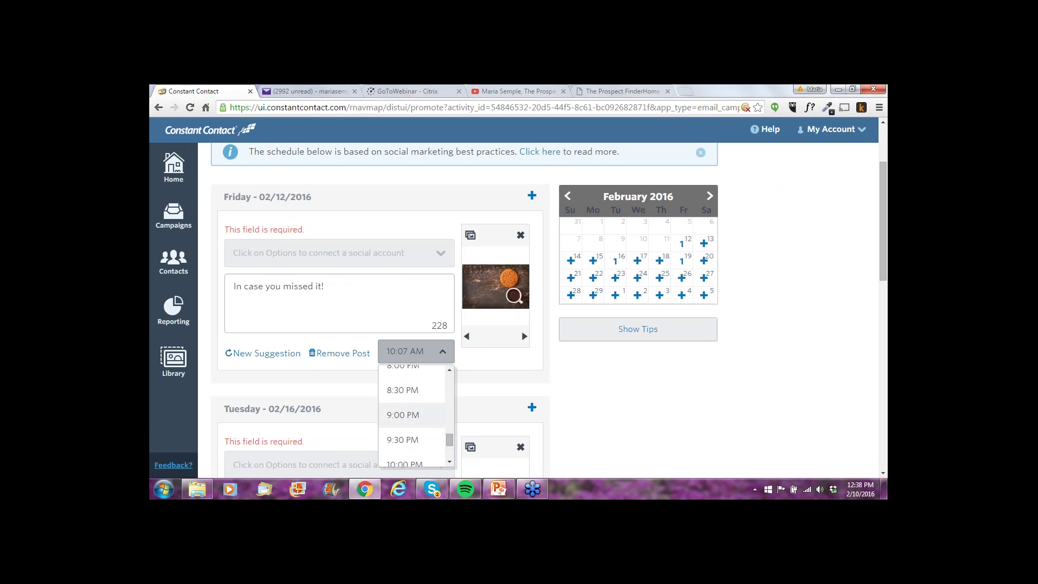
pyautogui.click(425, 420)
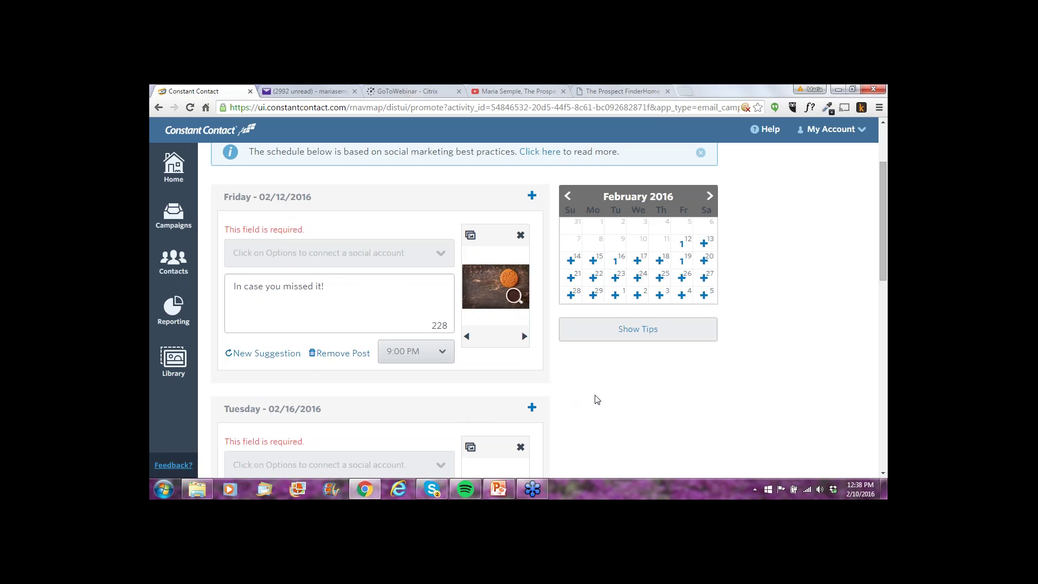
# - Review the remaining suggested social posts and remove those for Tuesday 02/16/2016 and Friday 02/19/2016
pyautogui.scroll(-4, 597, 399)
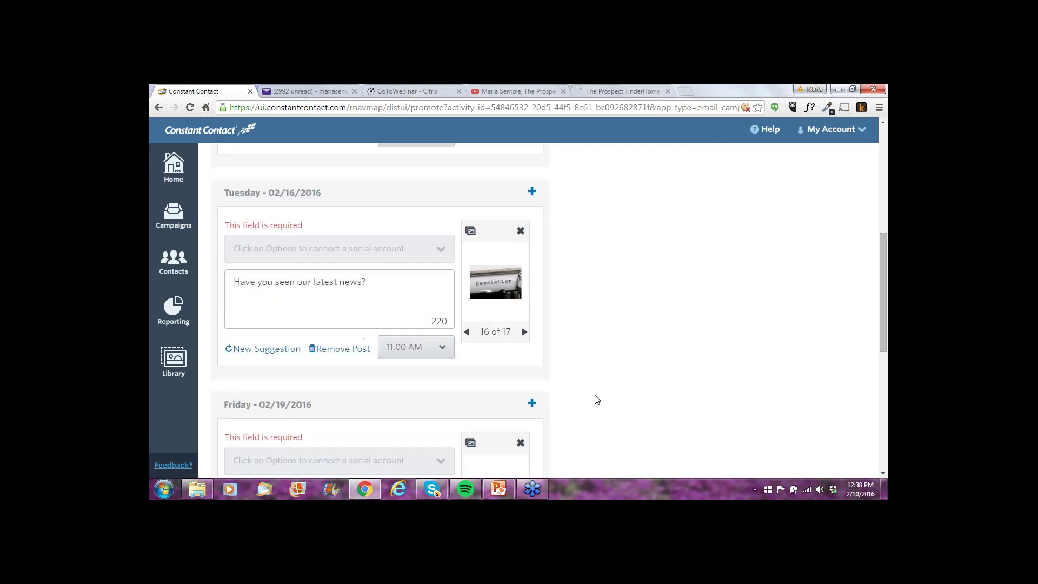
pyautogui.scroll(-3, 597, 400)
pyautogui.scroll(3, 596, 399)
pyautogui.scroll(2, 596, 399)
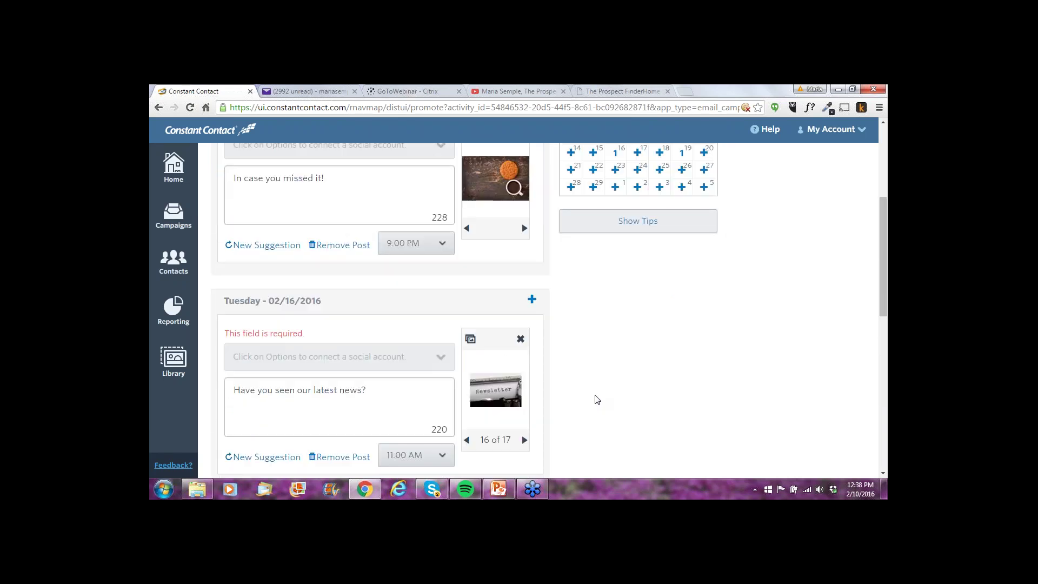
pyautogui.scroll(-1, 597, 399)
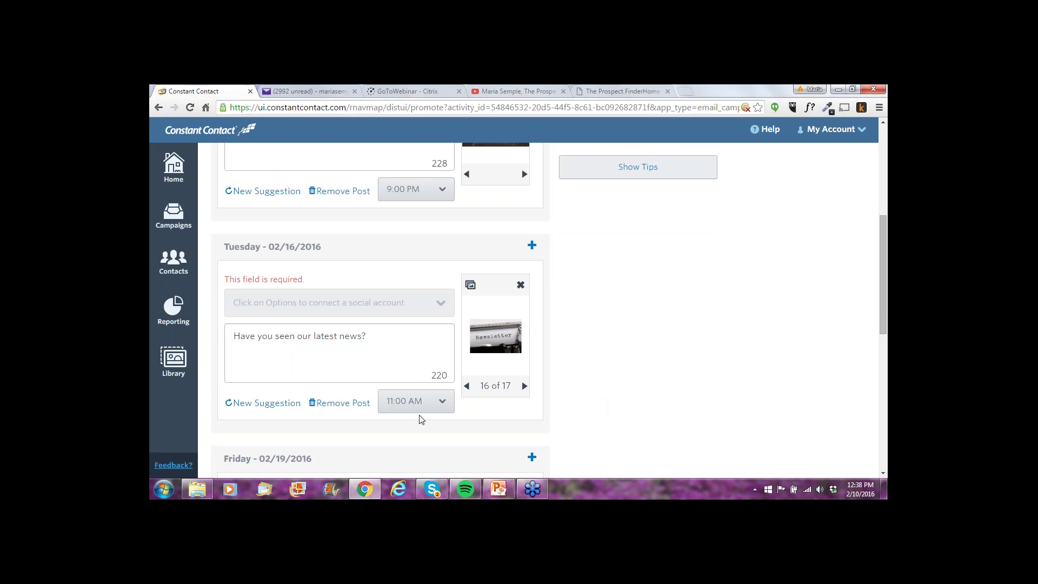
pyautogui.click(354, 406)
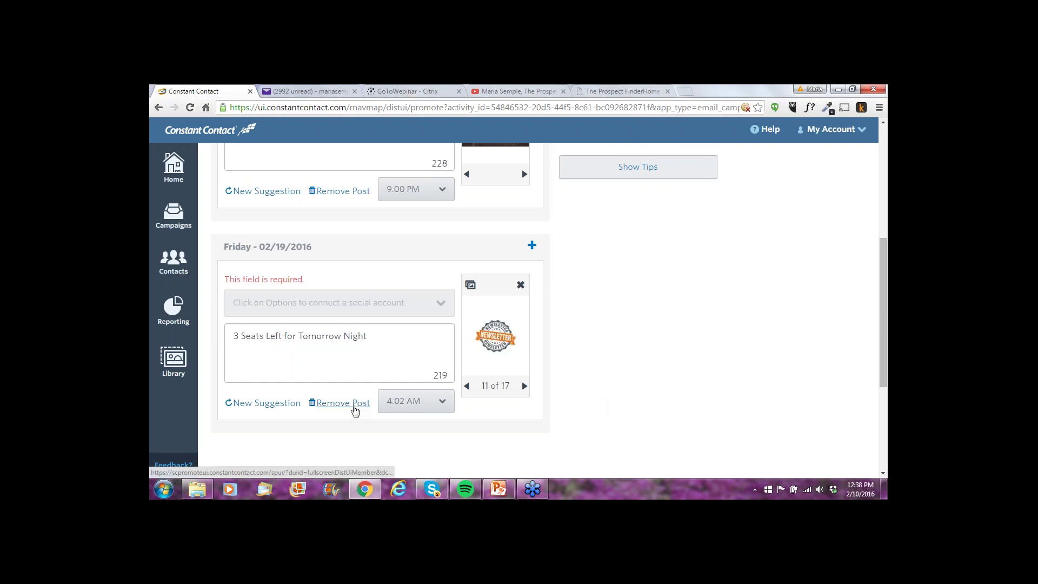
pyautogui.click(354, 407)
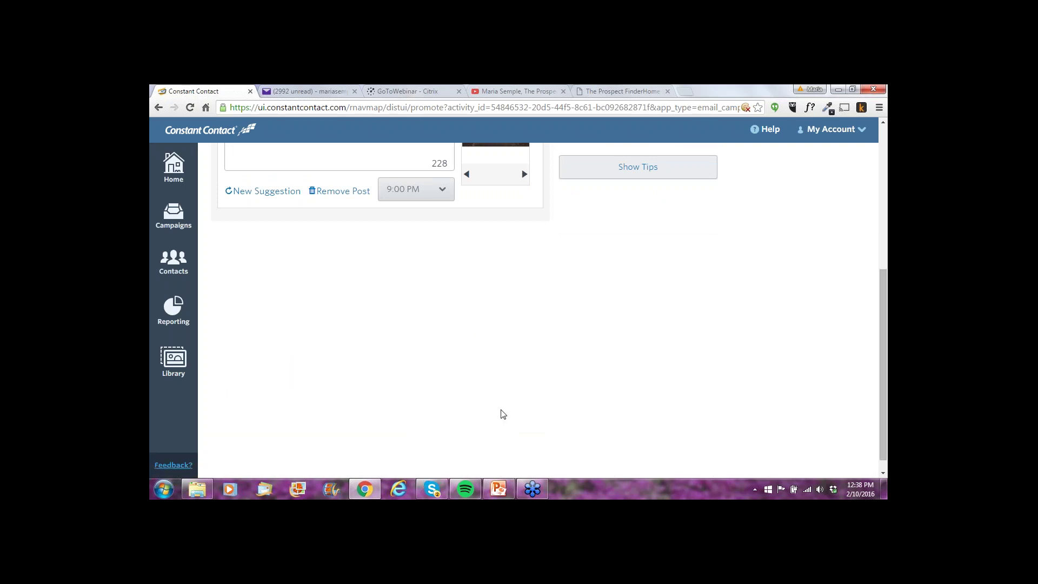
pyautogui.scroll(2, 530, 421)
pyautogui.scroll(2, 721, 417)
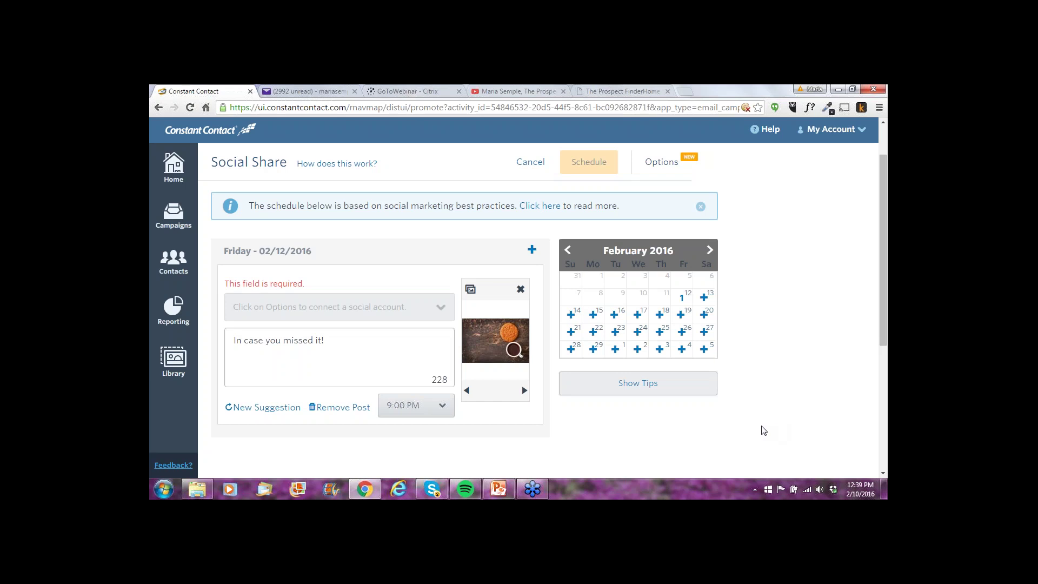
# - Recheck the Friday post's message text, and cancel the Social Share setup to return to the campaign details
pyautogui.moveTo(354, 341); pyautogui.dragTo(233, 341)
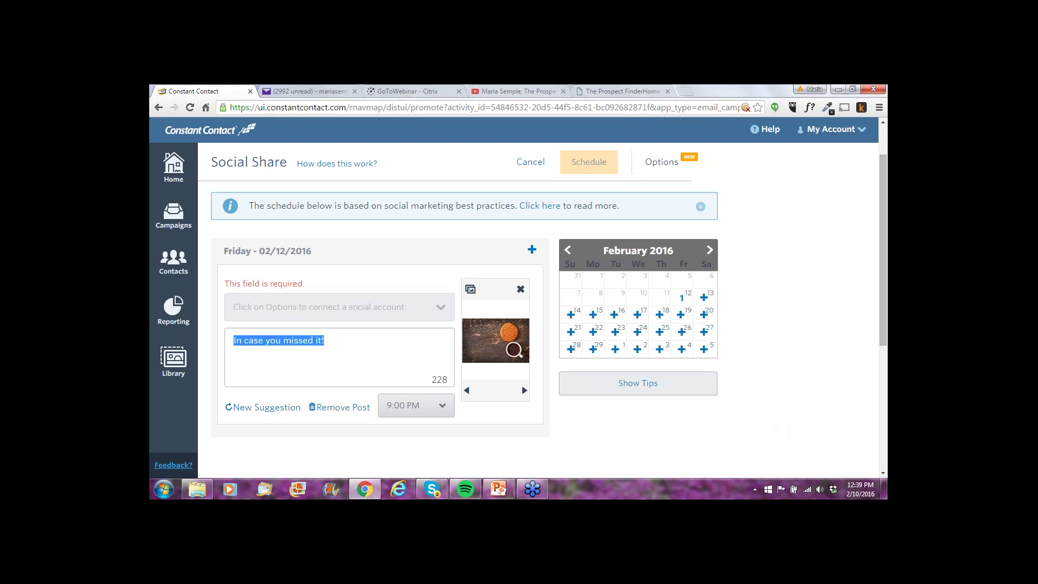
pyautogui.click(327, 369)
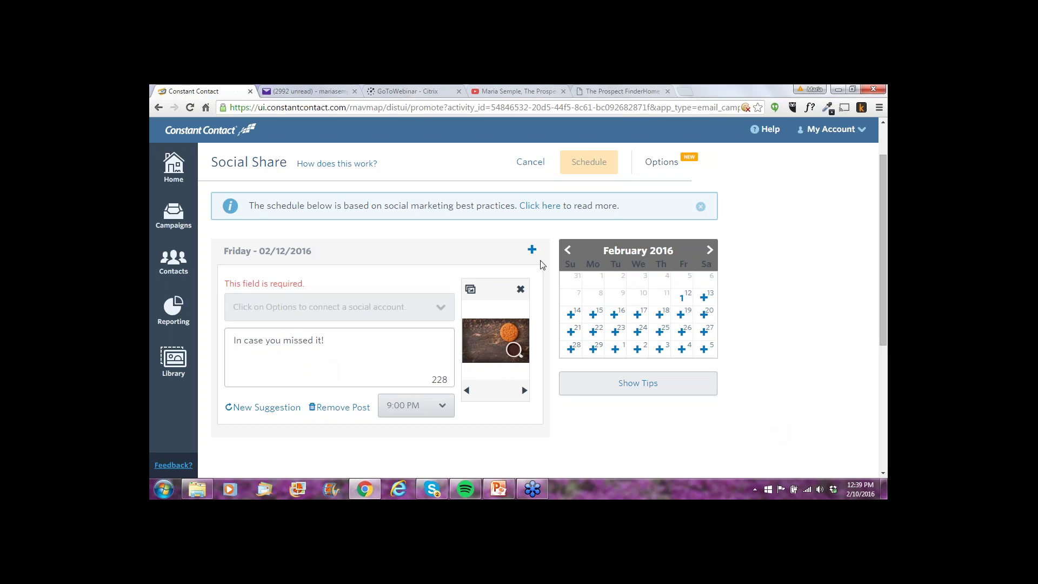
pyautogui.click(530, 163)
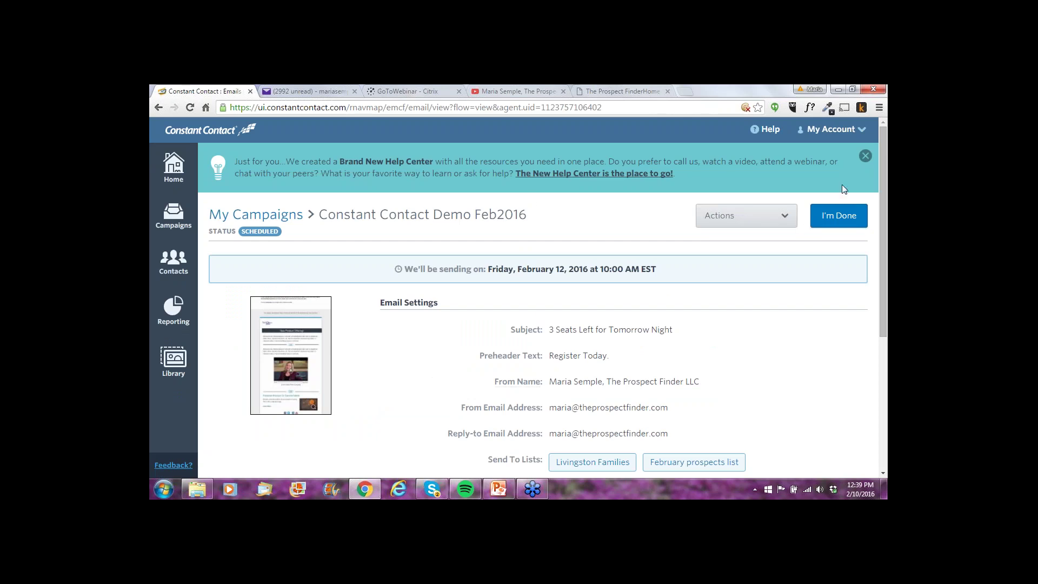
# - Open the "Sample Email Marketing Results" presentation in PowerPoint from the desktop and show its "Email Stats" slide as a slide show
pyautogui.click(838, 89)
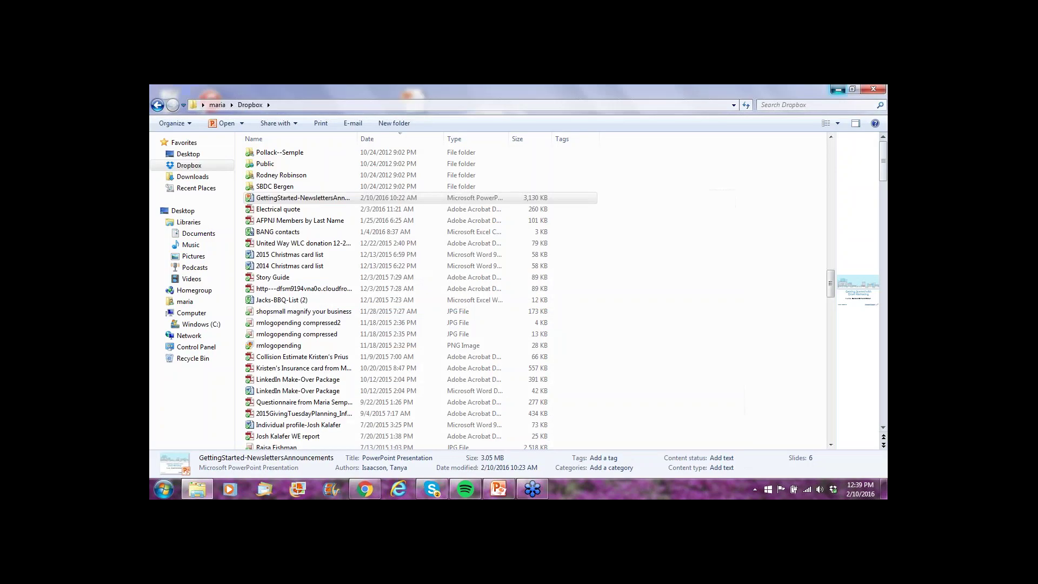
pyautogui.click(837, 90)
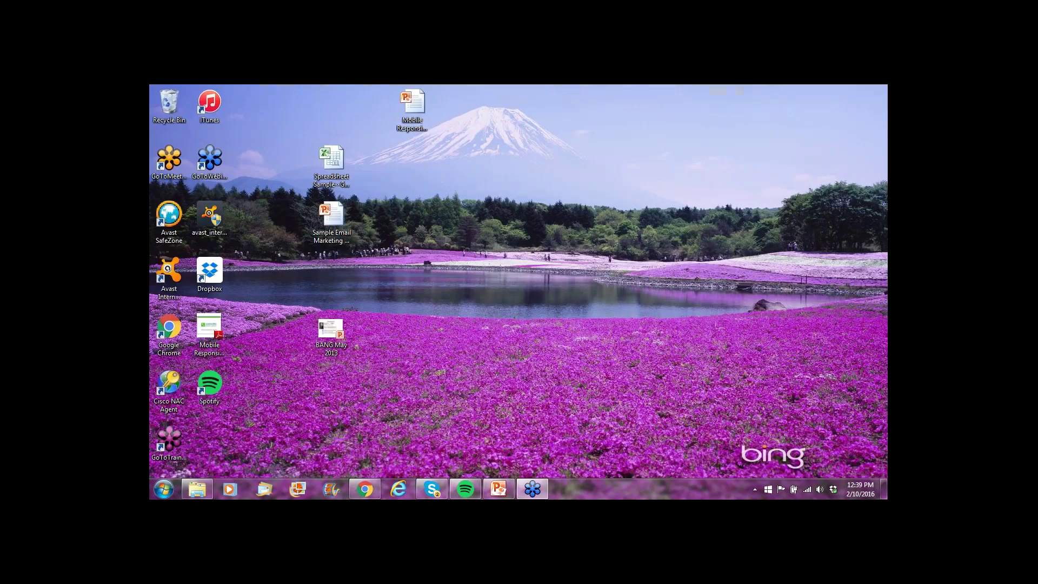
pyautogui.doubleClick(335, 221)
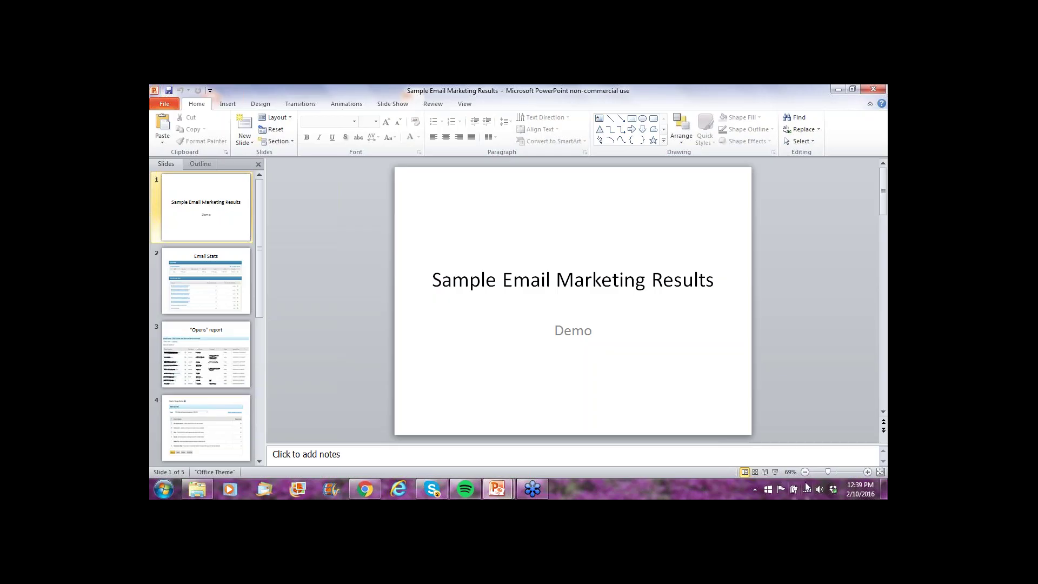
pyautogui.click(774, 472)
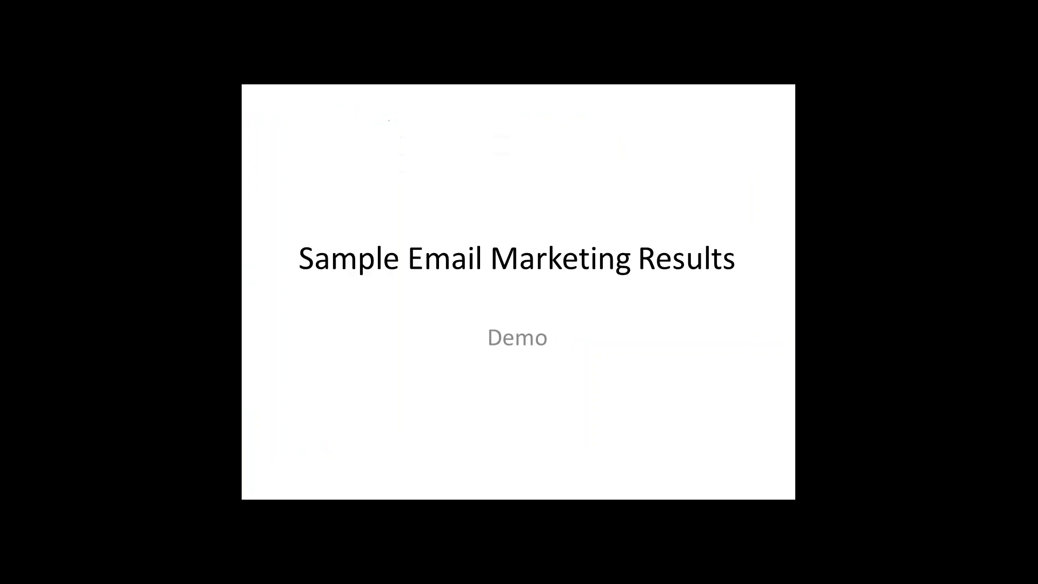
pyautogui.press('Right')
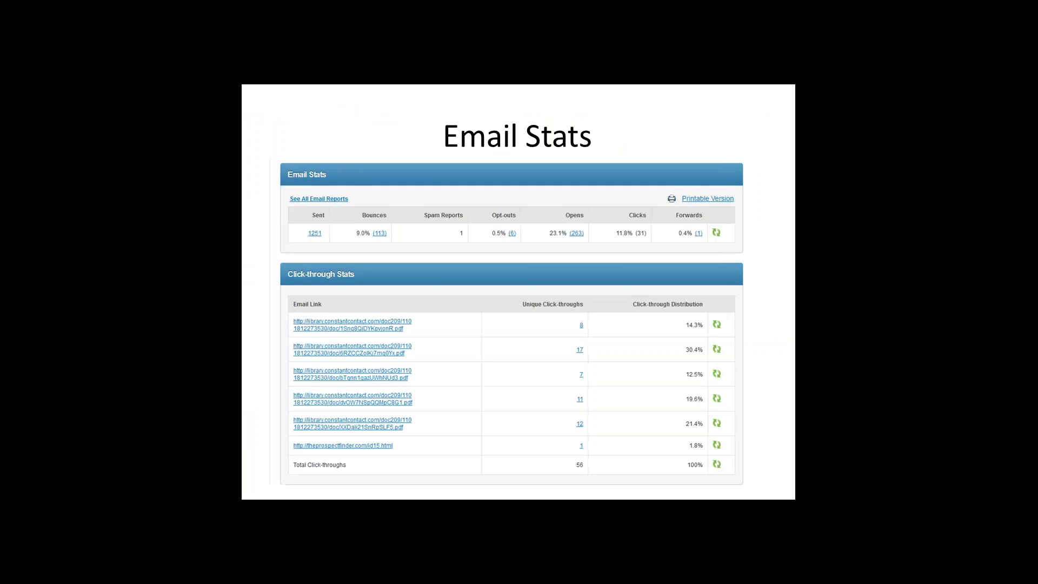
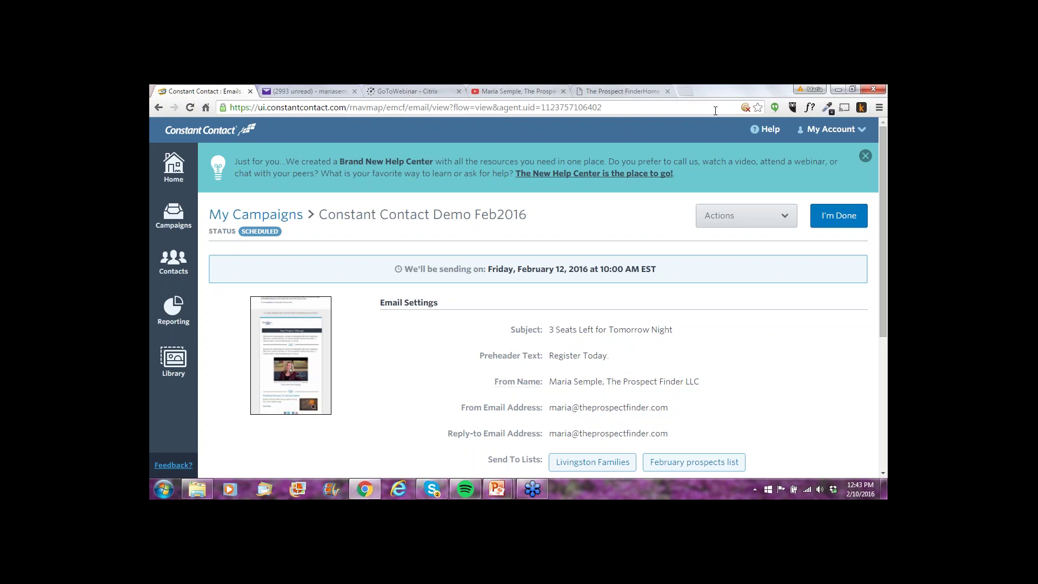
# - Open the Constant Contact Help Center and look over its support options
pyautogui.click(771, 129)
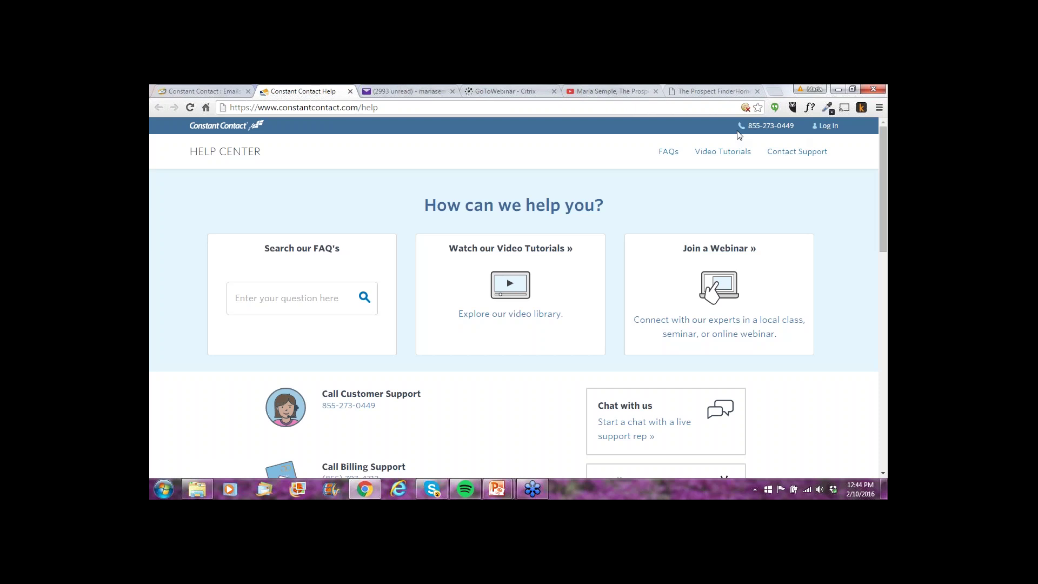
pyautogui.click(879, 108)
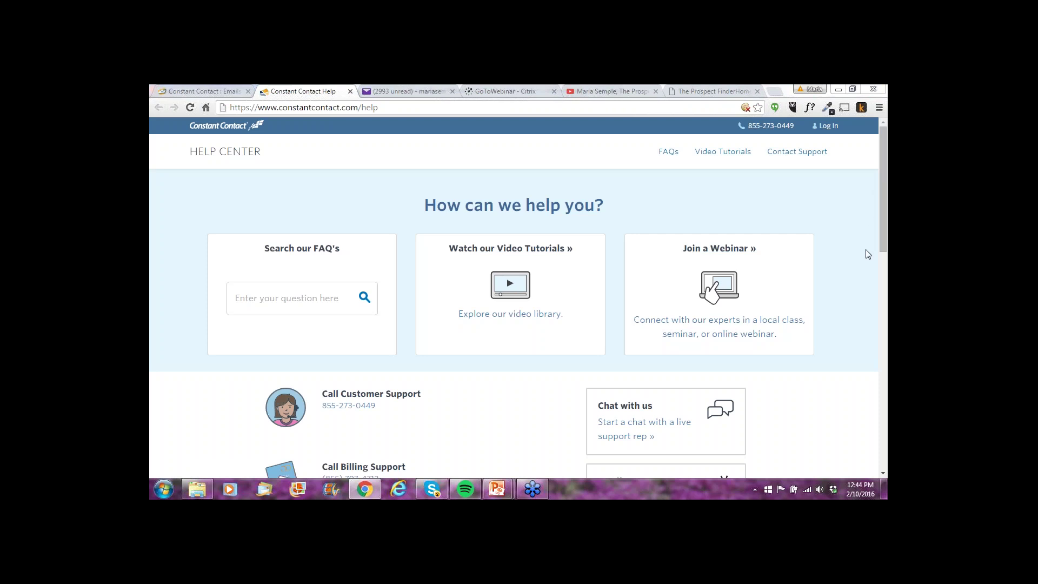
pyautogui.click(882, 309)
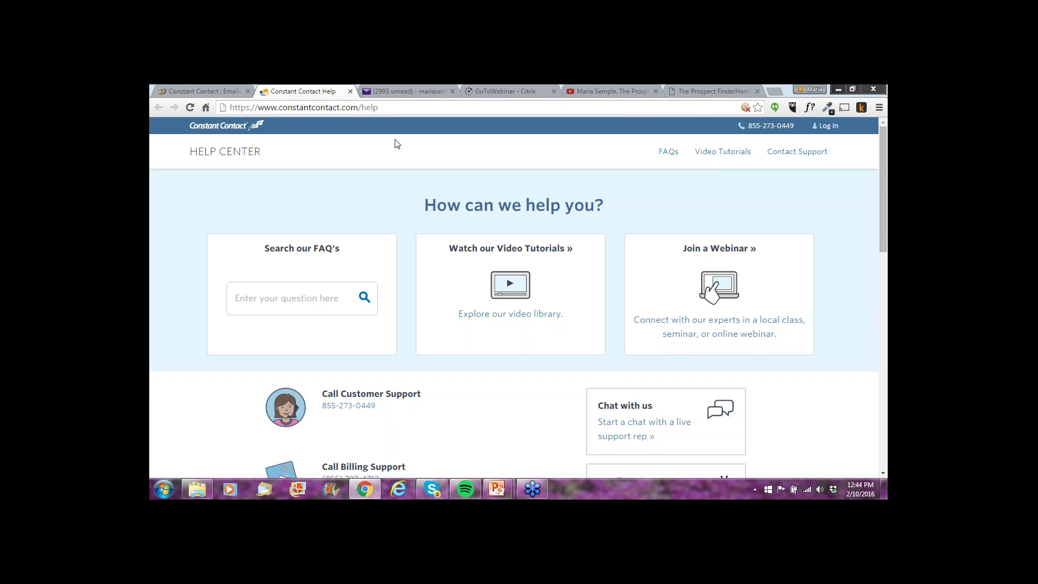
# - Return to the scheduled campaign "Constant Contact Demo Feb2016", reopen it for editing and bring up its email design at the main content
pyautogui.click(196, 92)
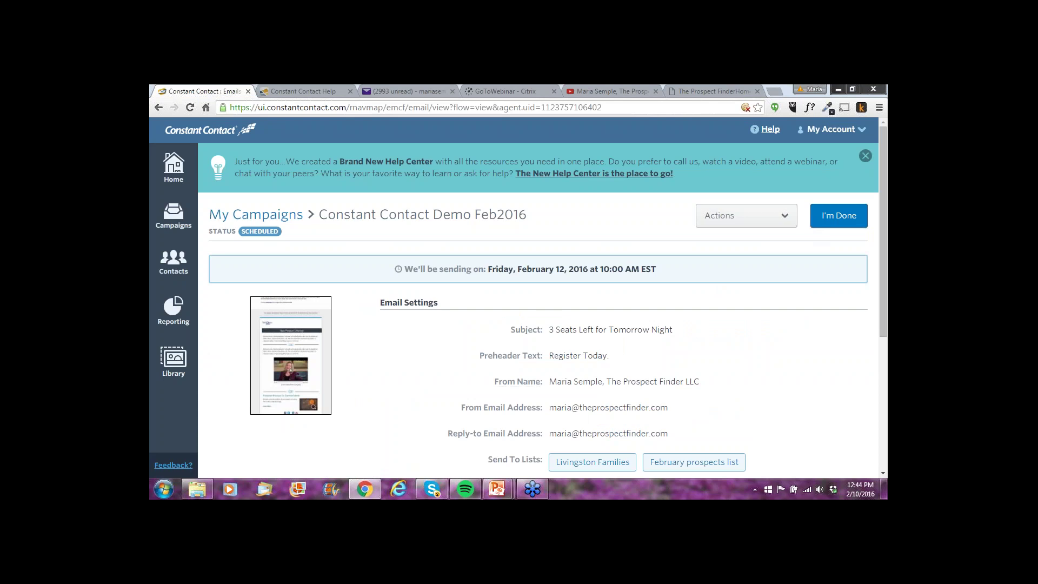
pyautogui.click(784, 219)
pyautogui.click(773, 296)
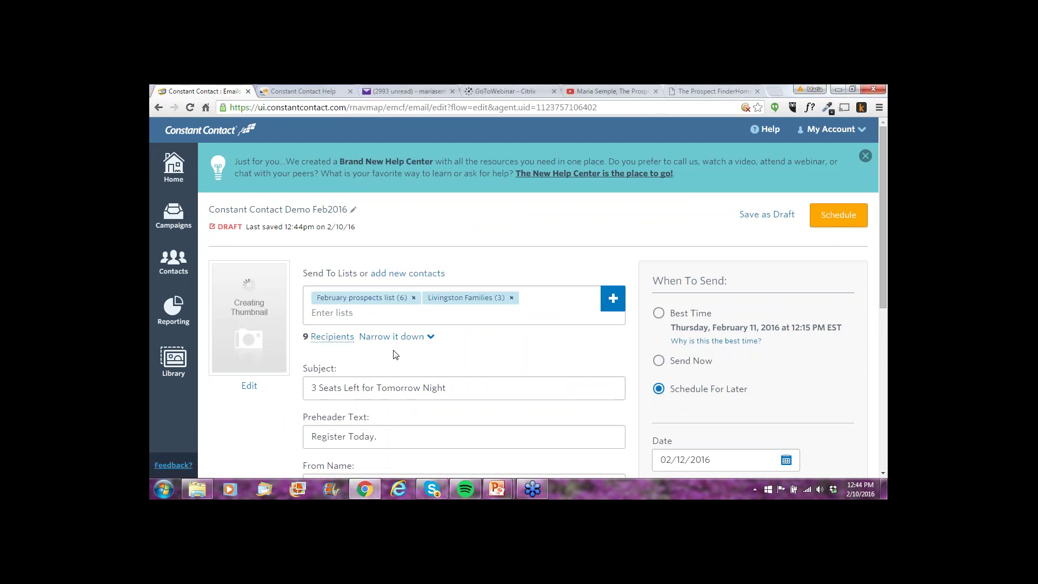
pyautogui.click(249, 385)
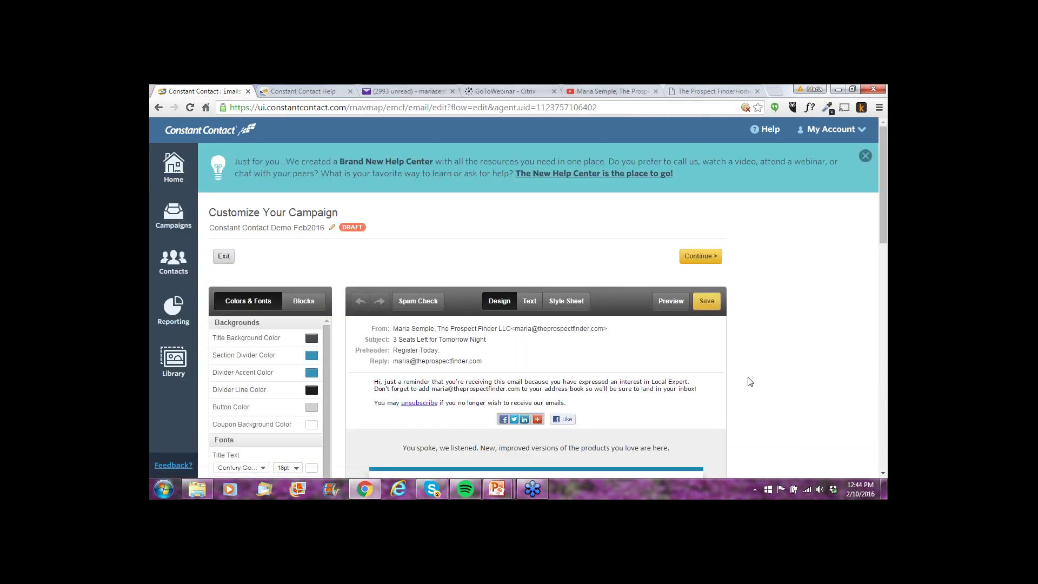
pyautogui.scroll(-3, 750, 381)
pyautogui.scroll(-2, 749, 381)
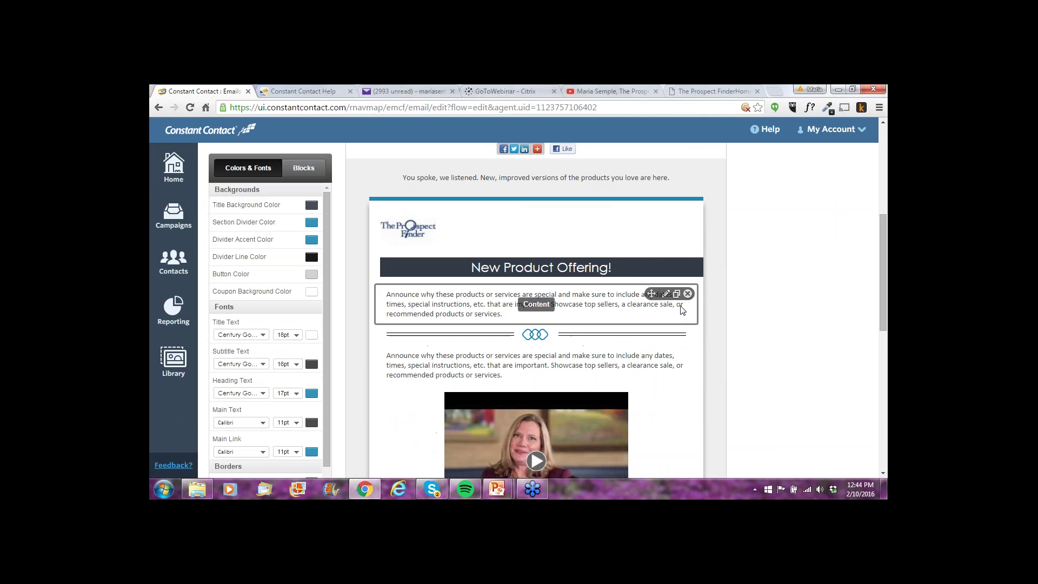
# - Set the text of the first content block below the "New Product Offering!" title to 12pt and save the block
pyautogui.click(666, 293)
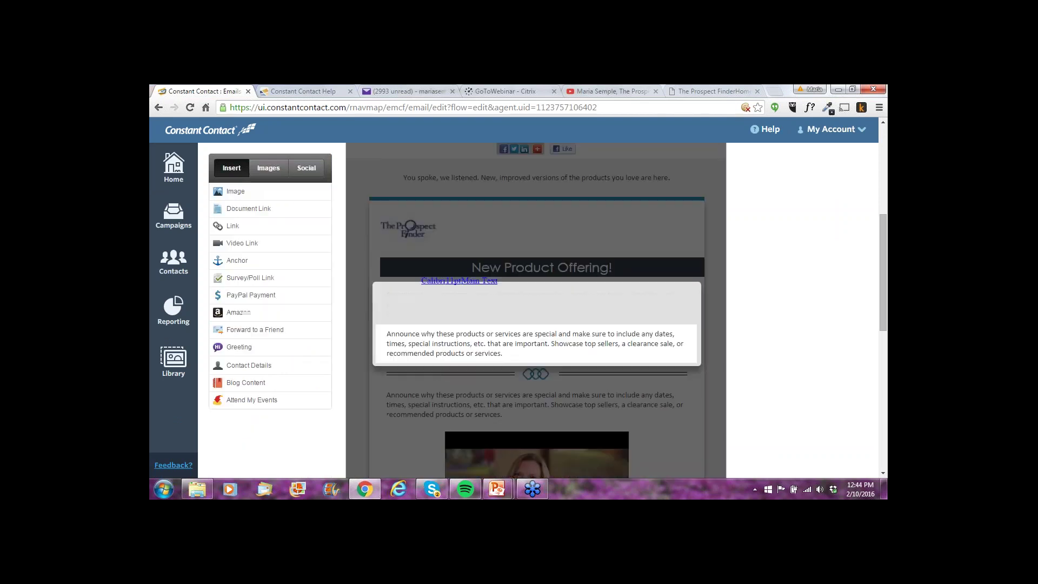
pyautogui.moveTo(502, 314); pyautogui.dragTo(386, 294)
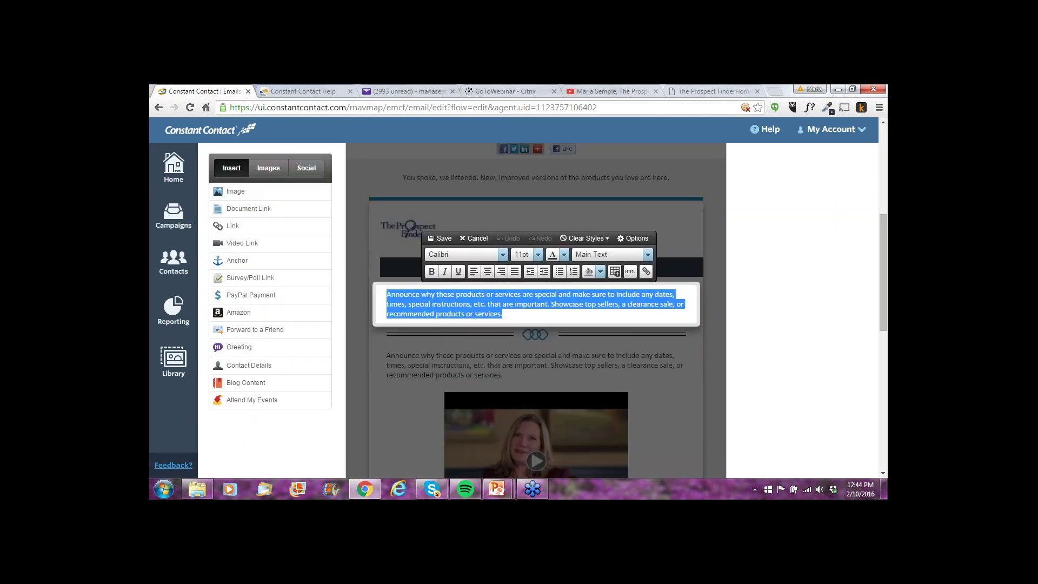
pyautogui.click(538, 255)
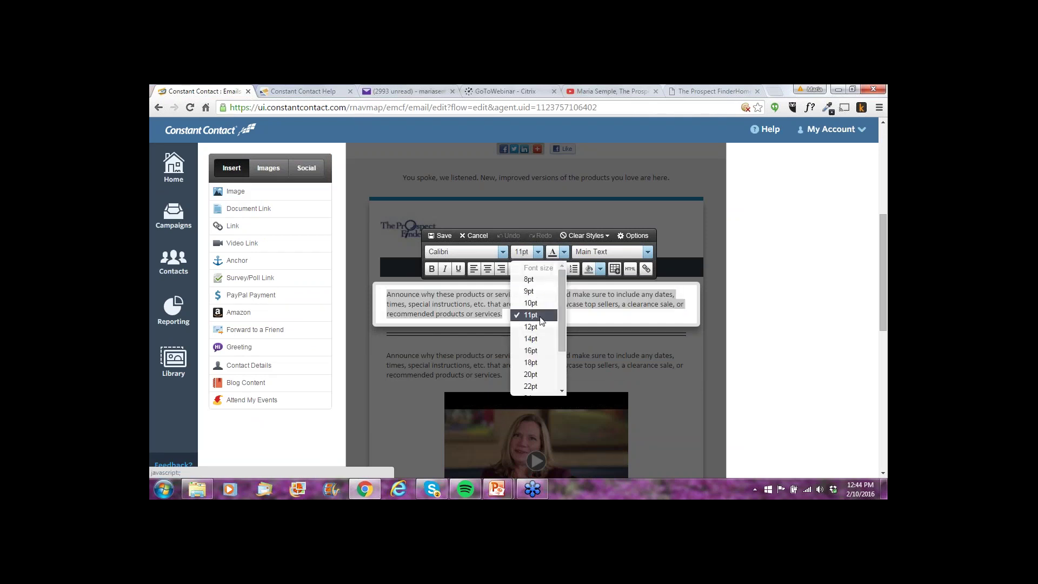
pyautogui.click(541, 328)
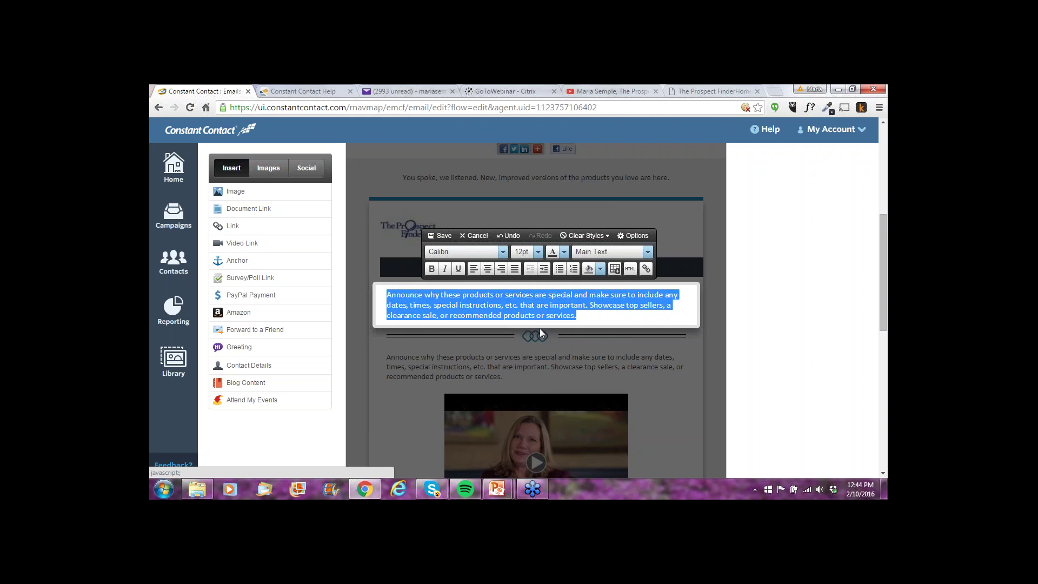
pyautogui.click(445, 236)
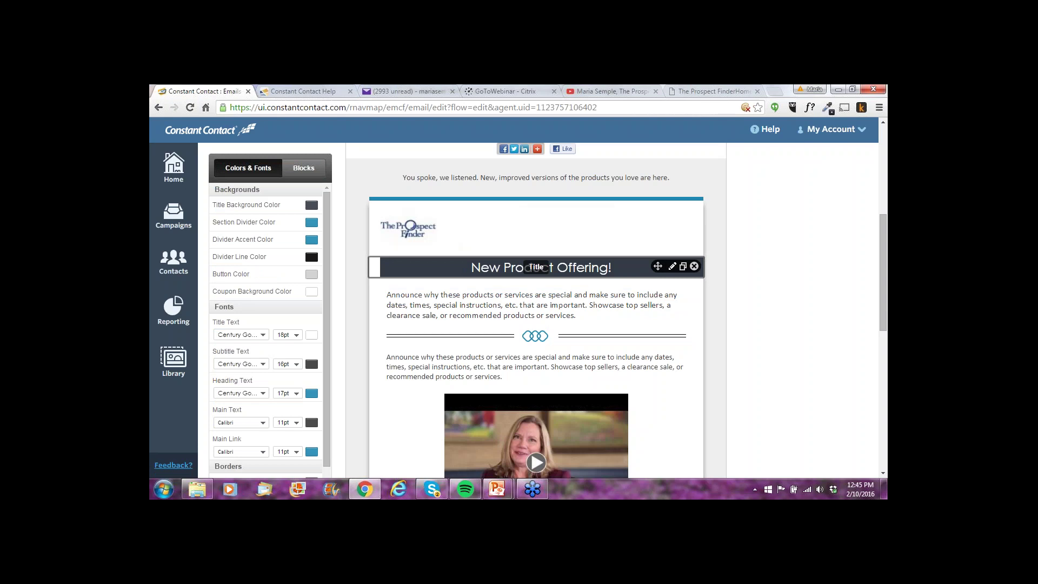
# - Enlarge the "New Product Offering!" title text to 20pt and save the title block
pyautogui.click(672, 266)
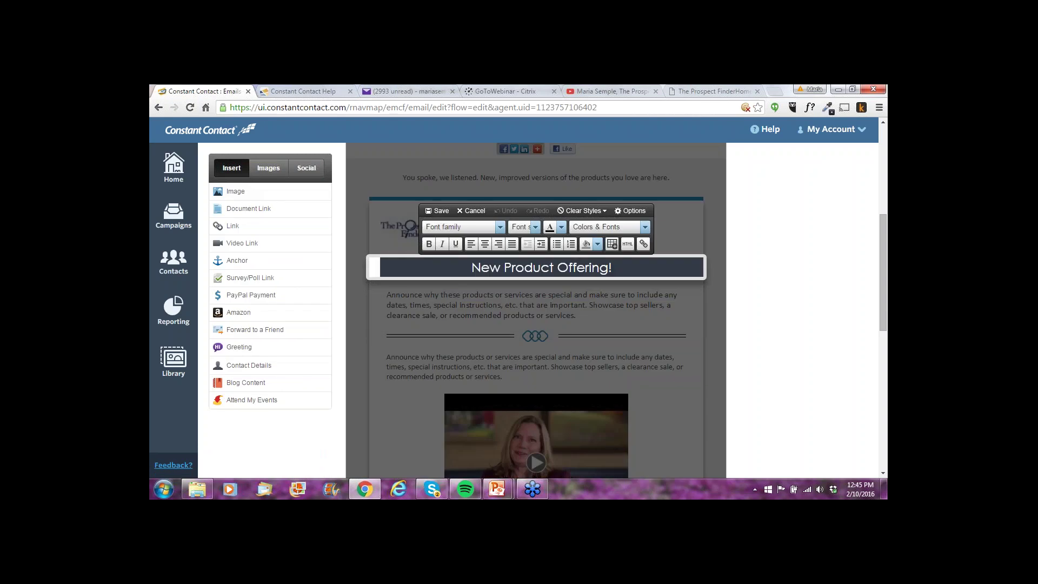
pyautogui.moveTo(614, 267); pyautogui.dragTo(470, 267)
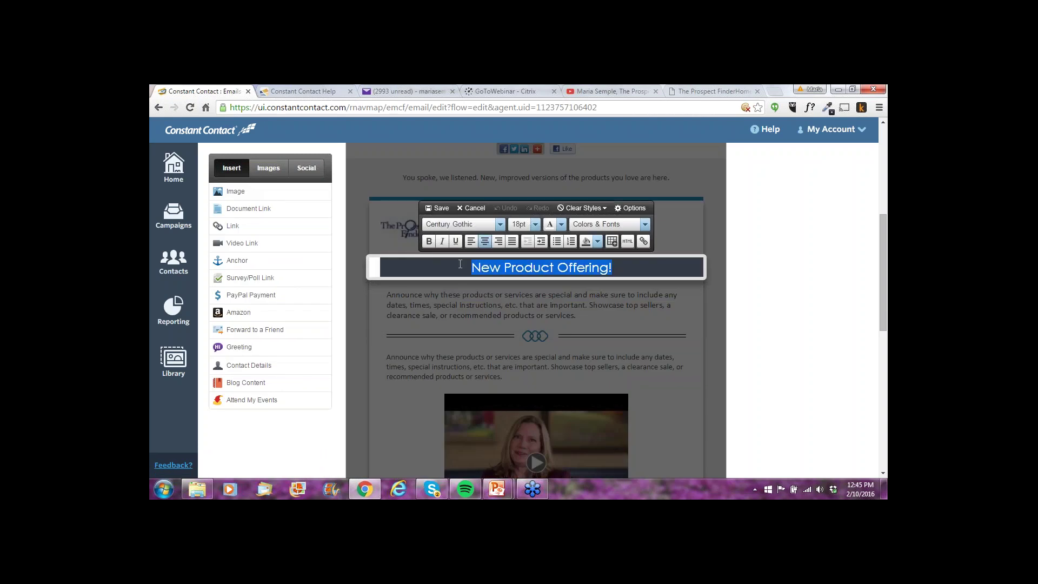
pyautogui.click(536, 224)
pyautogui.click(528, 346)
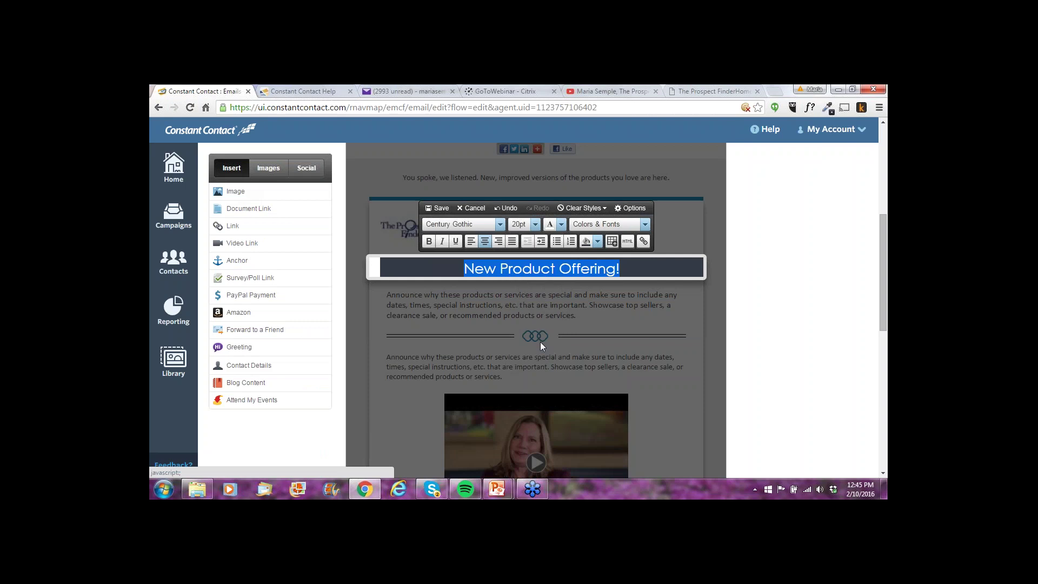
pyautogui.click(442, 209)
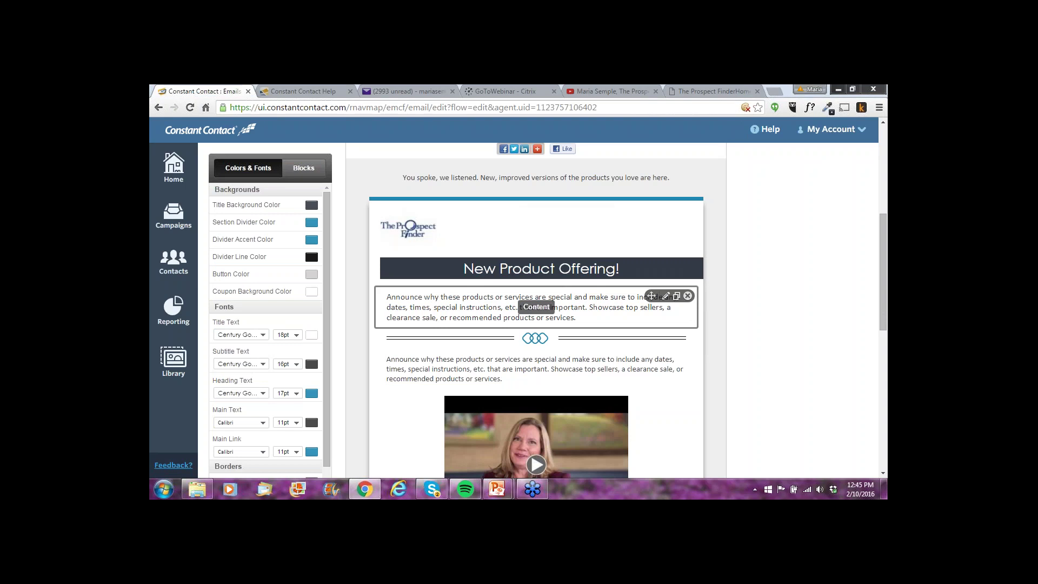
# - Activate the browser's color picker extension on the email design page to read the page's color codes
pyautogui.click(828, 108)
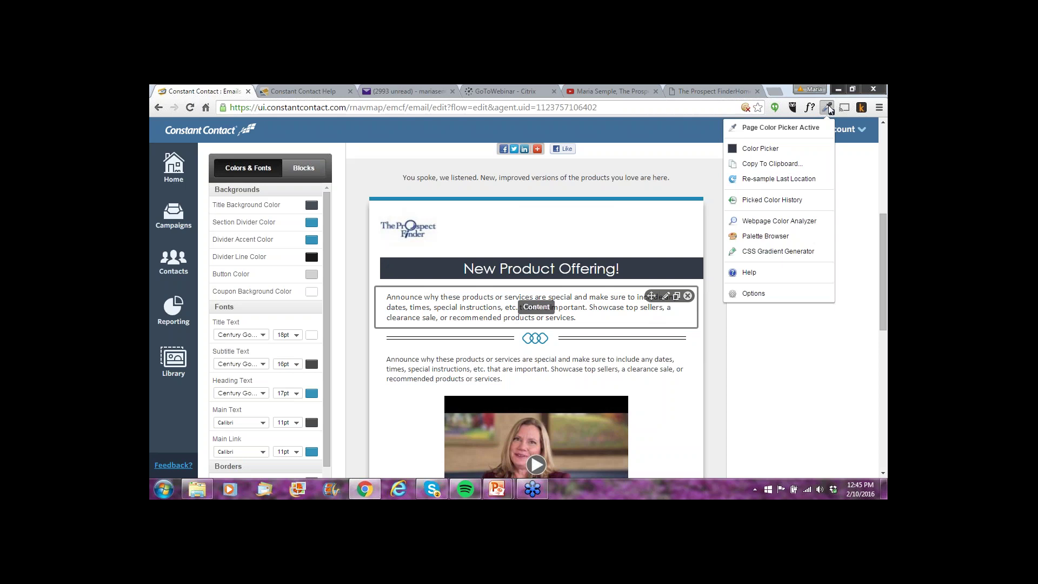
pyautogui.click(828, 108)
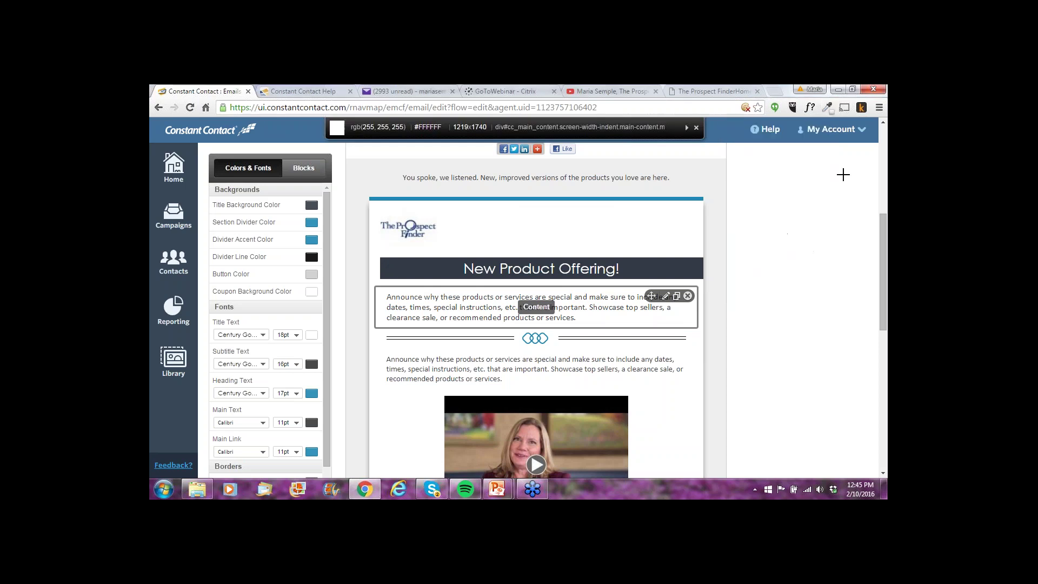
pyautogui.click(829, 109)
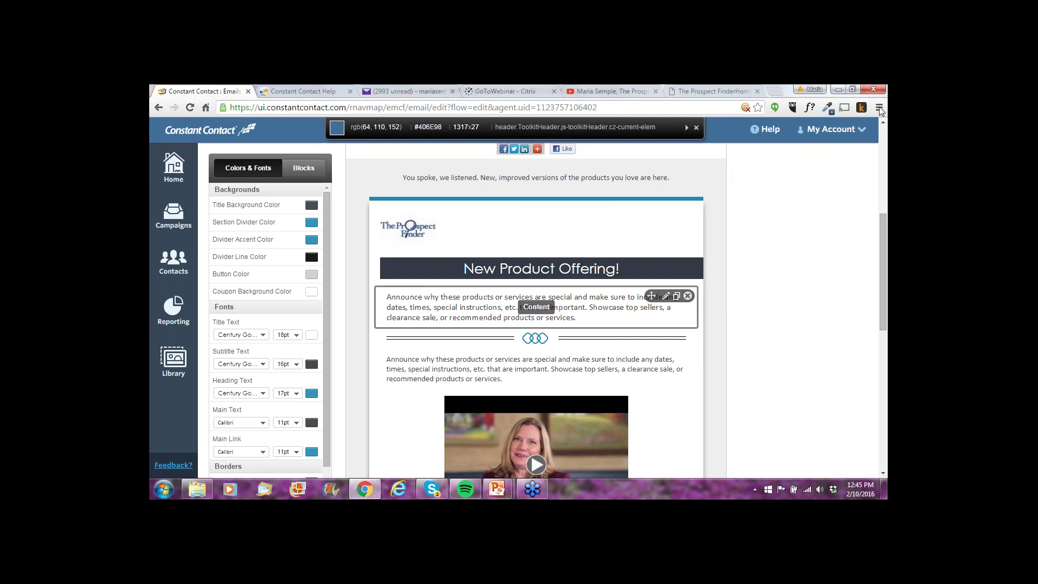
pyautogui.click(879, 311)
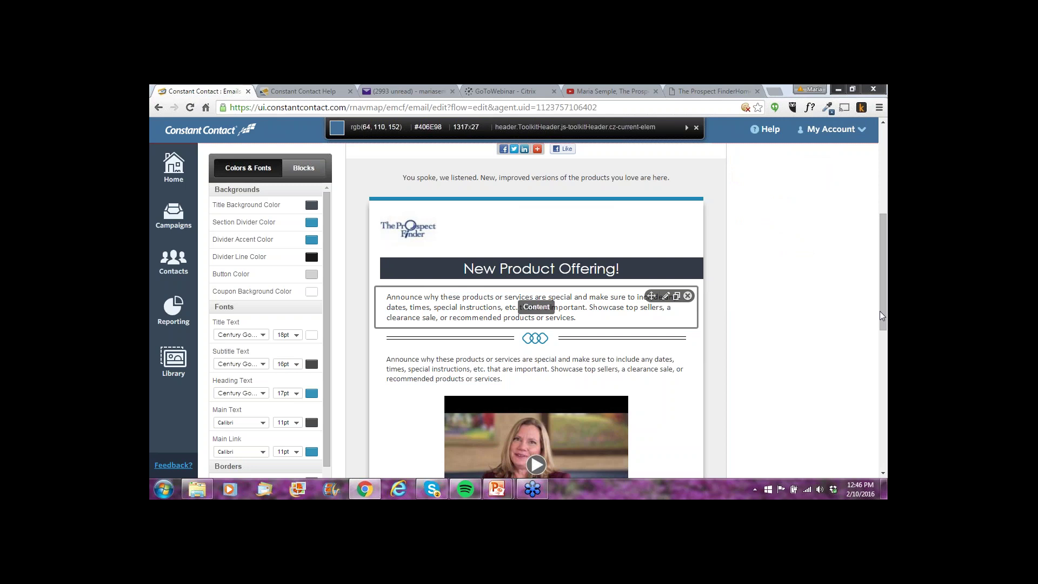